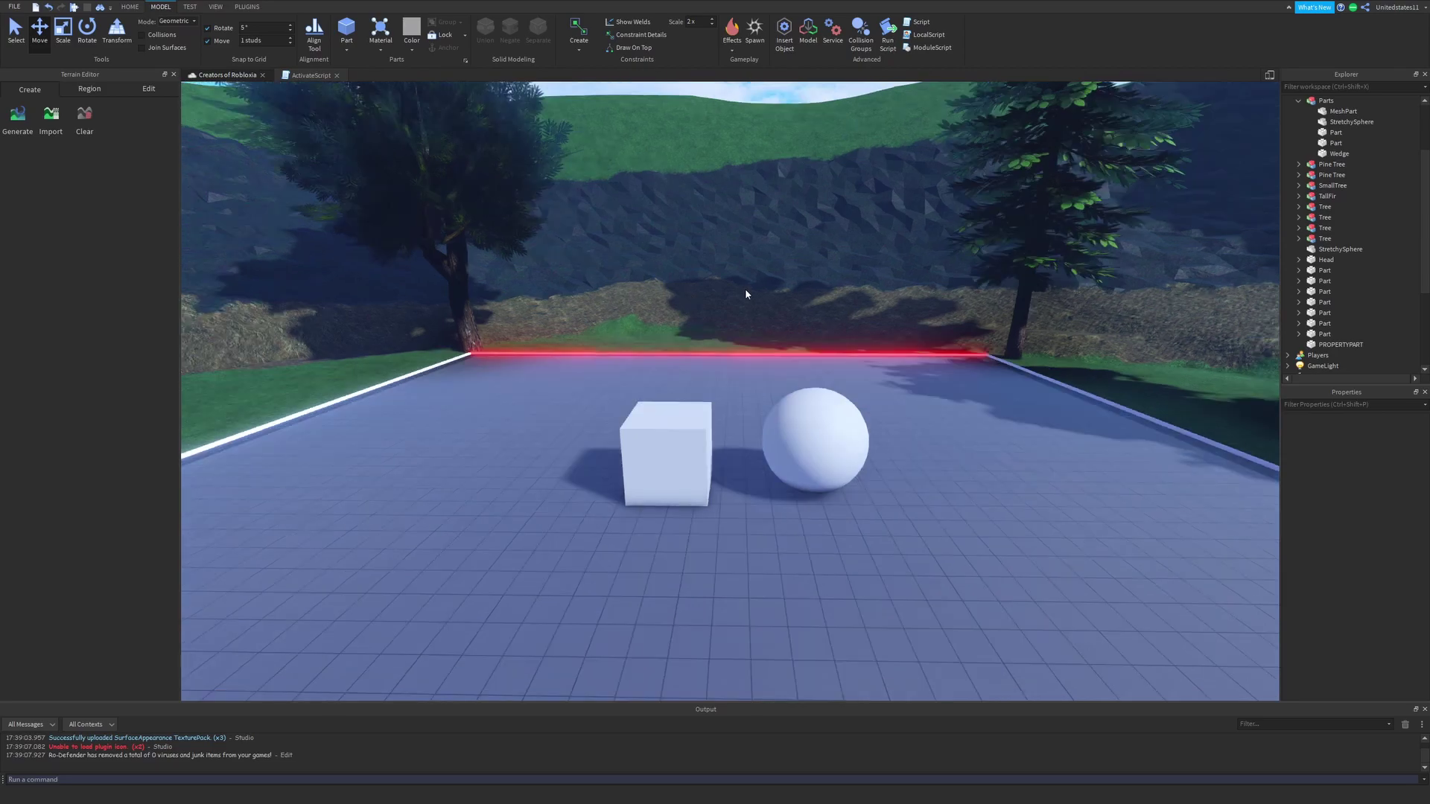
scroll(745, 294, up, 2)
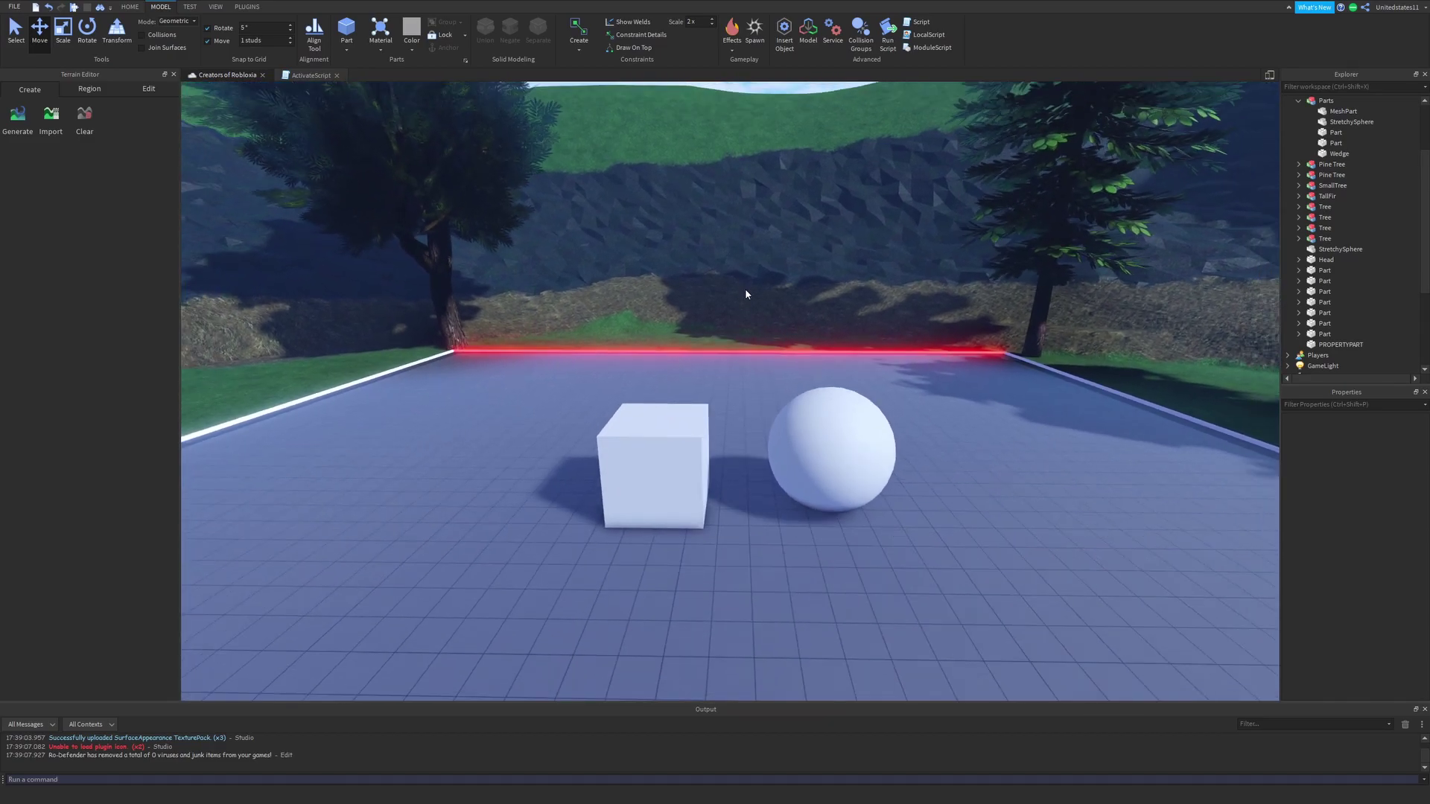
scroll(746, 294, up, 2)
scroll(754, 350, down, 3)
scroll(754, 350, up, 2)
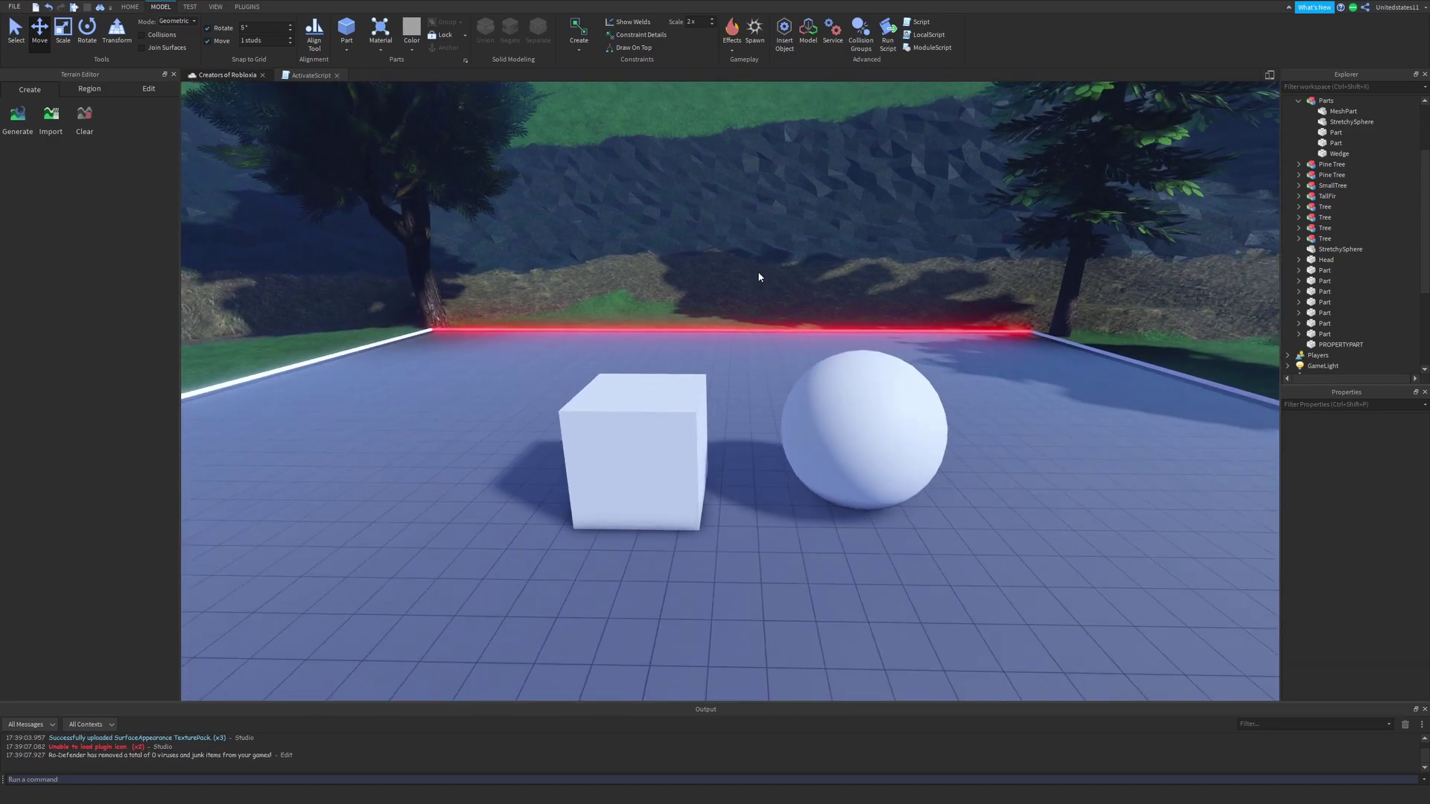
scroll(609, 434, up, 2)
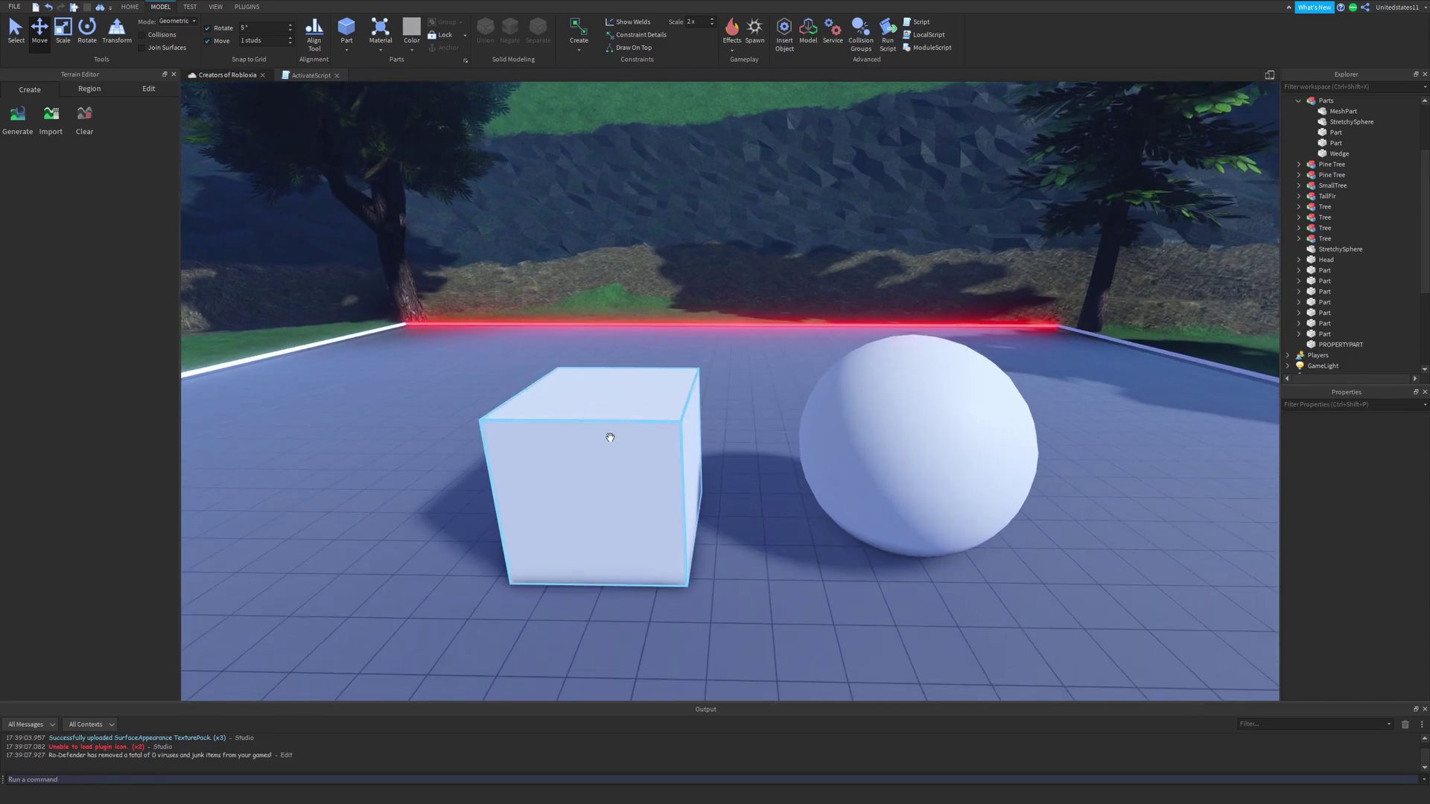
scroll(629, 413, down, 3)
scroll(648, 402, up, 2)
Select the white cube and the white sphere one after the other to view their properties, leaving nothing selected
click(664, 483)
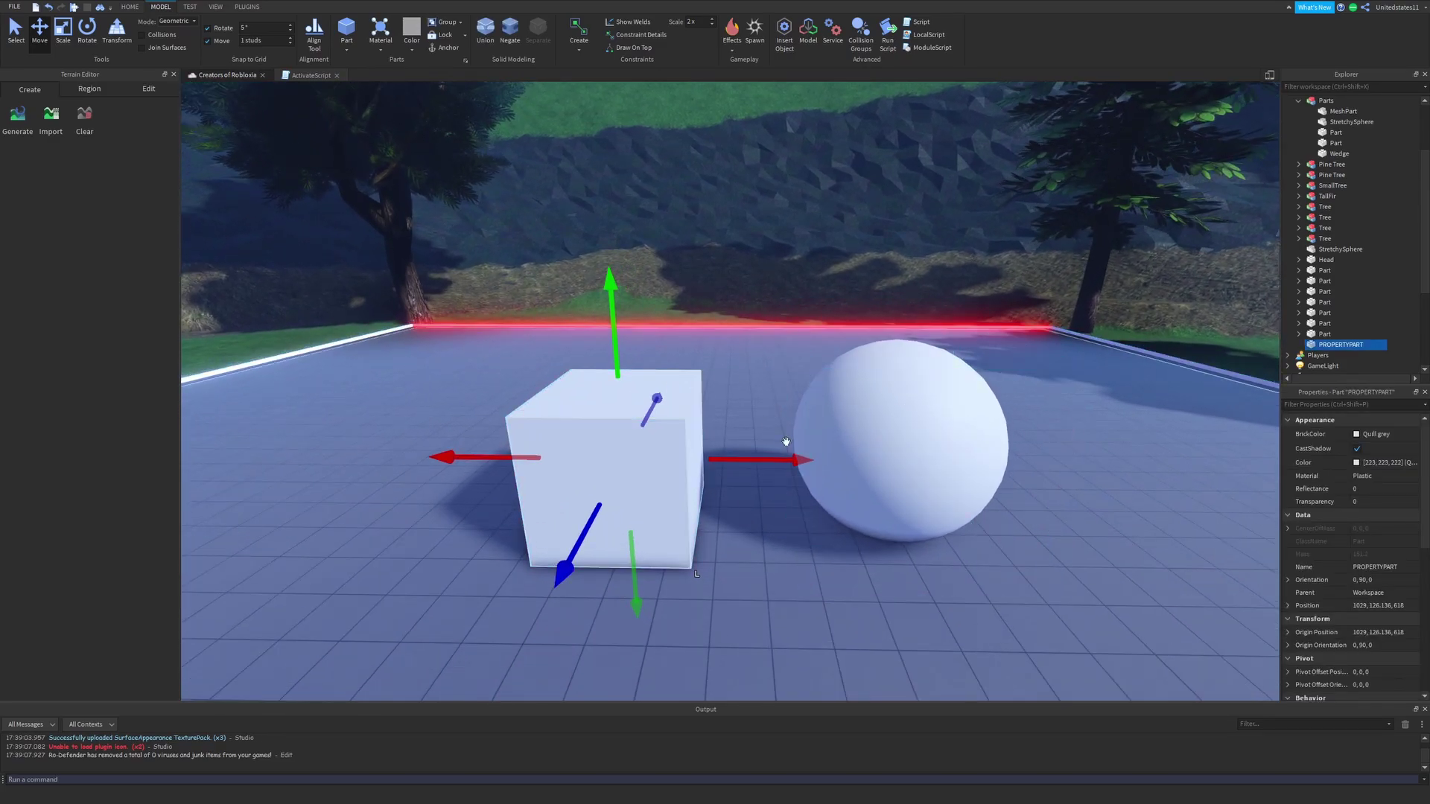
click(738, 213)
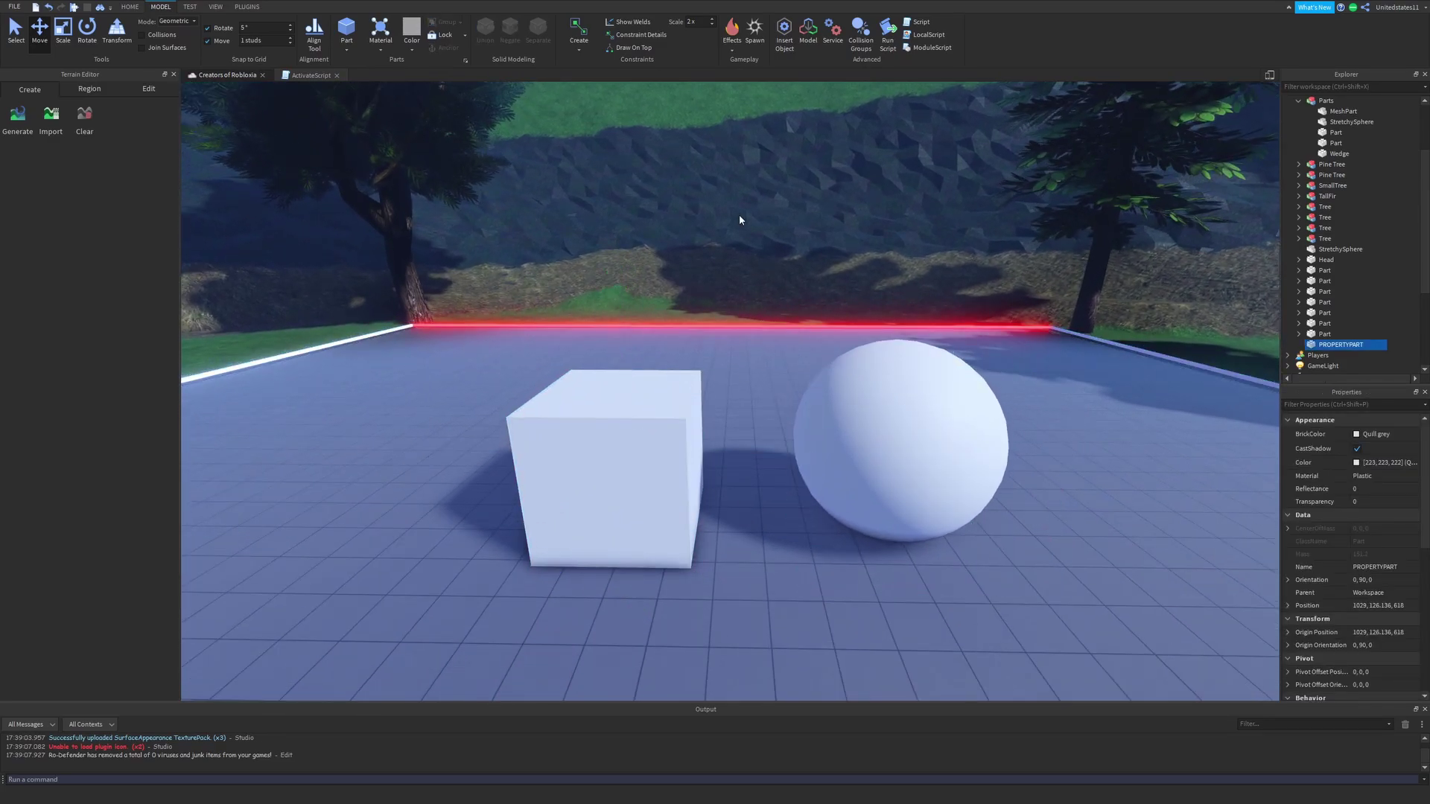
key(d)
click(709, 449)
scroll(709, 448, down, 1)
scroll(754, 358, down, 3)
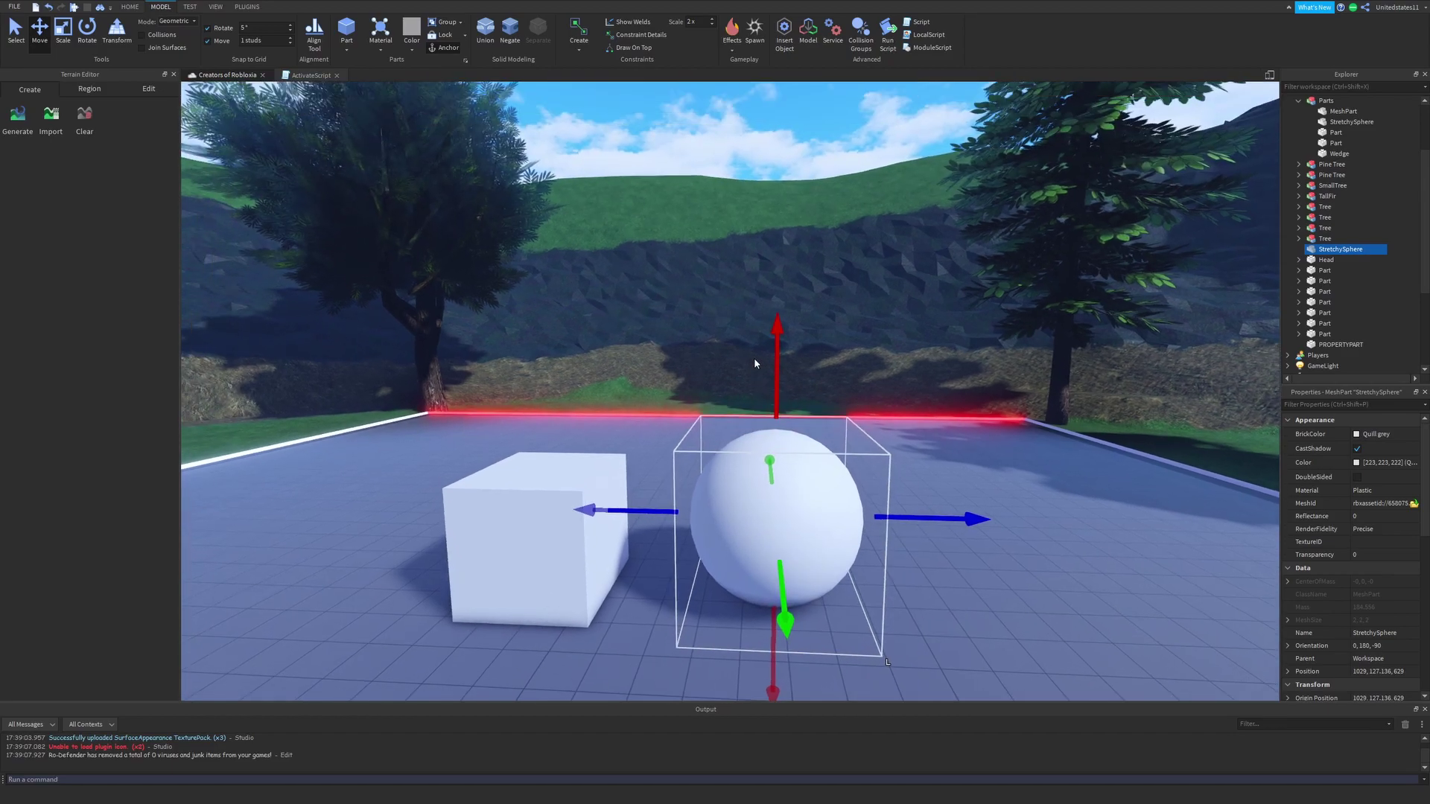
scroll(754, 357, up, 2)
scroll(754, 358, down, 2)
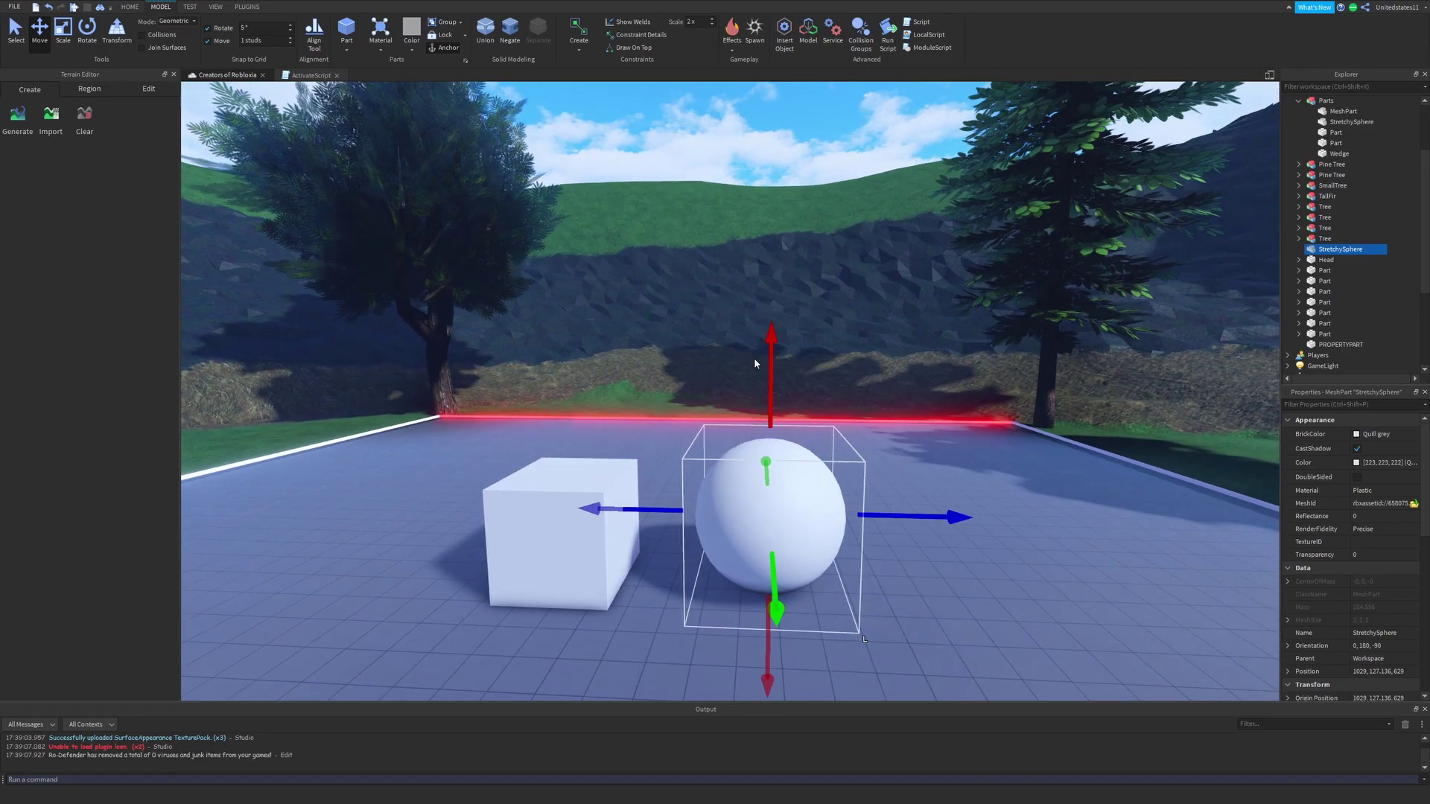
scroll(754, 364, up, 2)
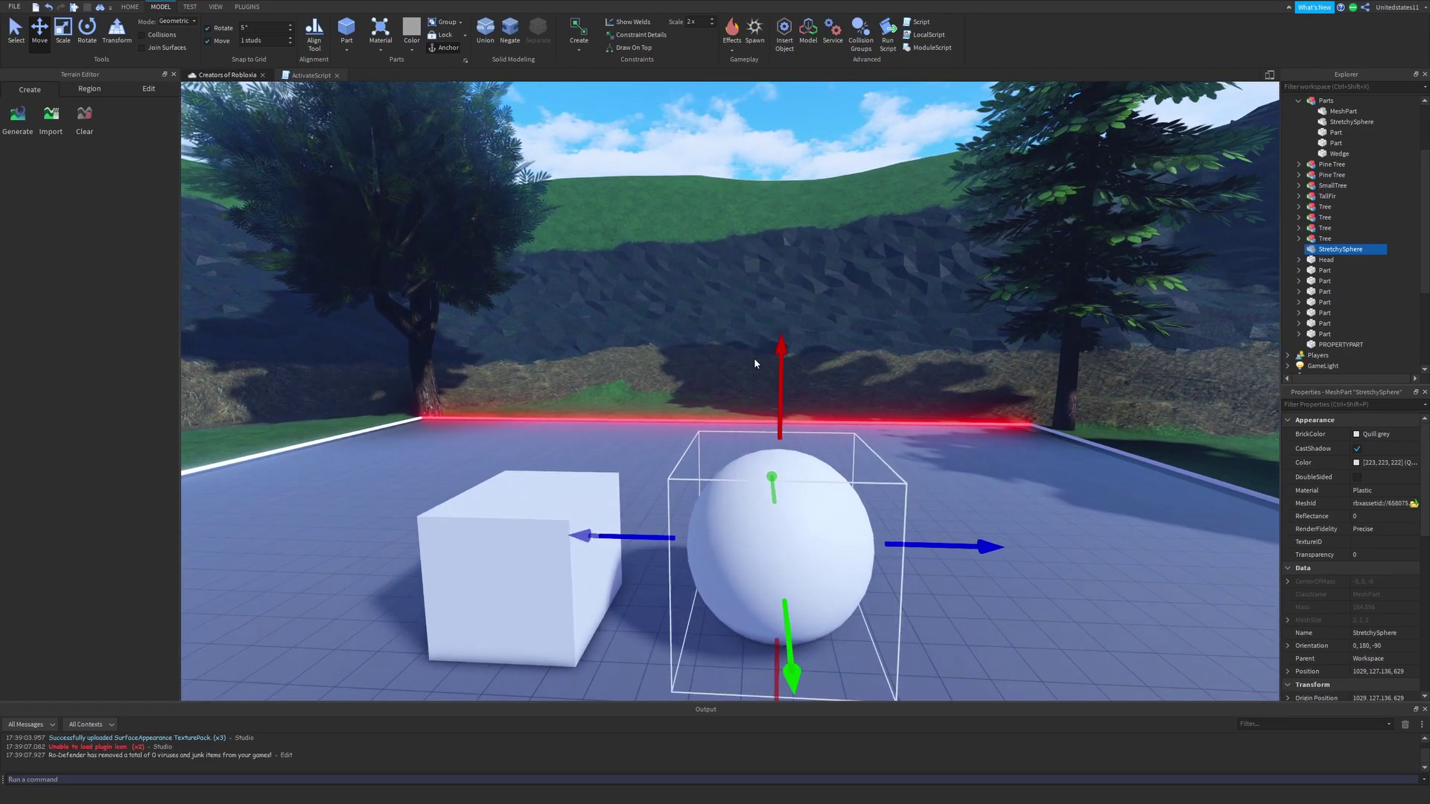
click(659, 292)
key(a)
scroll(658, 291, down, 1)
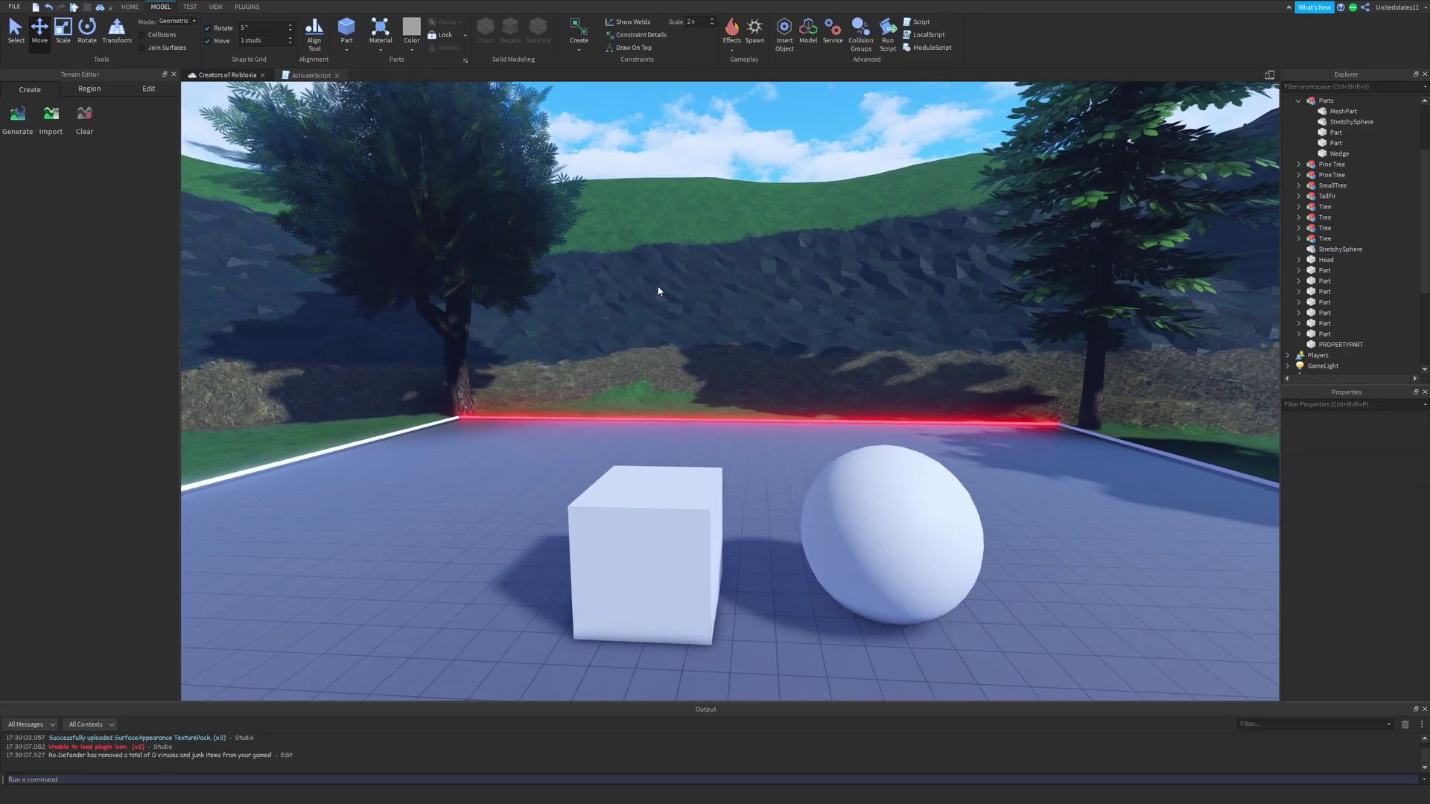
key(d)
key(w)
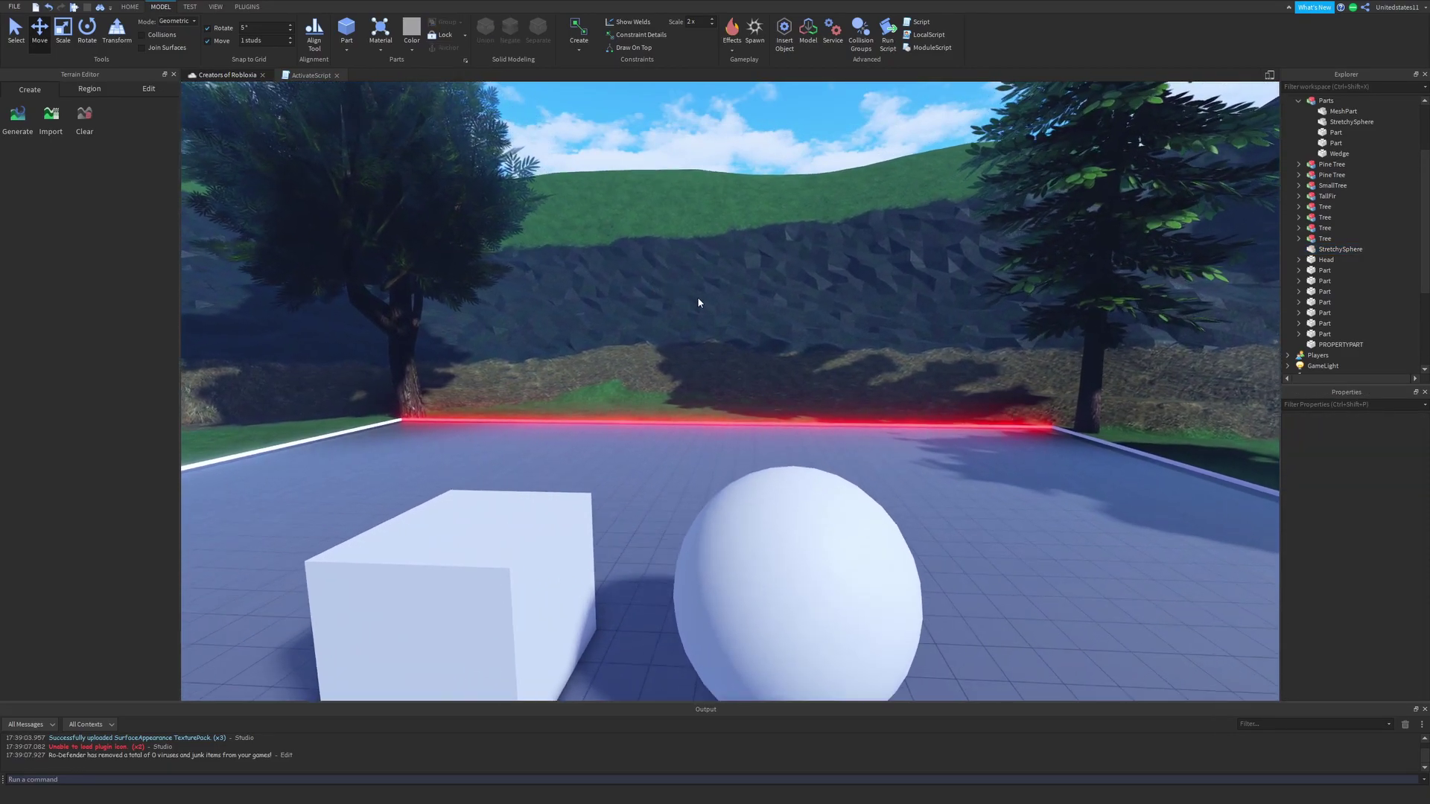
key(a)
key(s)
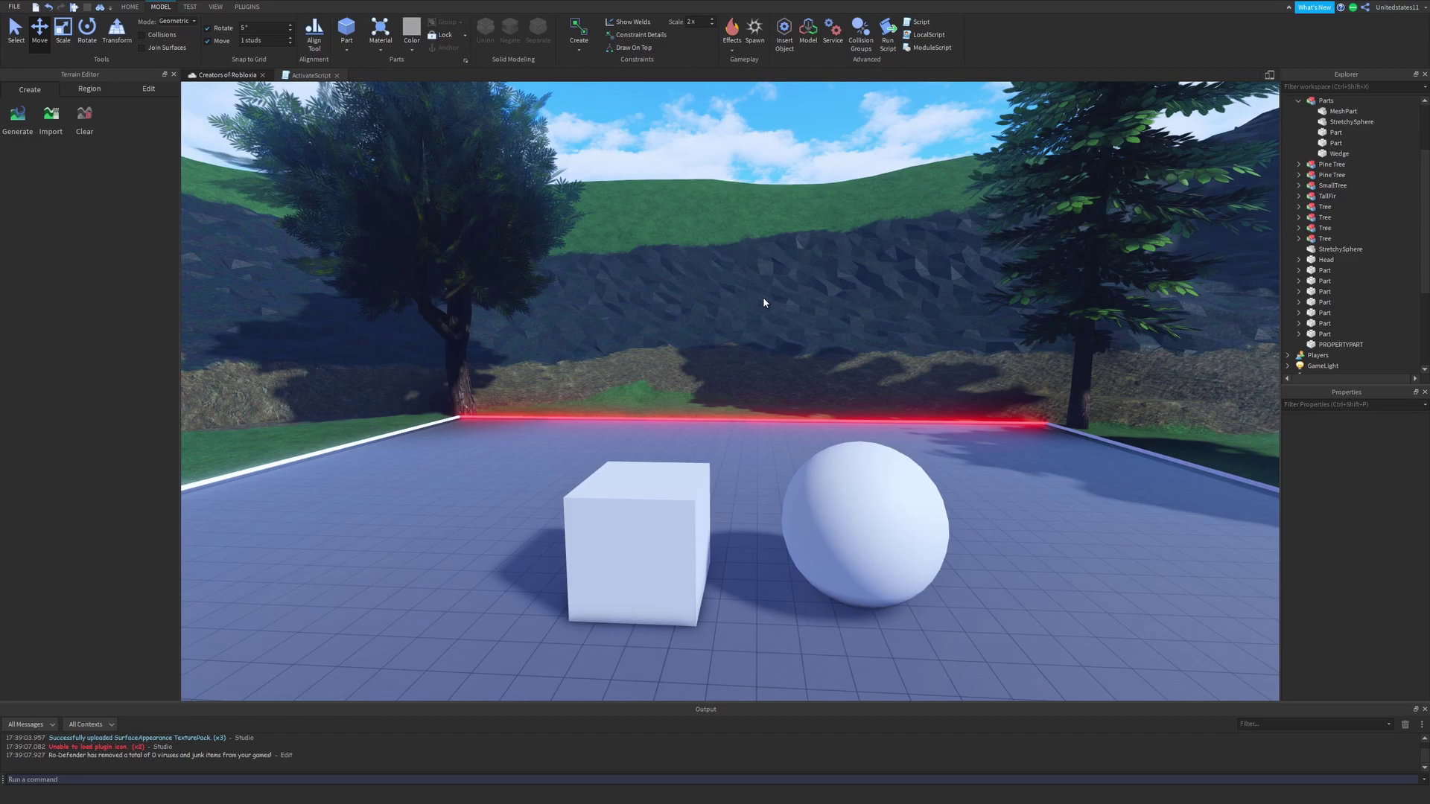
scroll(762, 297, up, 3)
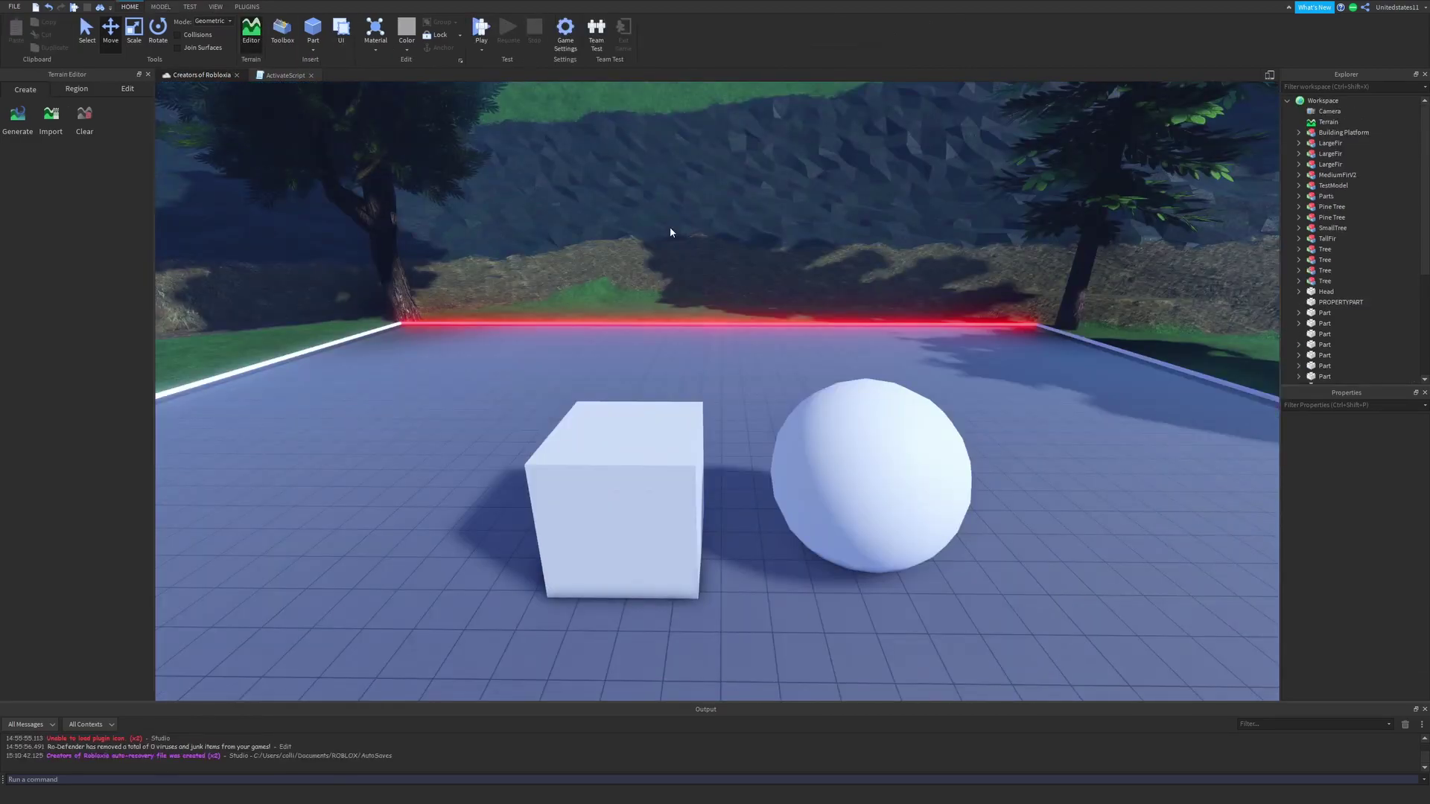
Select the white sphere and the white cube together on the platform
right_drag(674, 435, 673, 376)
scroll(673, 436, up, 2)
scroll(673, 436, down, 3)
click(674, 435)
click(814, 396)
scroll(854, 356, up, 3)
scroll(854, 356, down, 3)
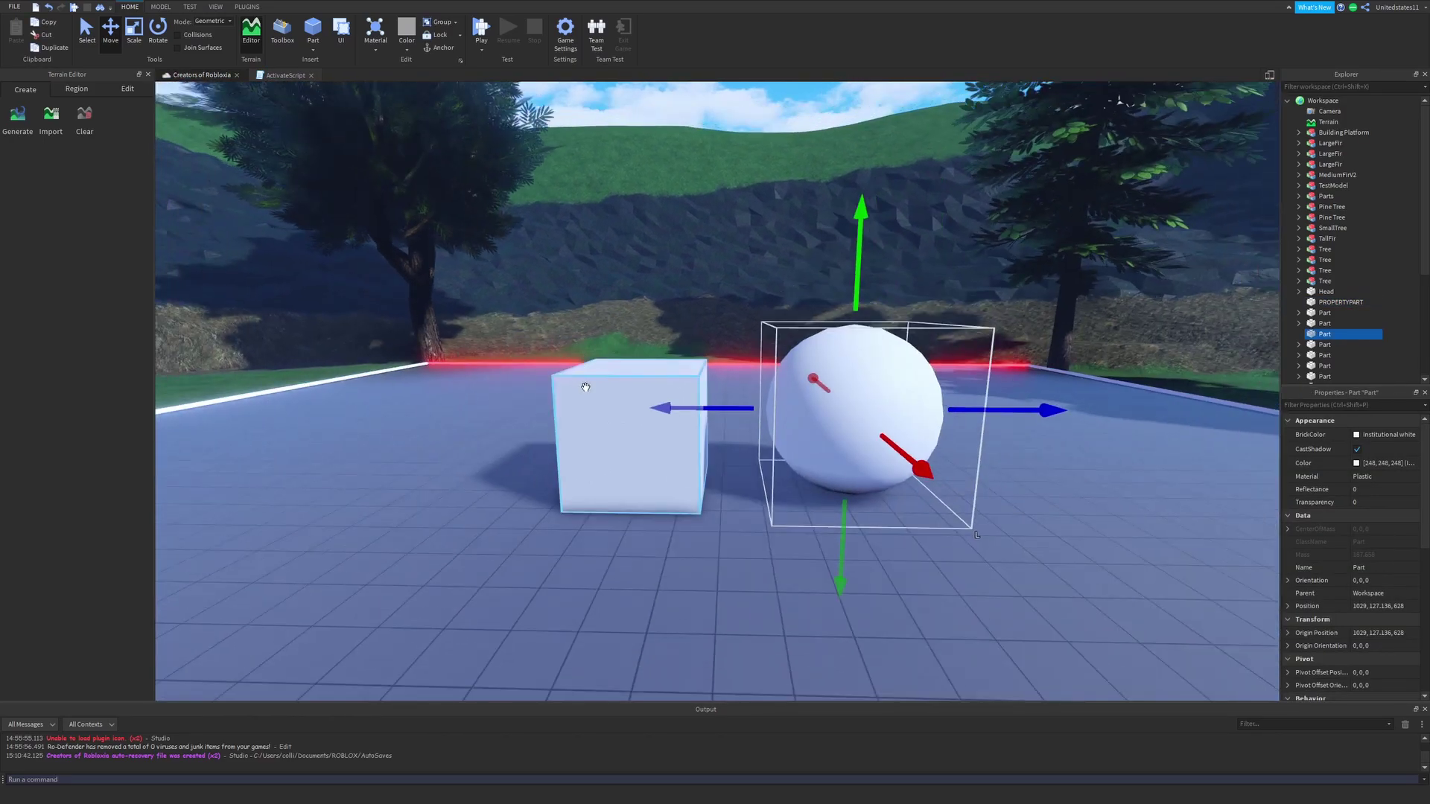
ctrl+click(584, 386)
scroll(594, 376, up, 3)
scroll(594, 377, down, 3)
Bring up the View commands that control the visibility of the Explorer and Properties windows
click(165, 7)
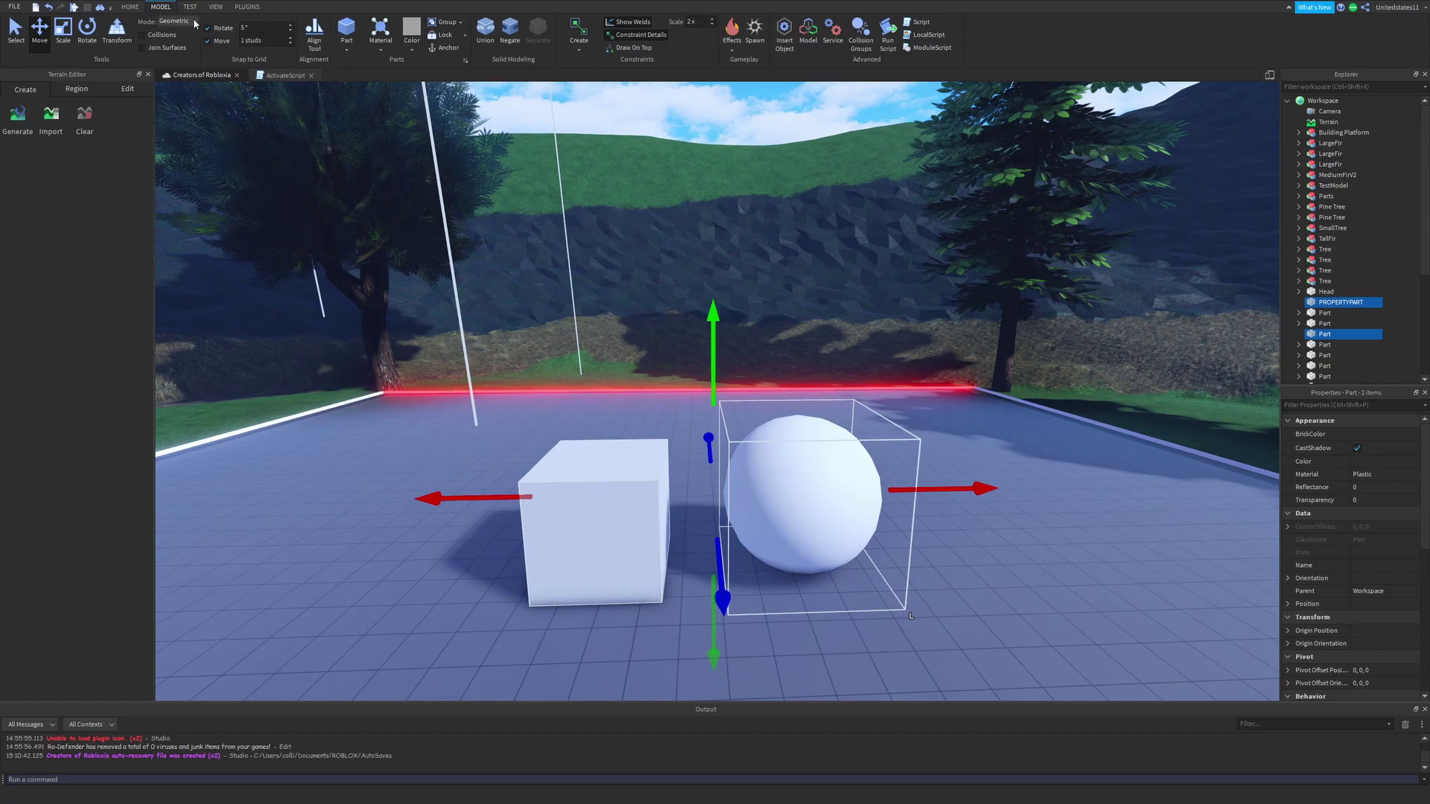
click(216, 7)
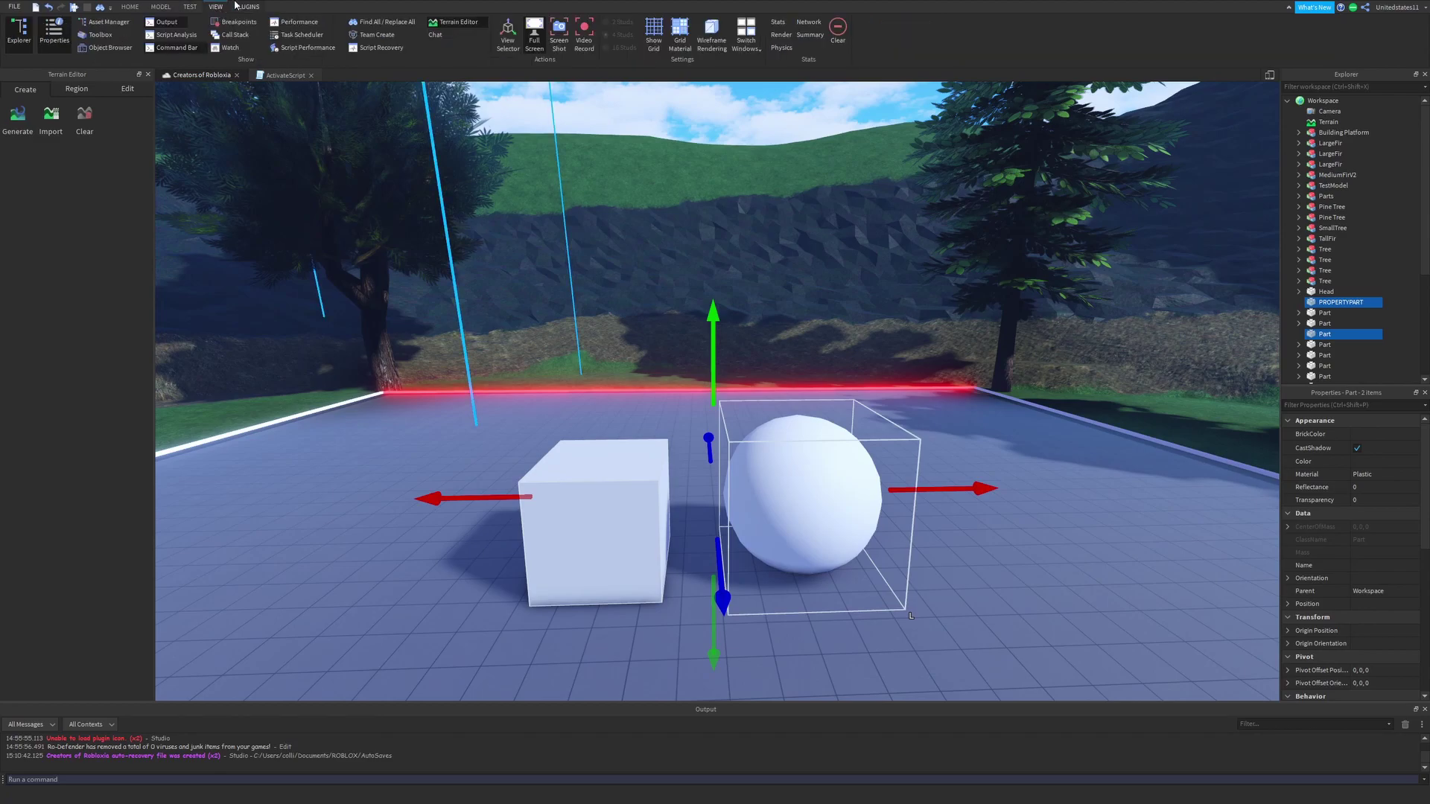
click(131, 7)
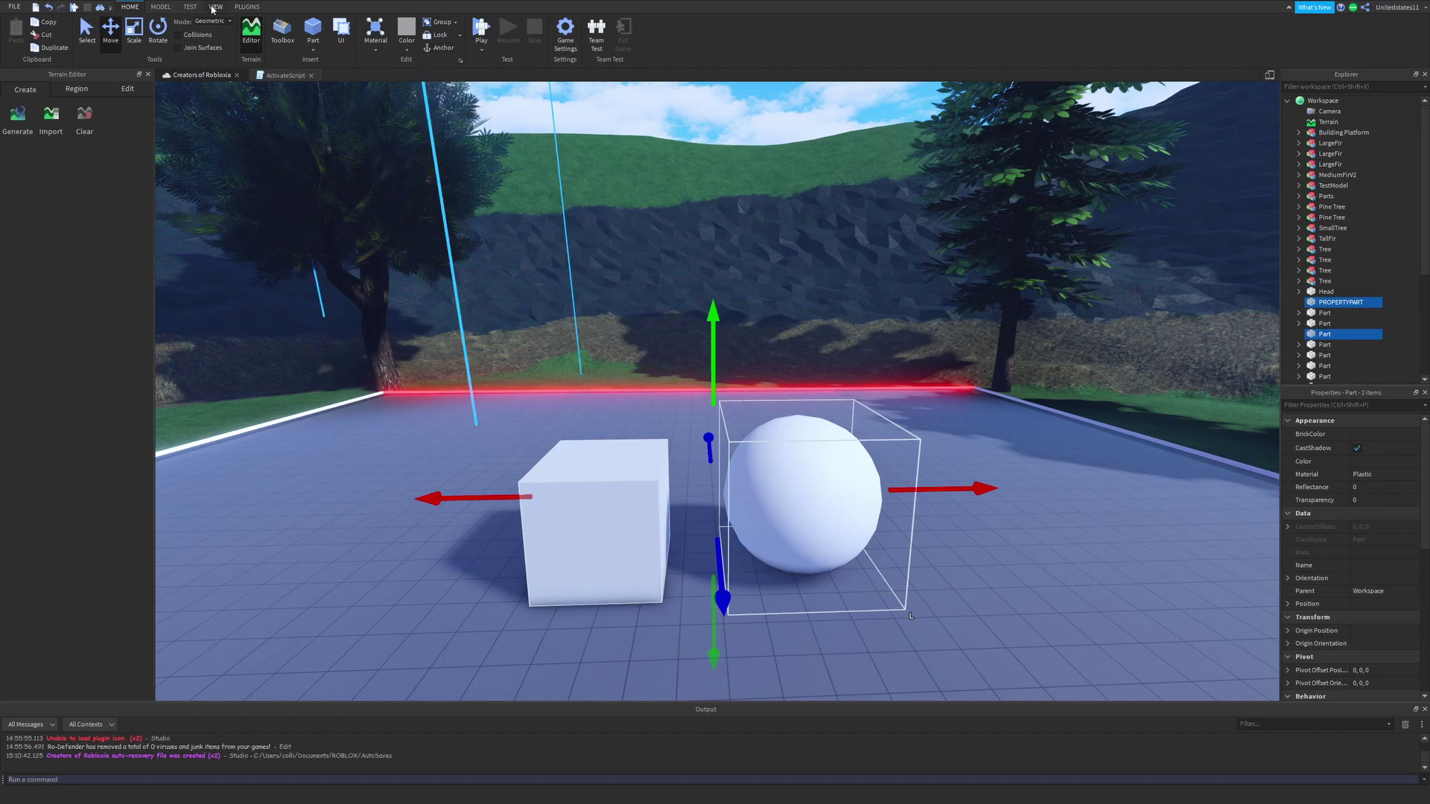
click(215, 7)
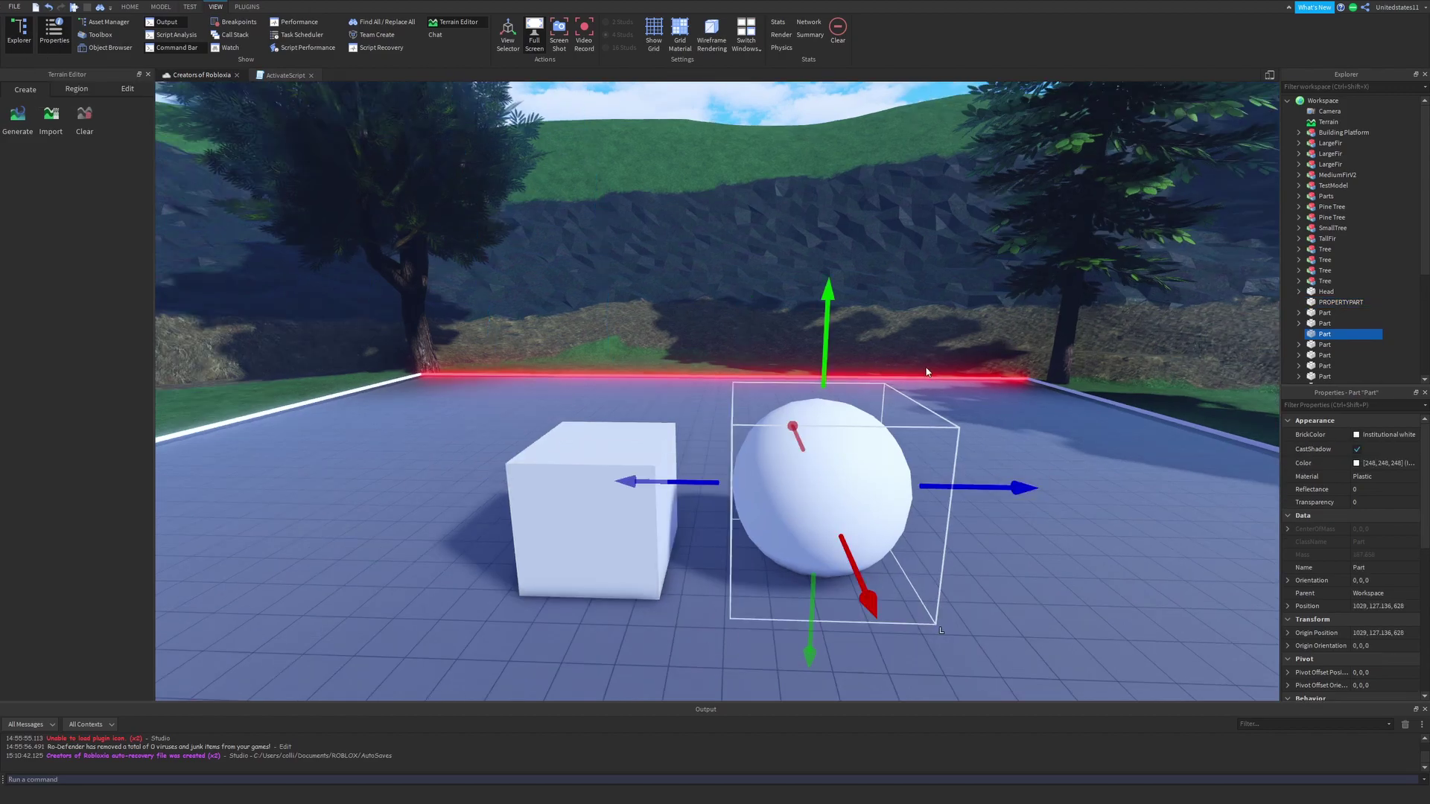
Select both the cube and the sphere and expand their CustomPhysicalProperties
click(588, 507)
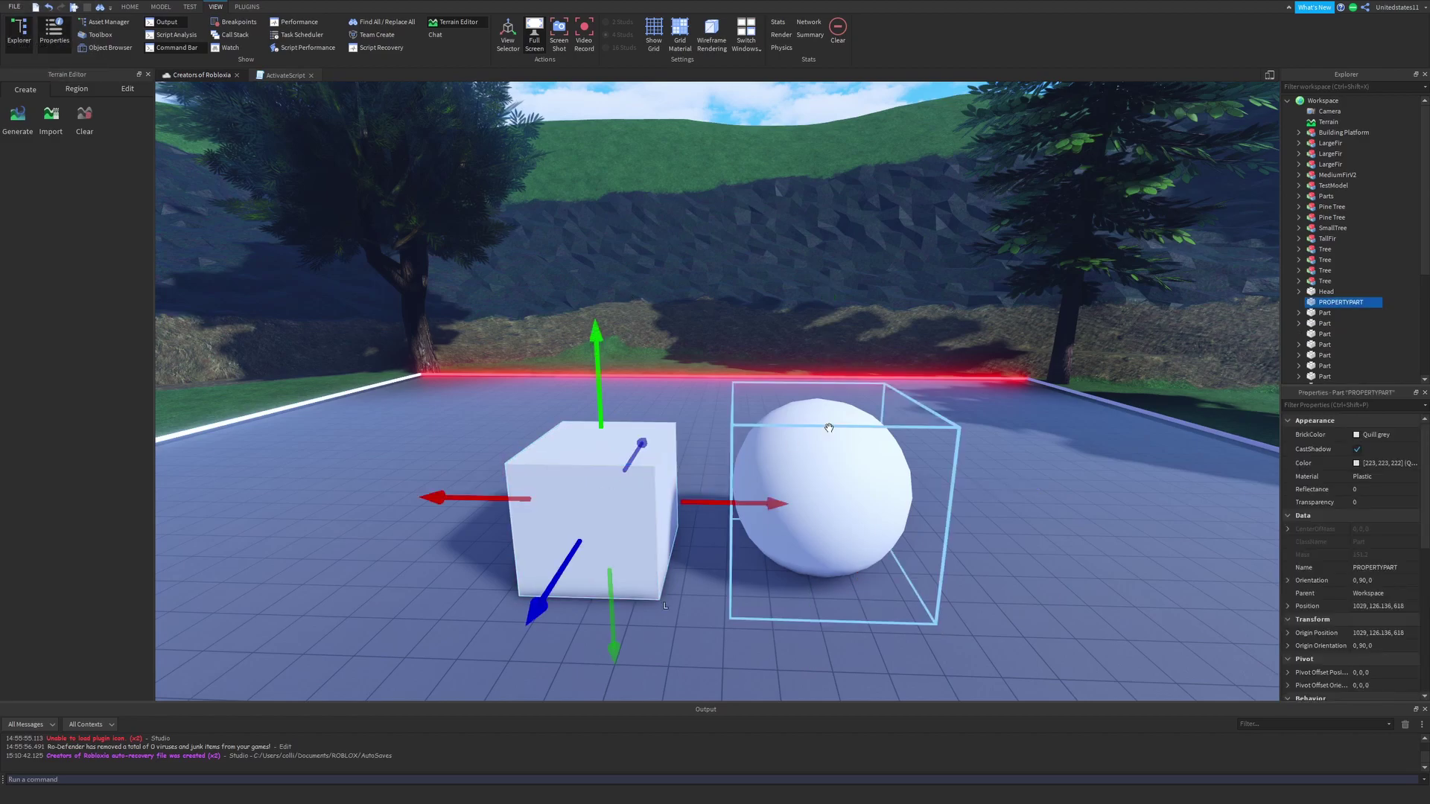
ctrl+click(831, 427)
scroll(1042, 439, up, 2)
scroll(1047, 440, down, 2)
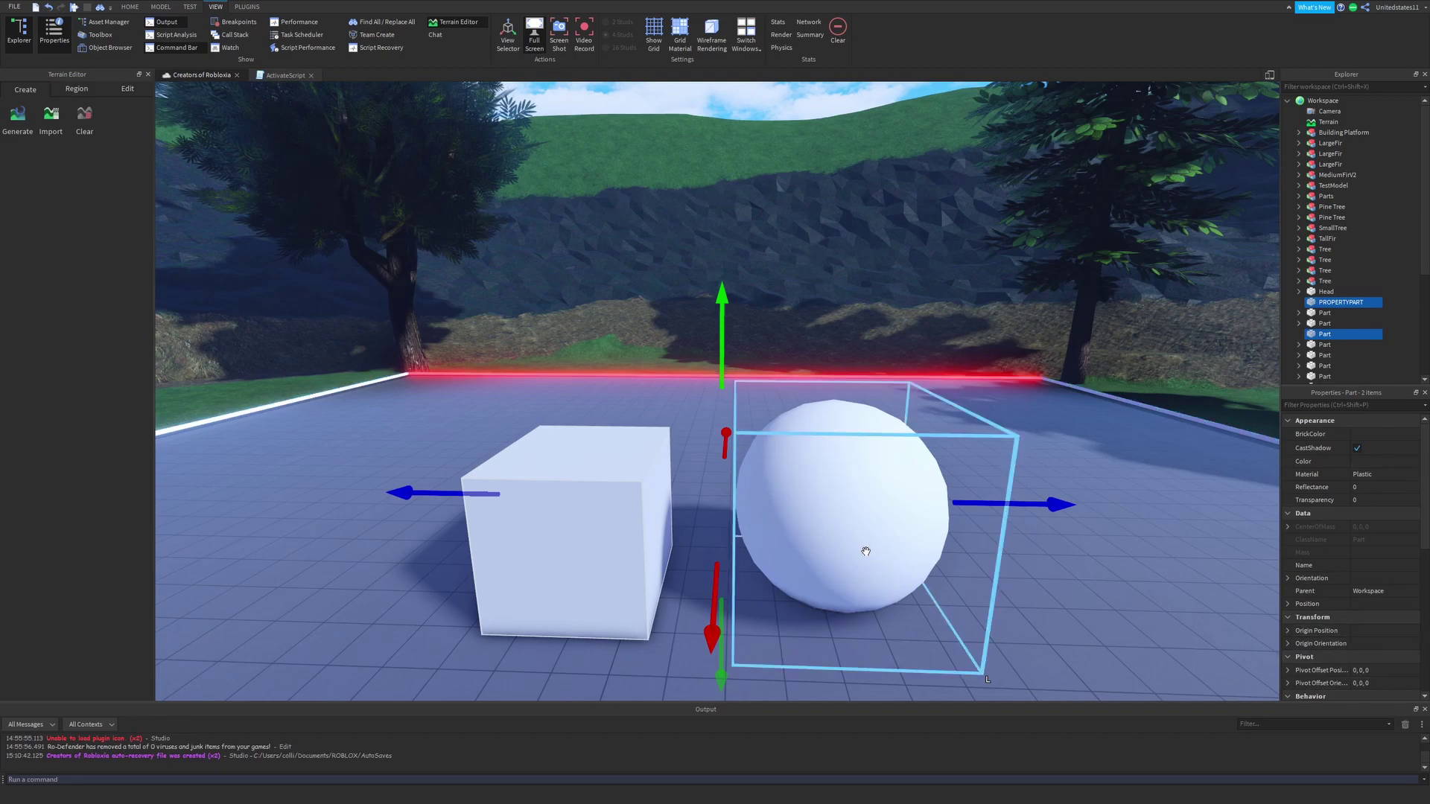
scroll(1341, 555, down, 5)
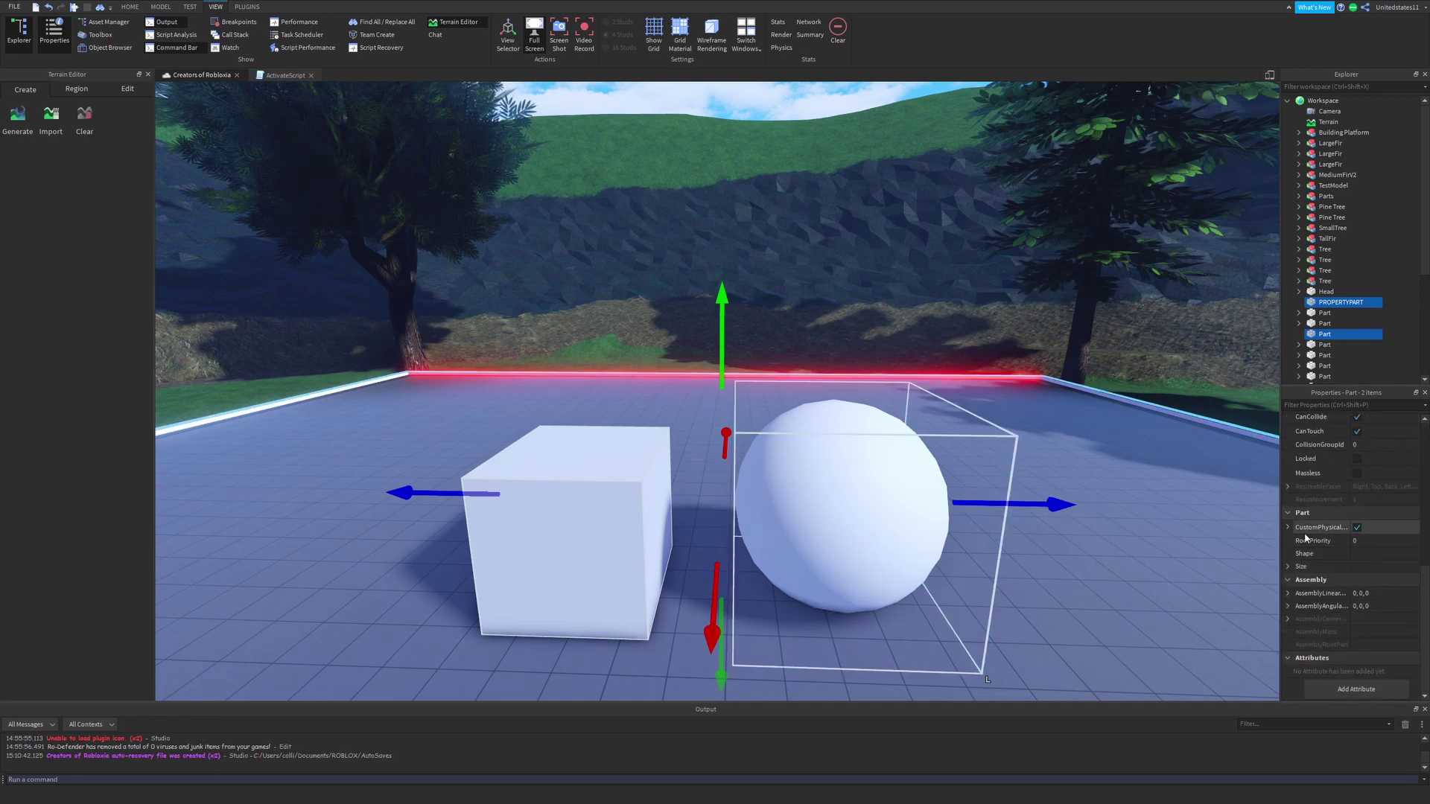
scroll(1289, 508, up, 2)
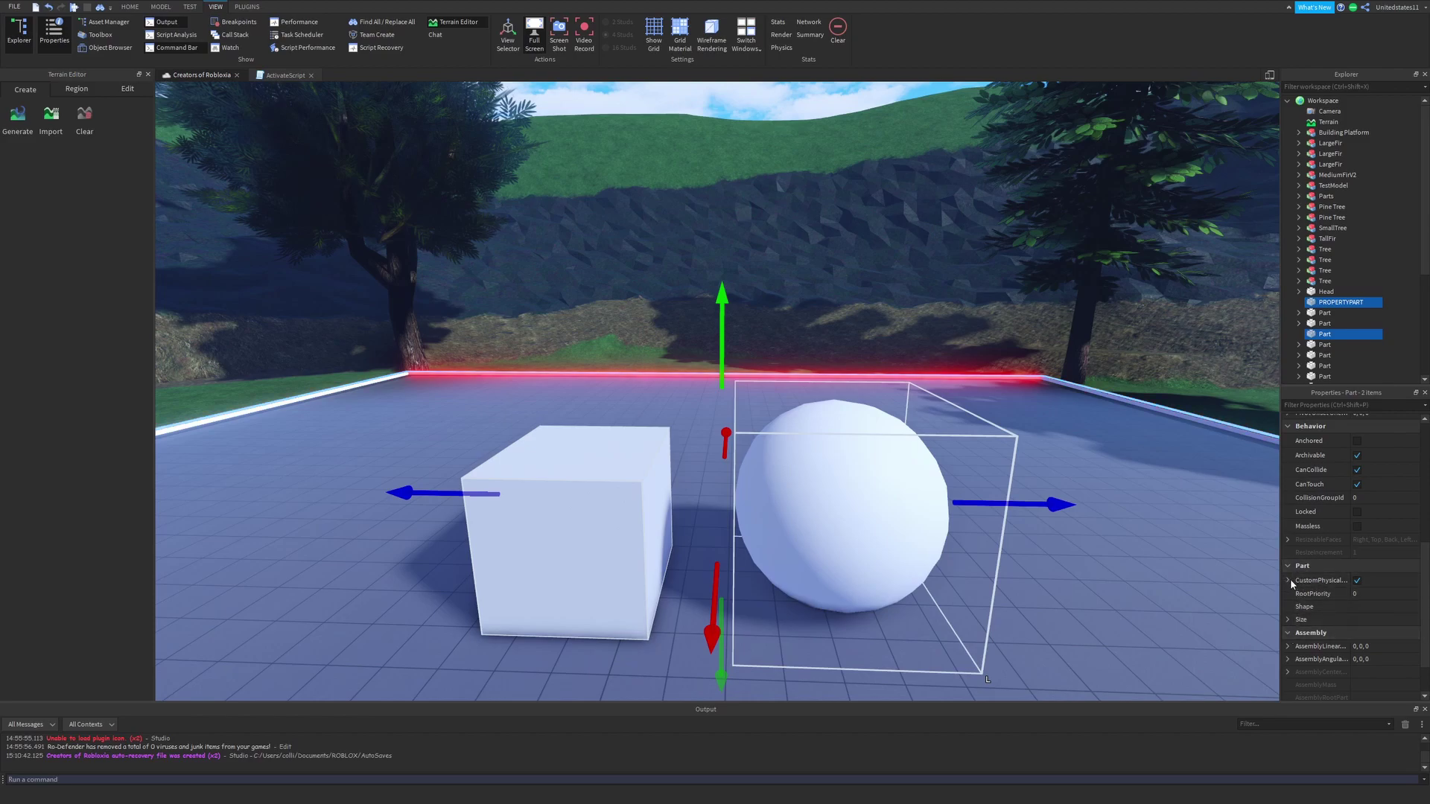
click(1357, 581)
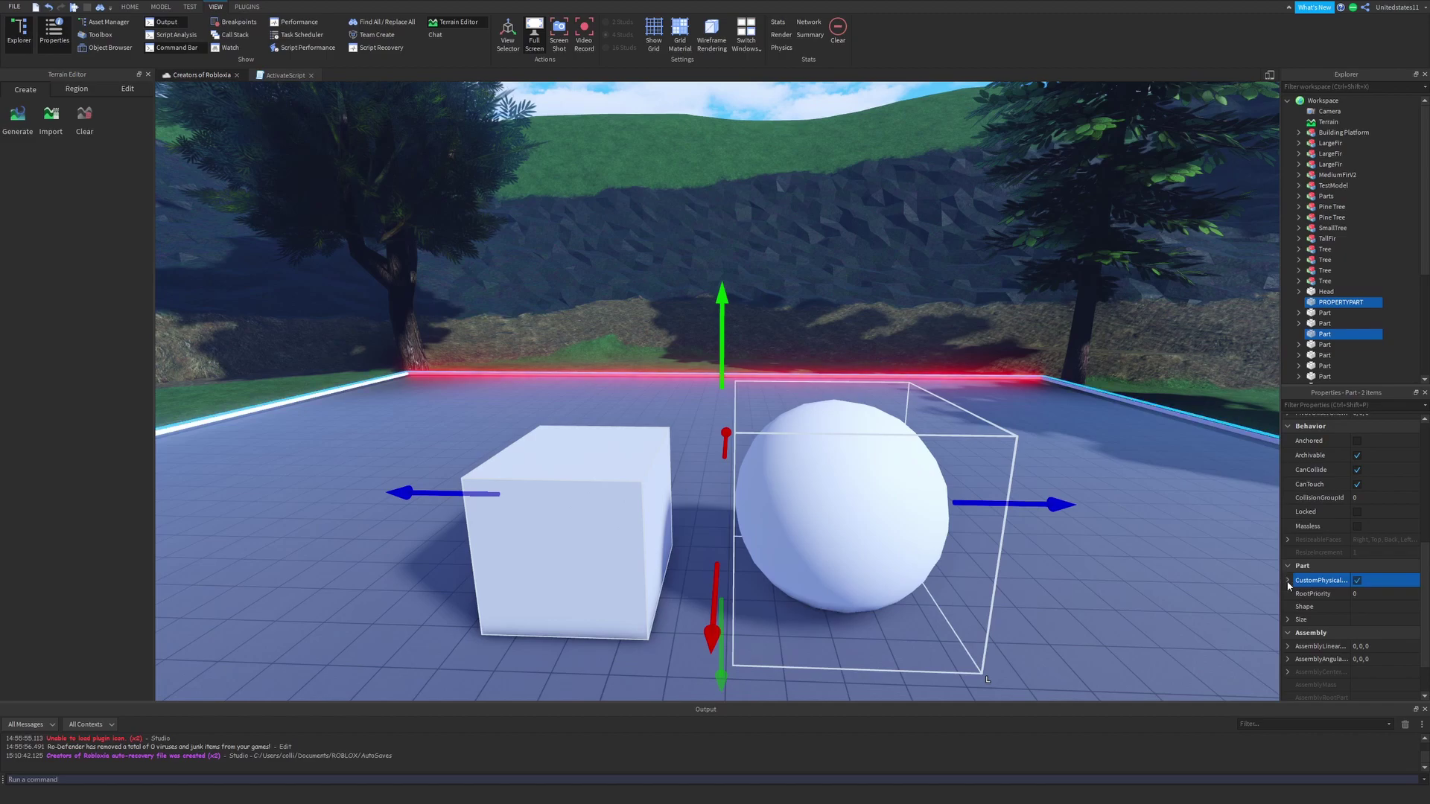
click(1287, 580)
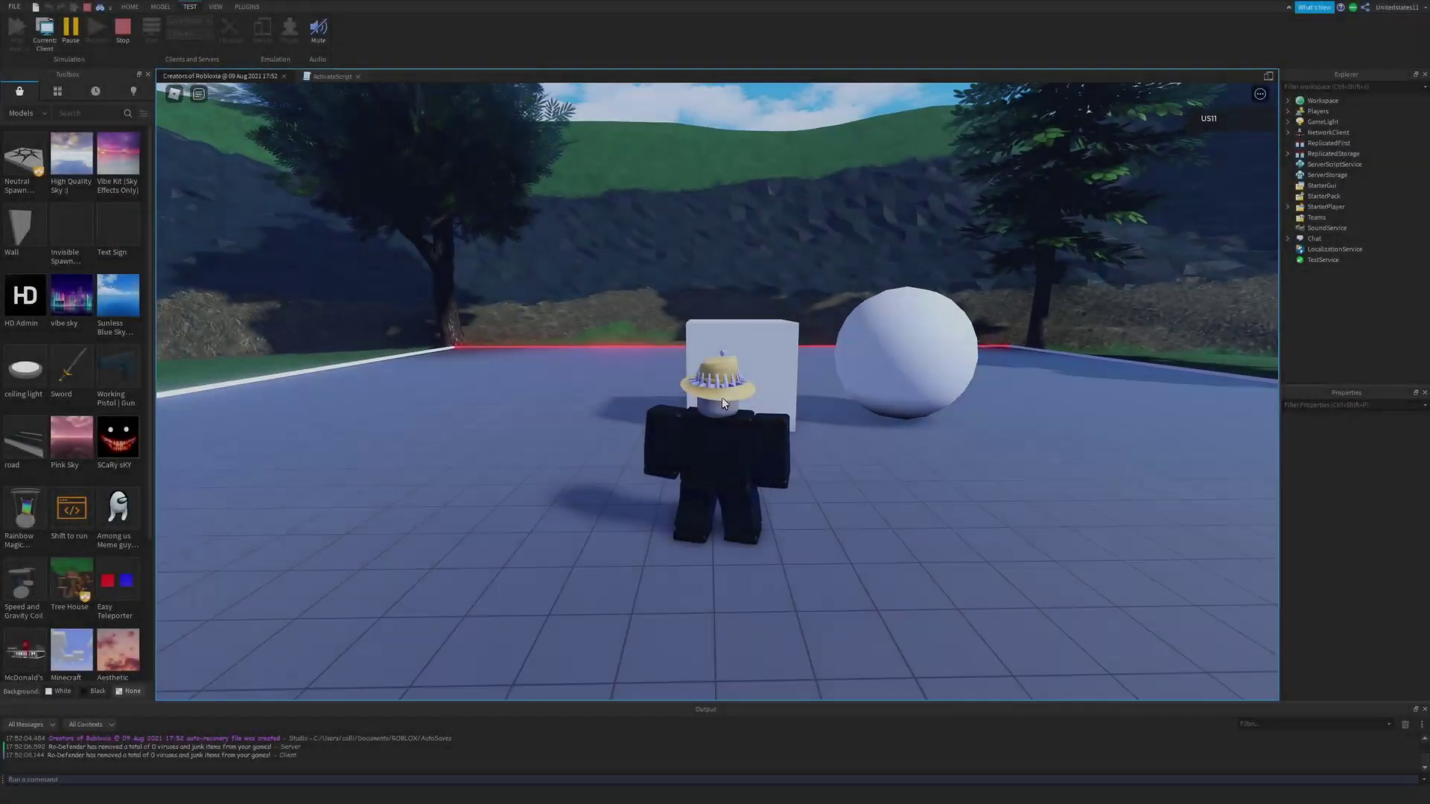
Walk the character into the cube and around the sphere in the playtest to check how the parts react to pushing
key(w)
key(s)
right_drag(721, 398, 722, 403)
key(w)
key(w)
key(w)
key(s)
key(w)
key(a)
key(d)
key(w)
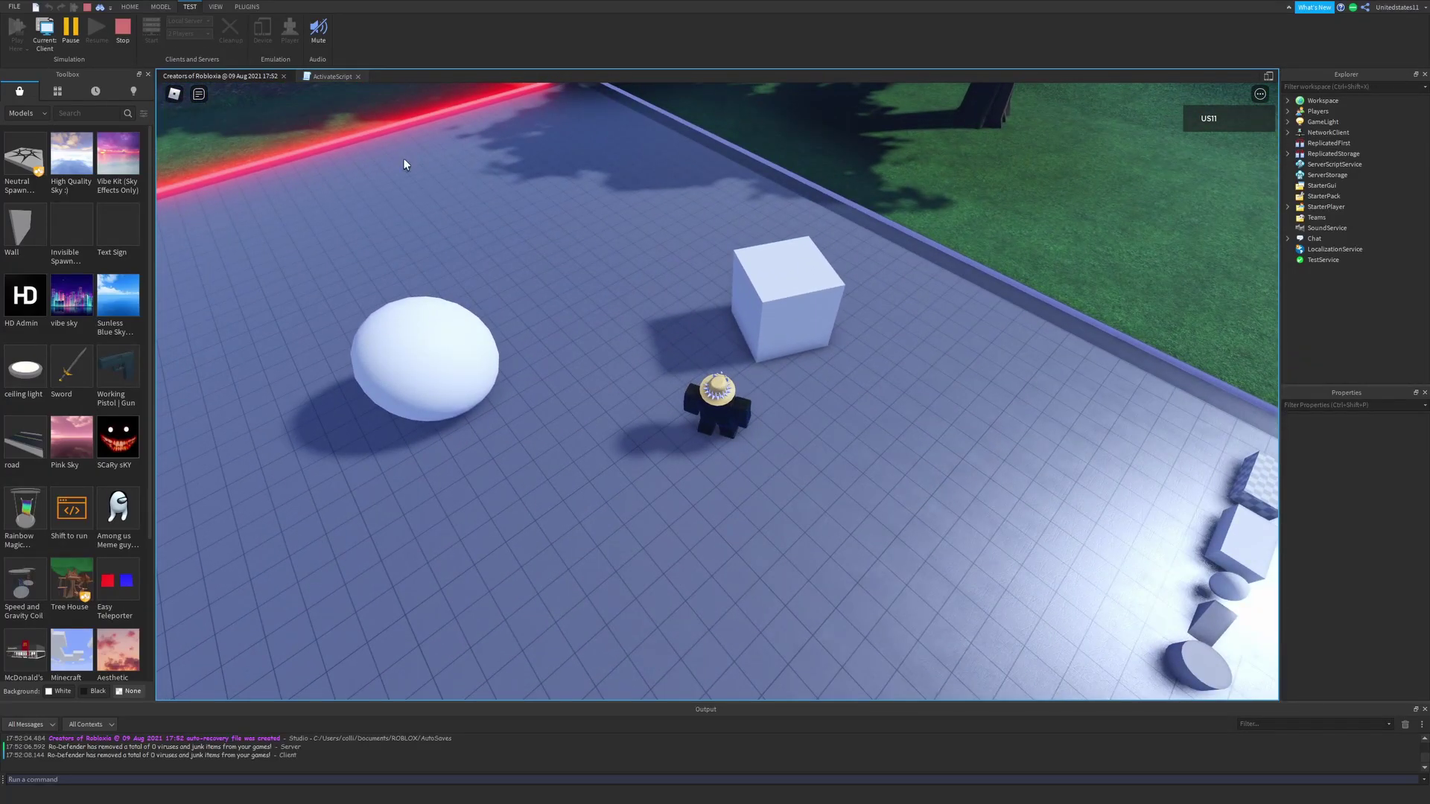
Select the cube in the running playtest, expand its CustomPhysicalProperties and set its Density to 100
click(130, 6)
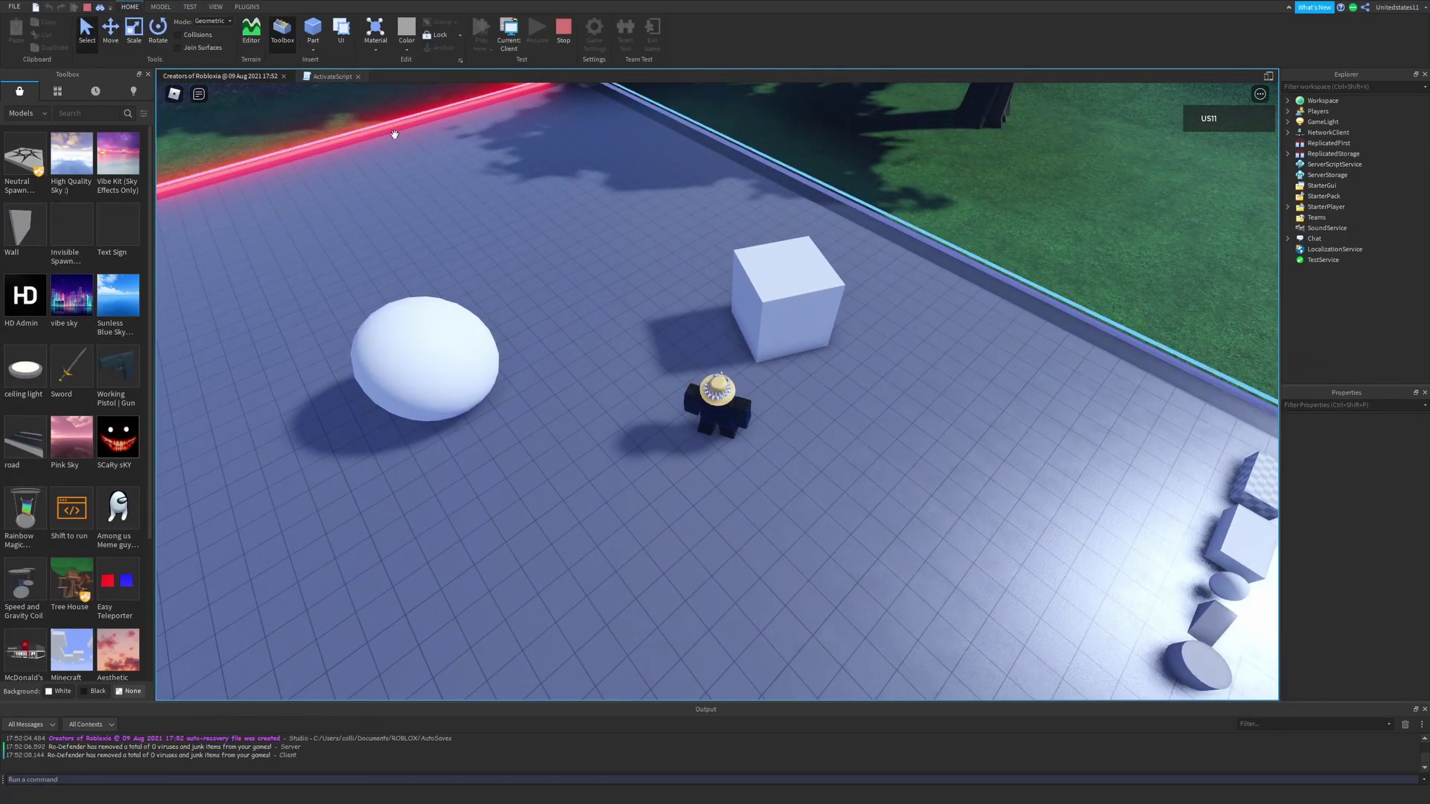
click(787, 298)
scroll(1371, 494, down, 5)
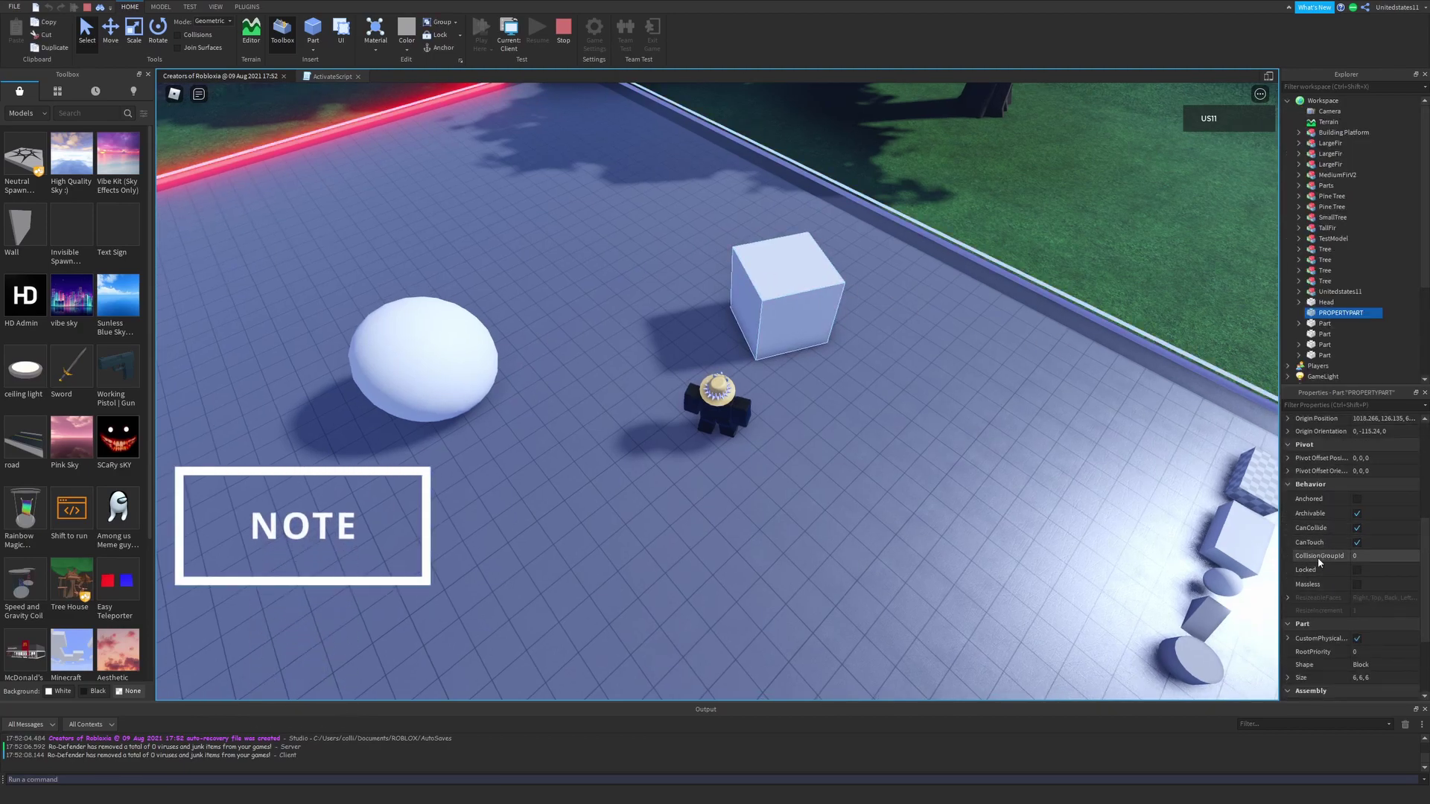
click(1288, 532)
click(1374, 545)
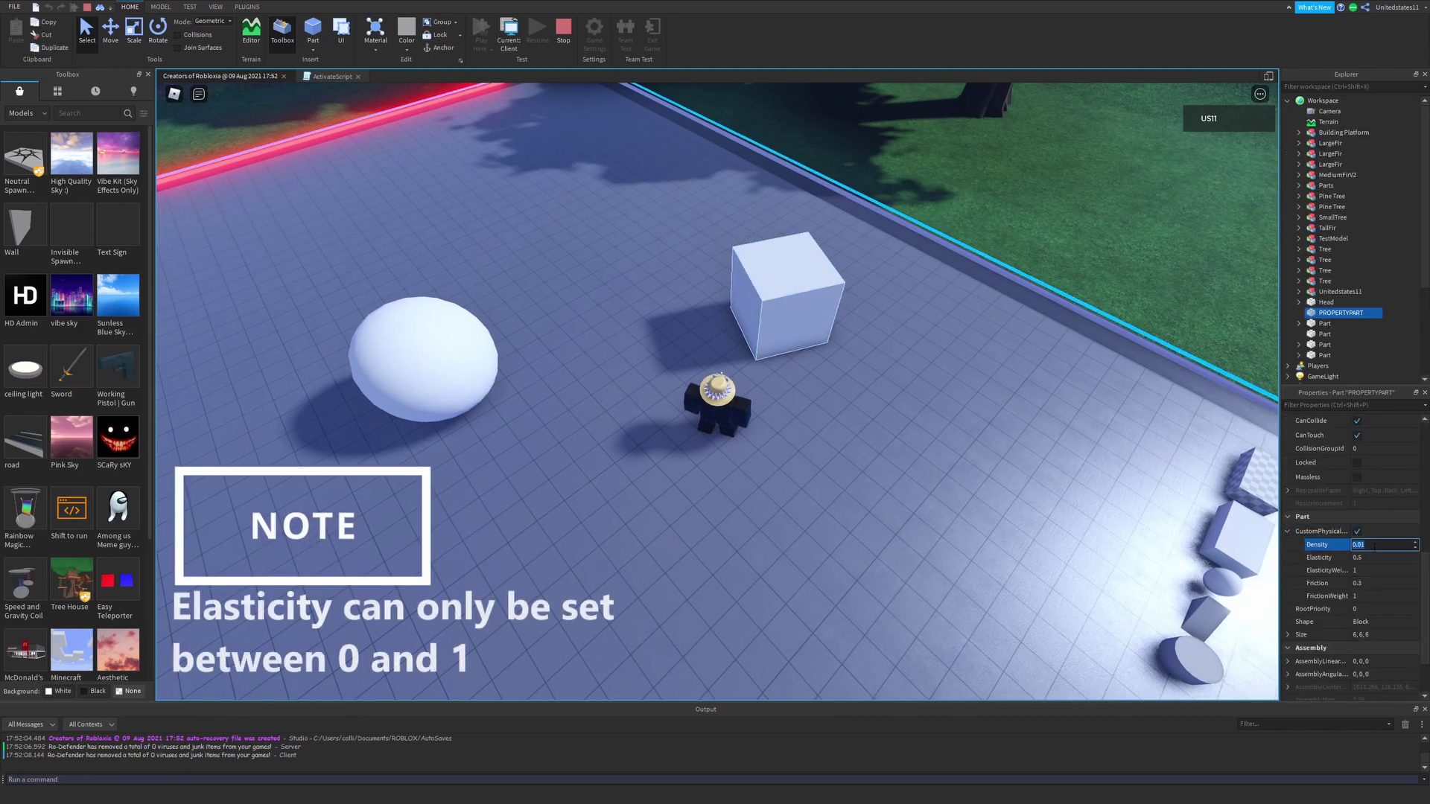
text(100)
key(Return)
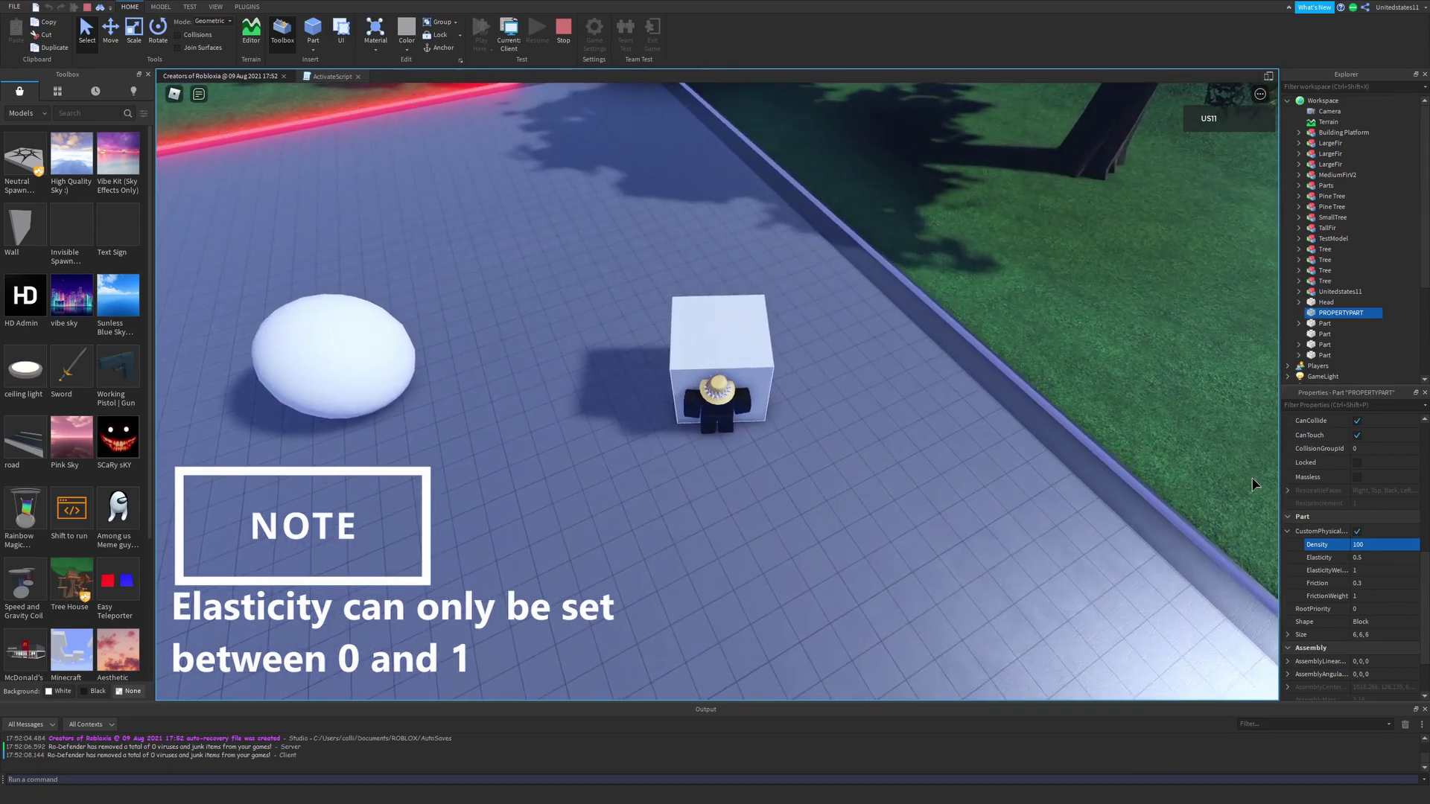
Set the cube's Density to 50 and push it with the character to test its weight
click(1374, 545)
text(50)
key(Return)
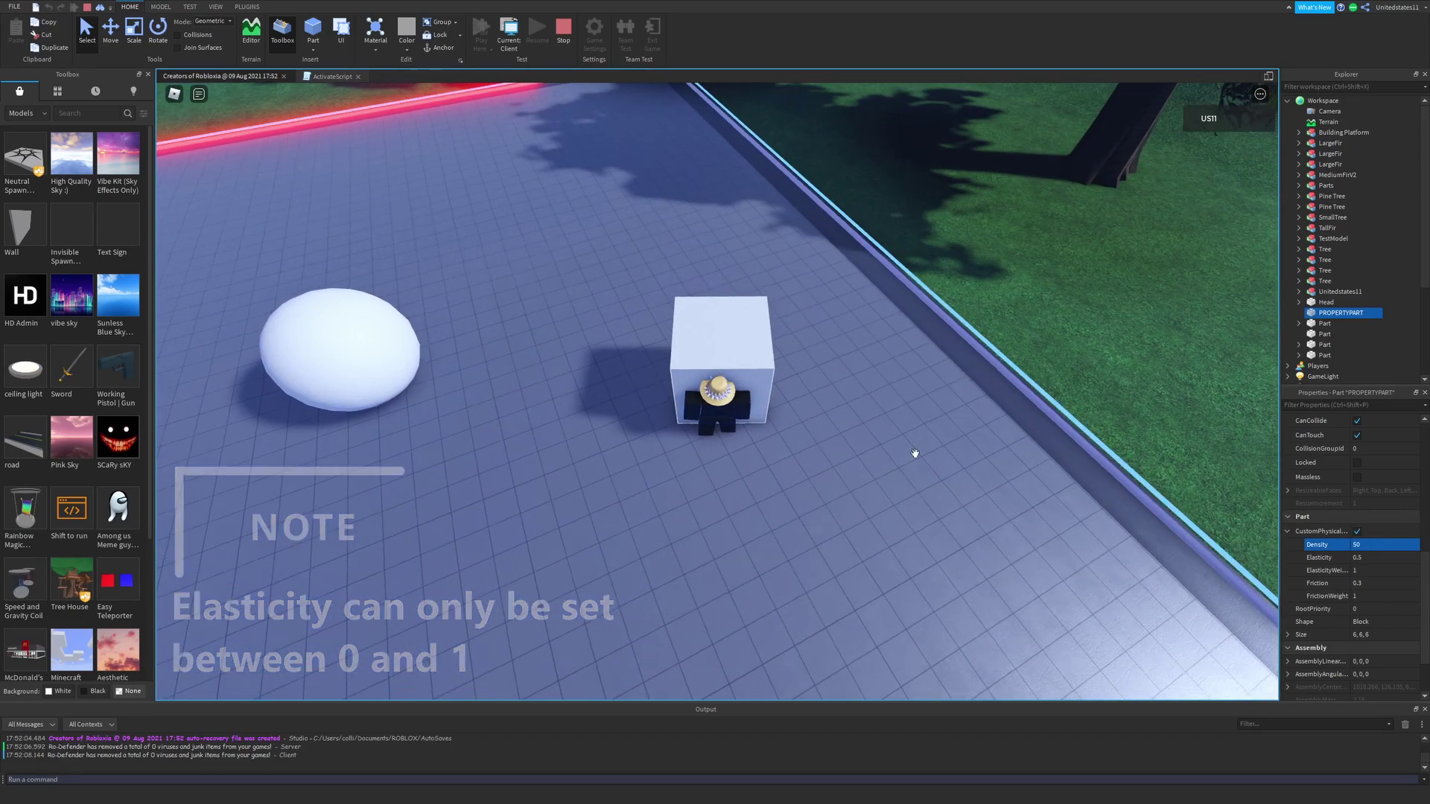
key(d)
key(a)
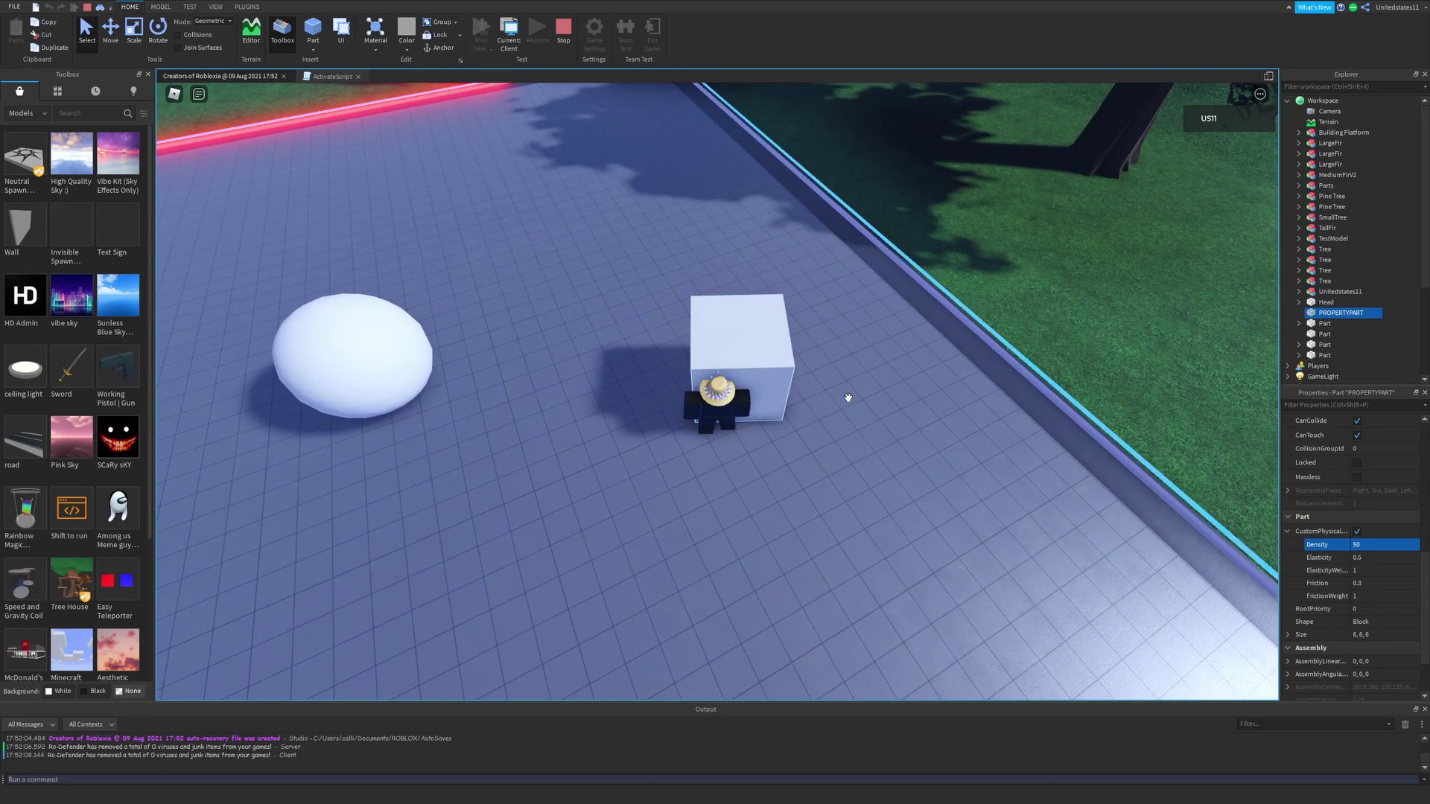
Set the cube's Density to 10
click(1377, 544)
text(10)
key(Return)
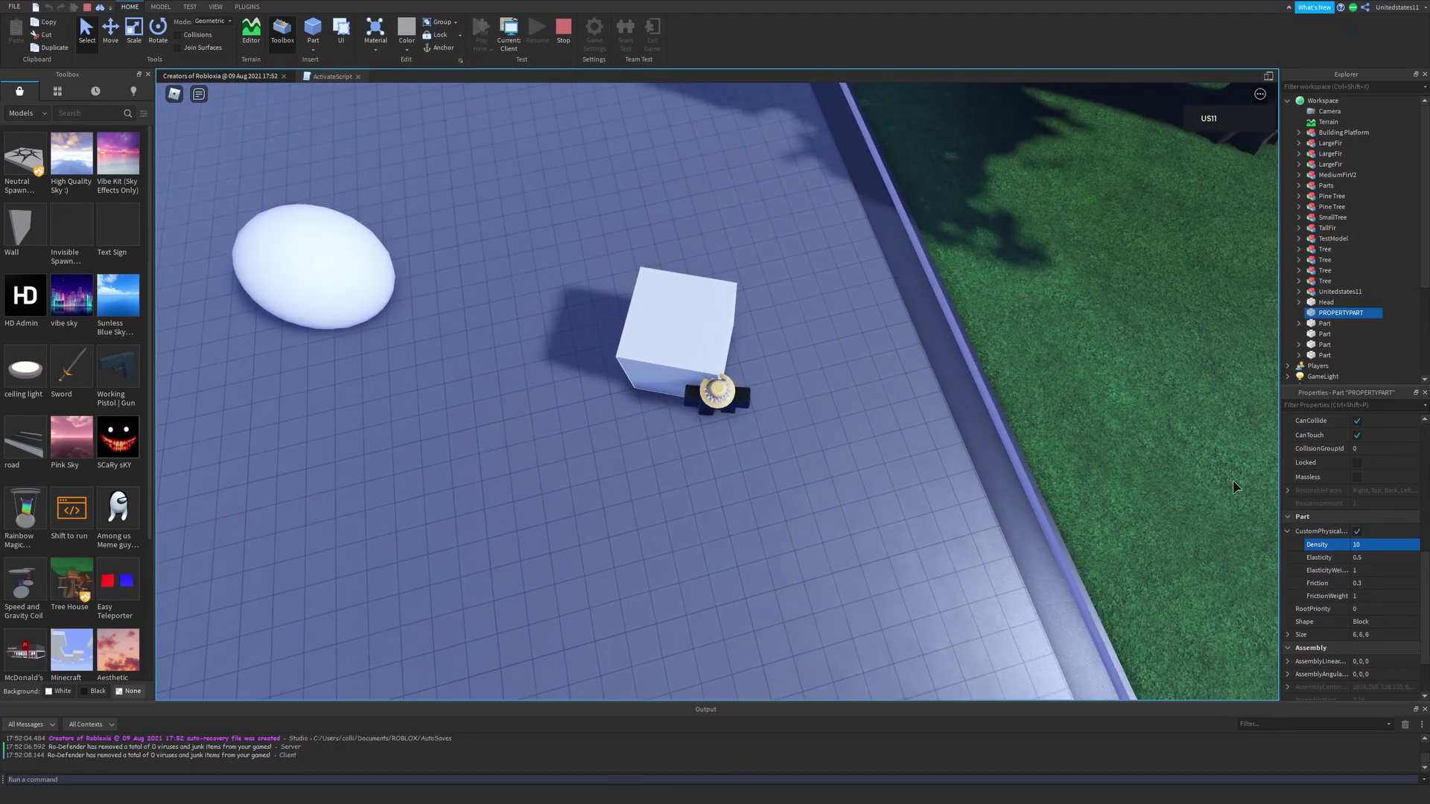
Set the cube's Density to 5 and turn the camera while testing the push
click(1386, 545)
text(5)
key(Return)
right_drag(839, 383, 817, 383)
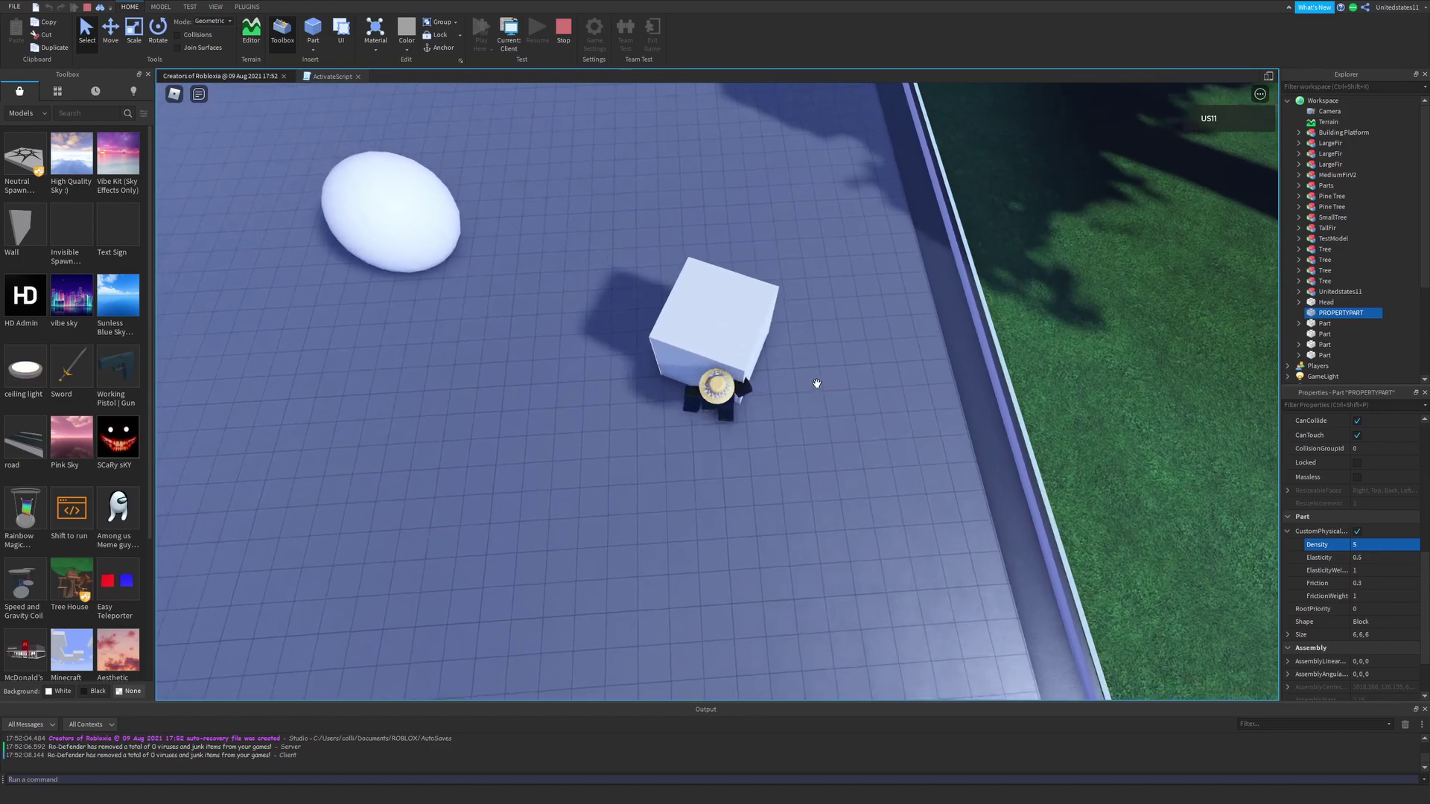
Set the cube's Density to 2 and walk the character around the cube to push it
click(1369, 545)
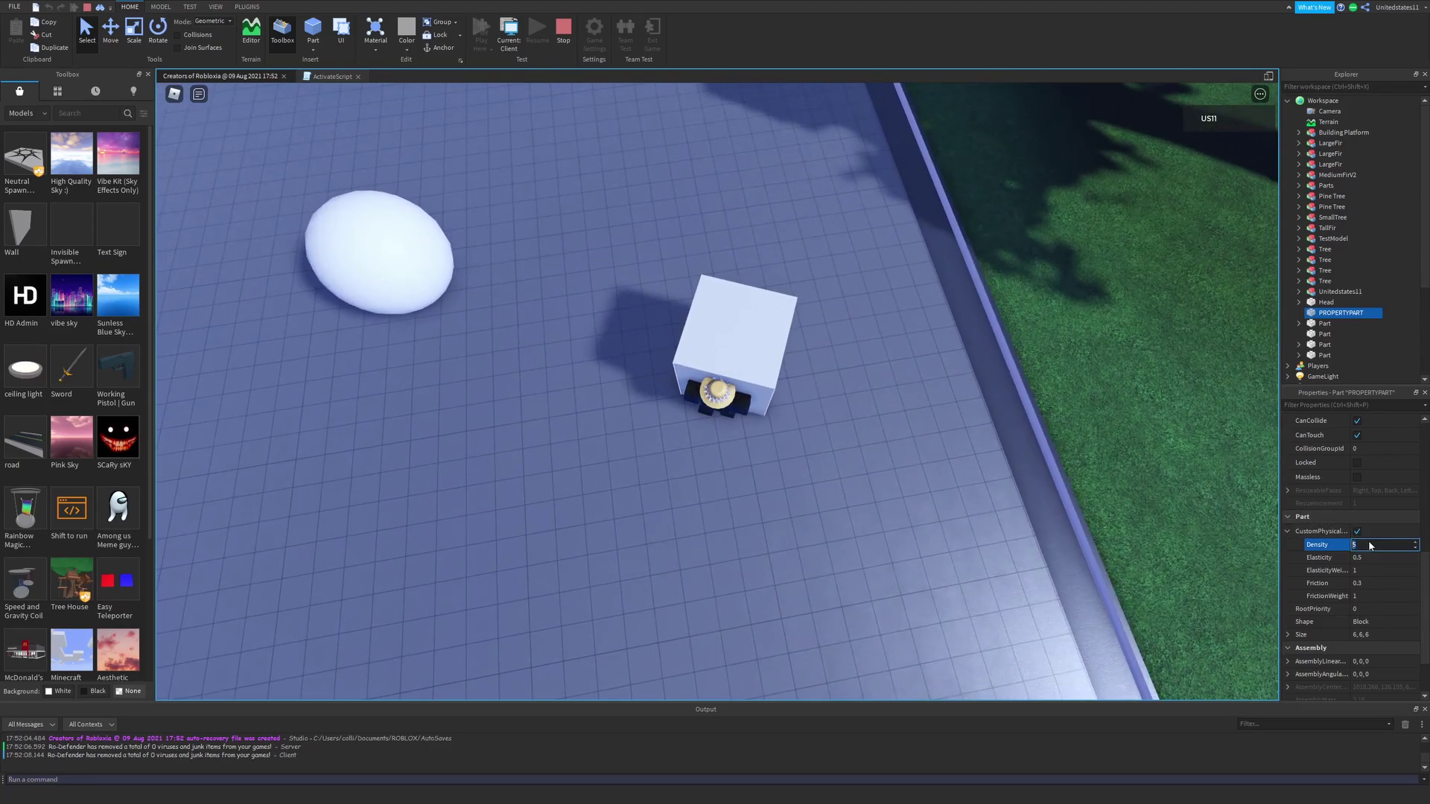
key(Return)
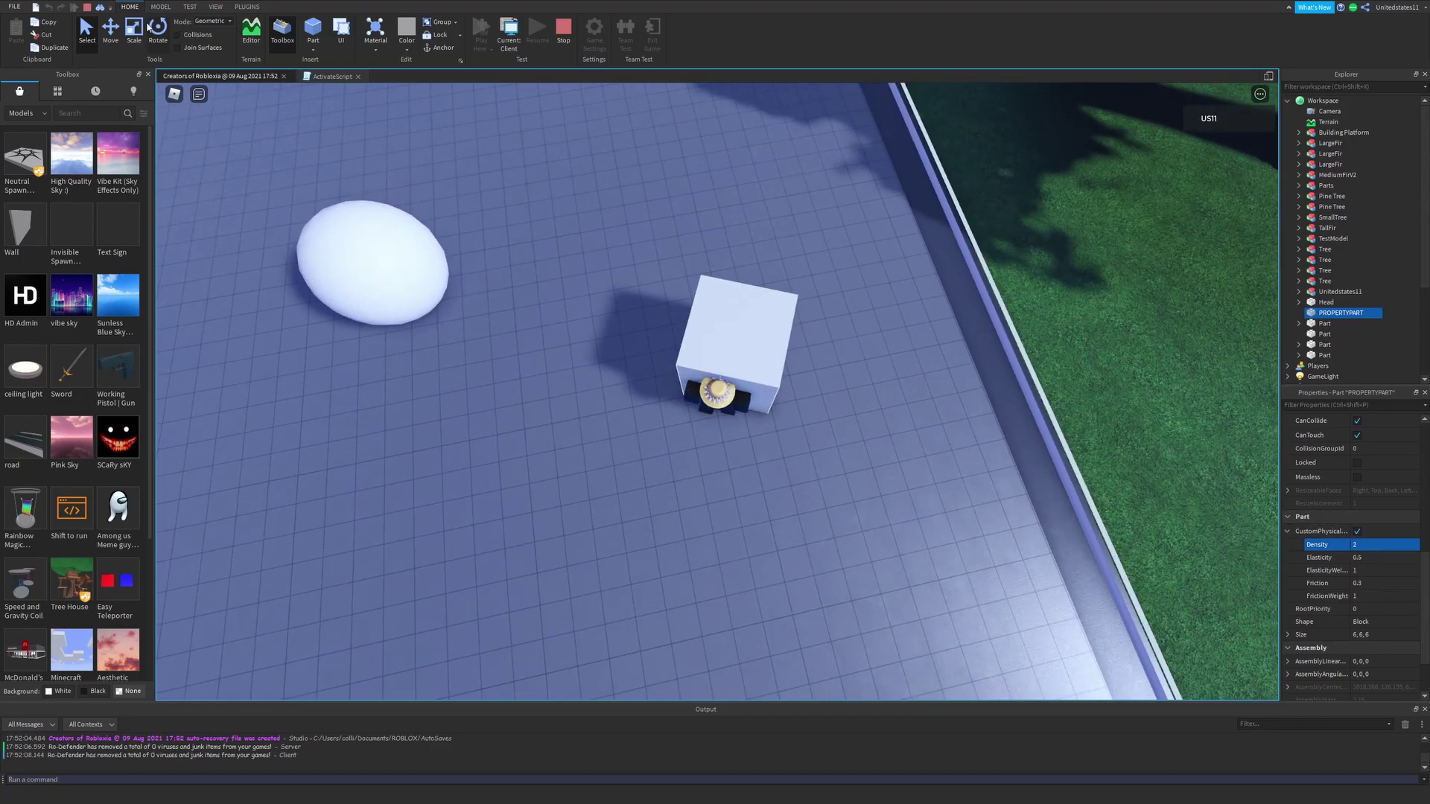
click(87, 32)
key(a)
key(w)
key(d)
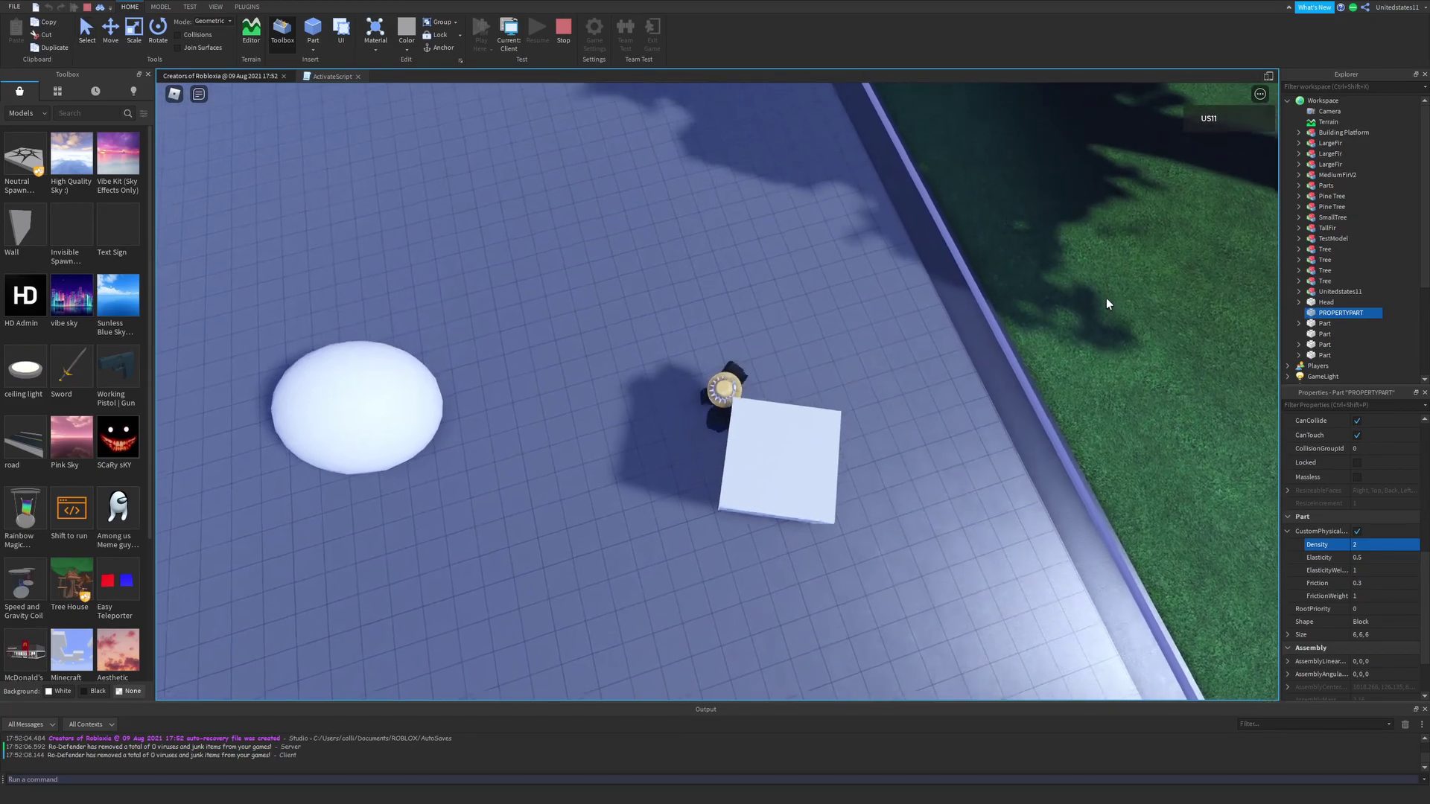
Keep walking the character against the cube from different sides, and switch to the Select tool
key(a)
right_drag(1106, 298, 931, 333)
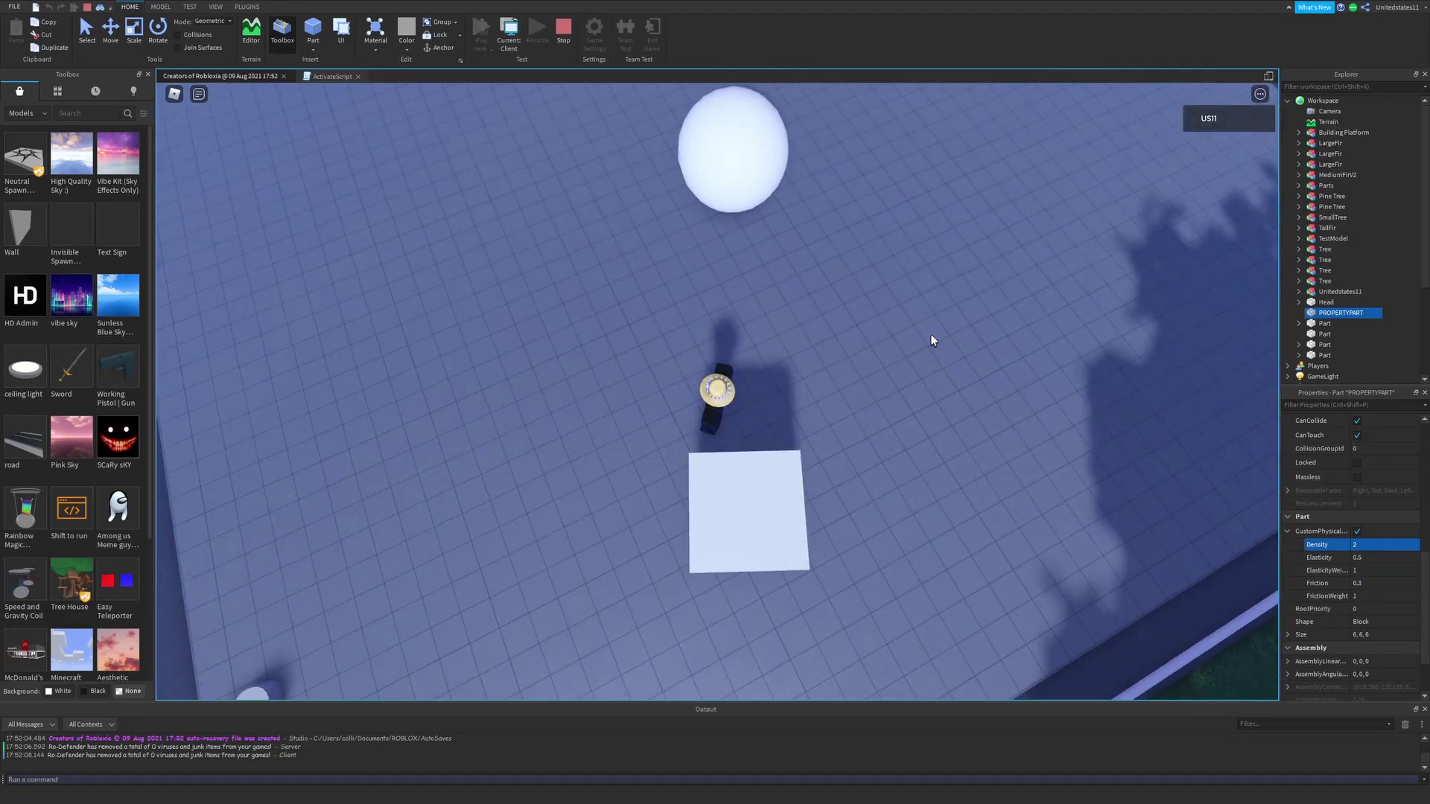
click(88, 48)
click(405, 248)
click(1141, 453)
right_drag(1138, 451, 1138, 451)
key(a)
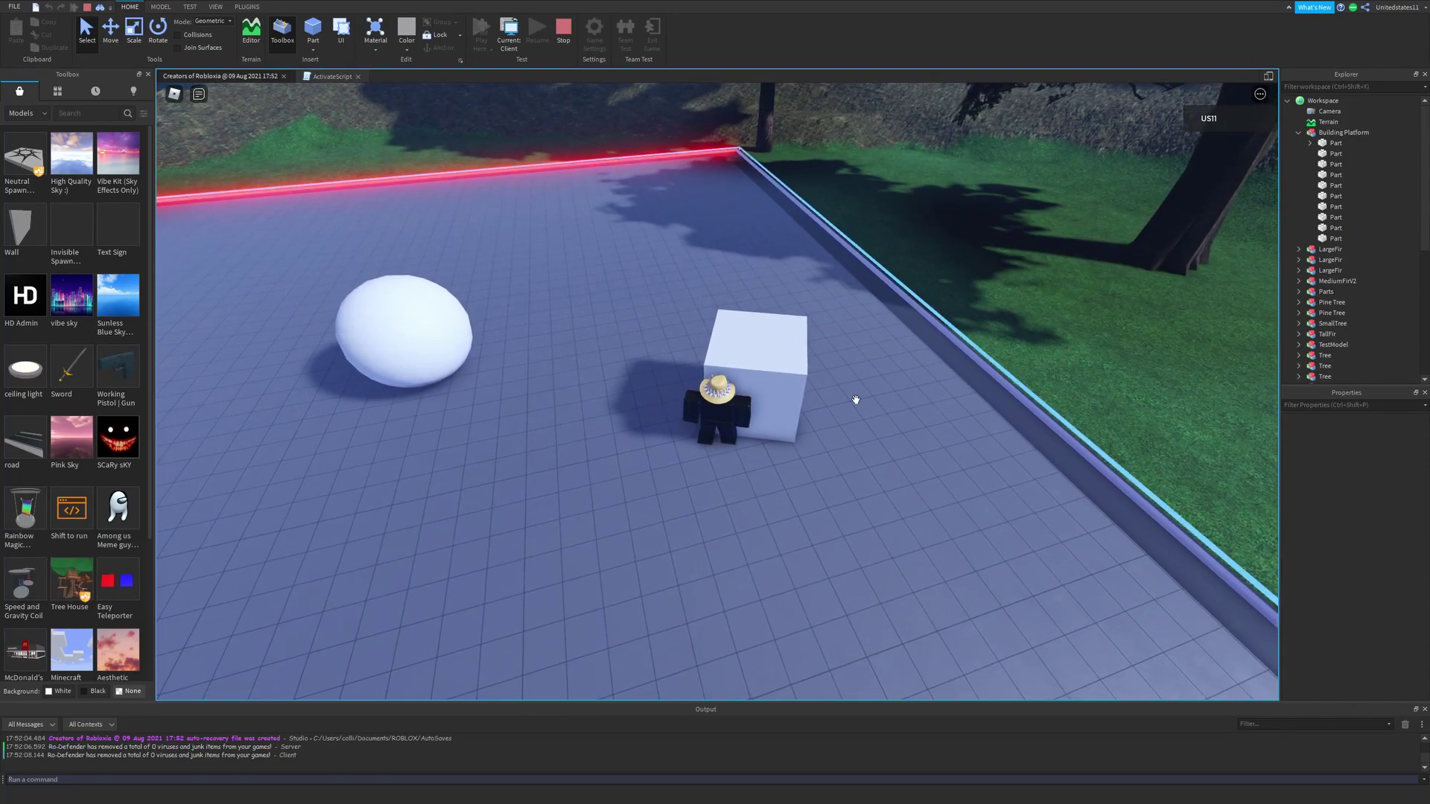
Select the cube and set its custom physical Density to 1
click(779, 364)
scroll(1347, 593, down, 6)
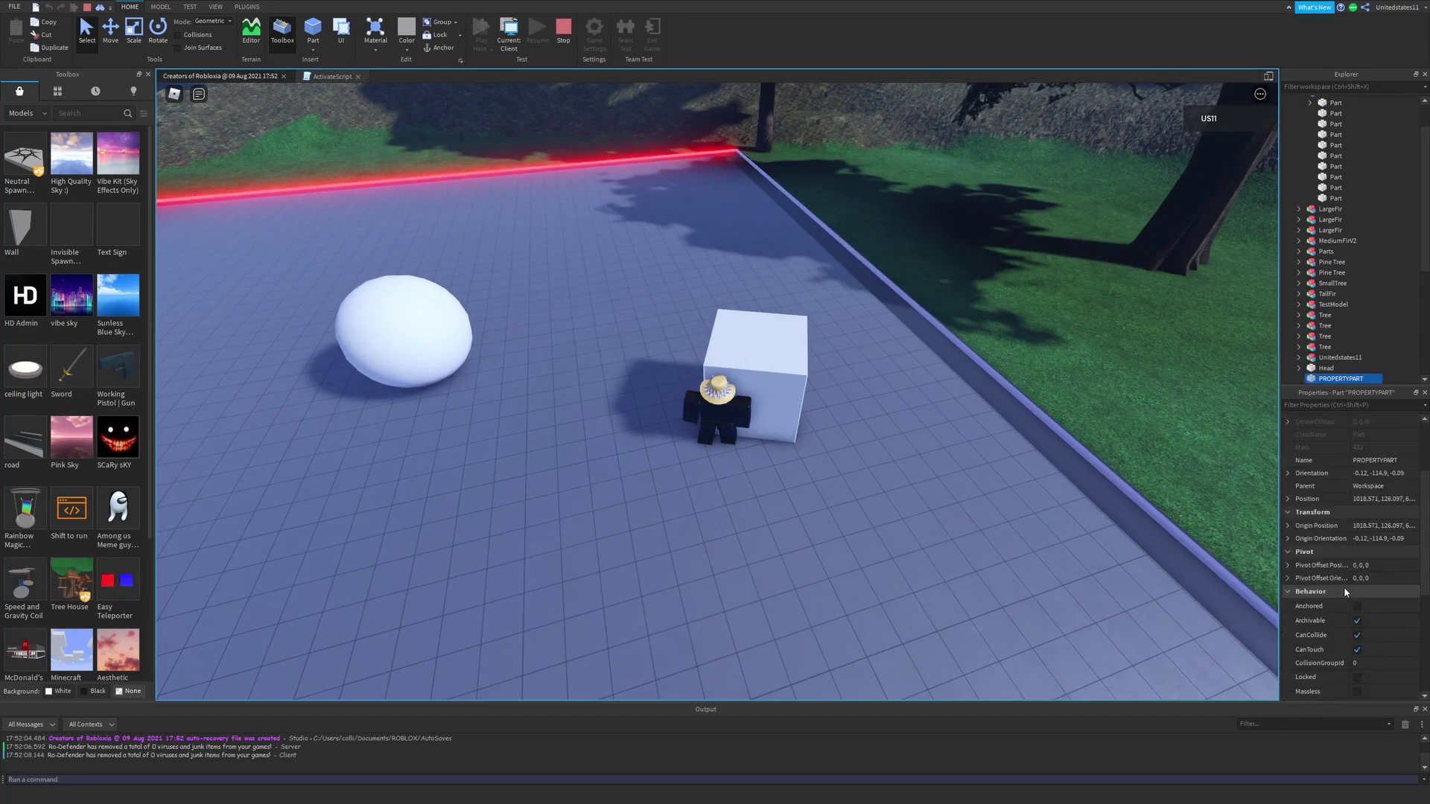
click(1288, 584)
click(1382, 598)
text(1)
key(Return)
Push the cube with the character to test the new density, and back away from it
right_drag(993, 377, 993, 377)
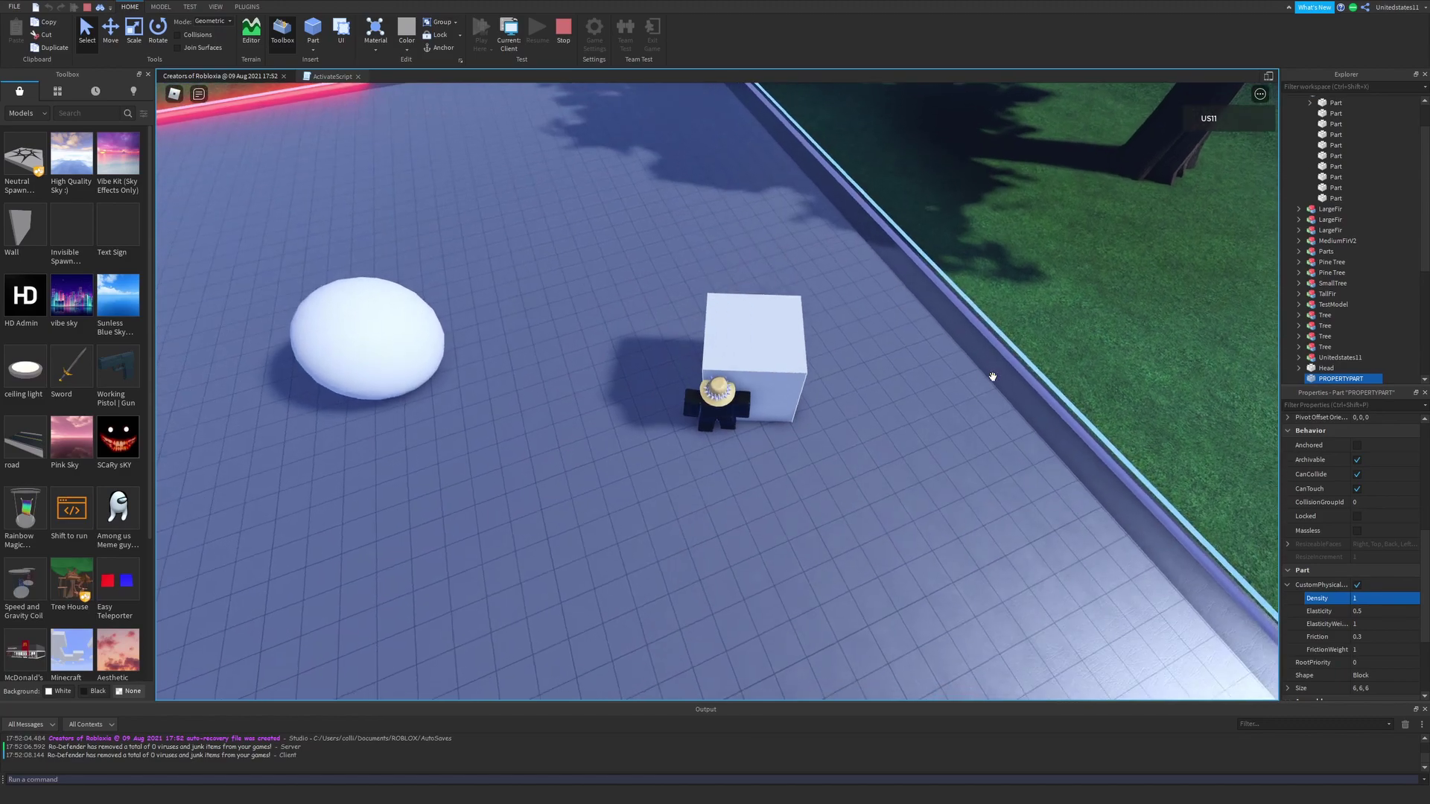
click(86, 32)
key(s)
key(d)
key(w)
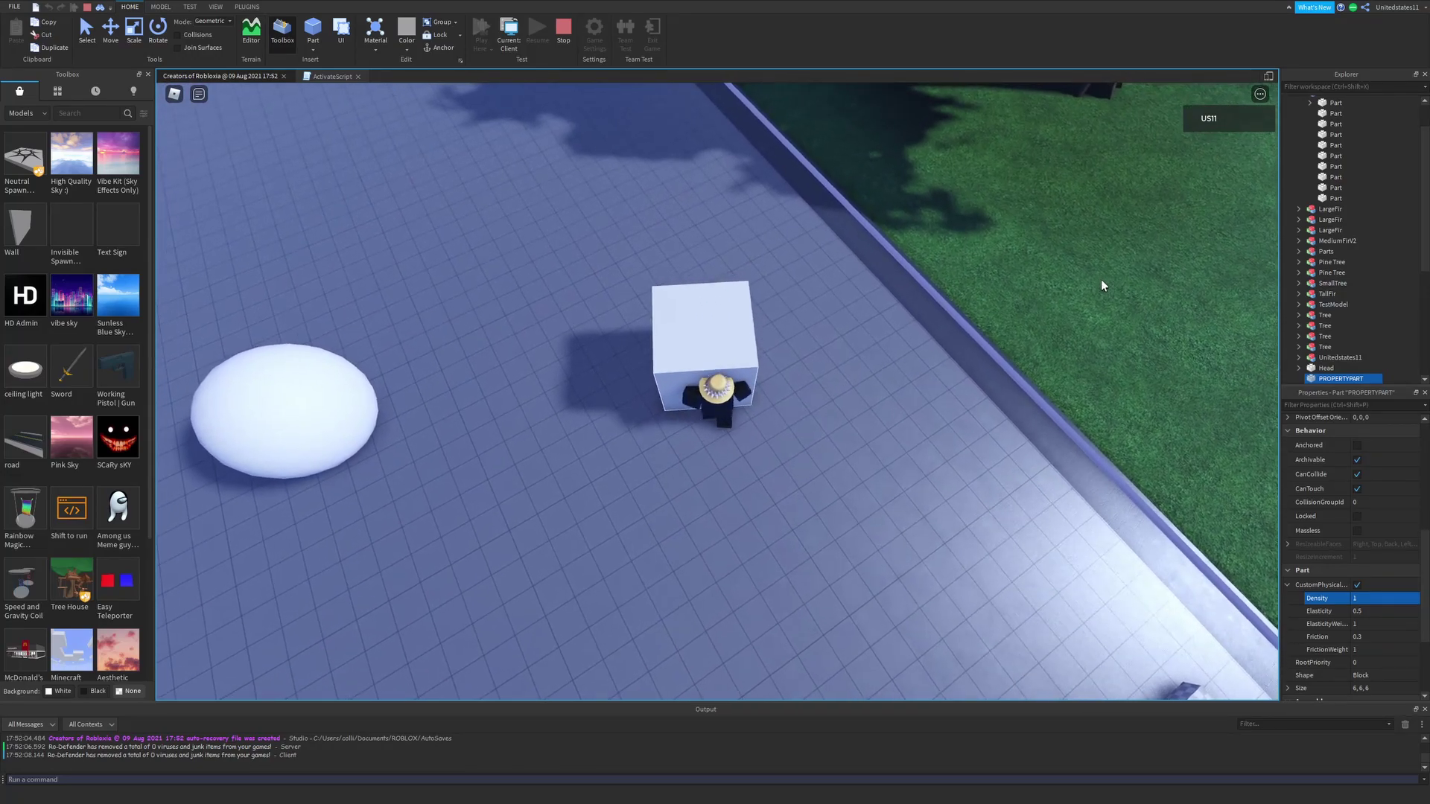
key(s)
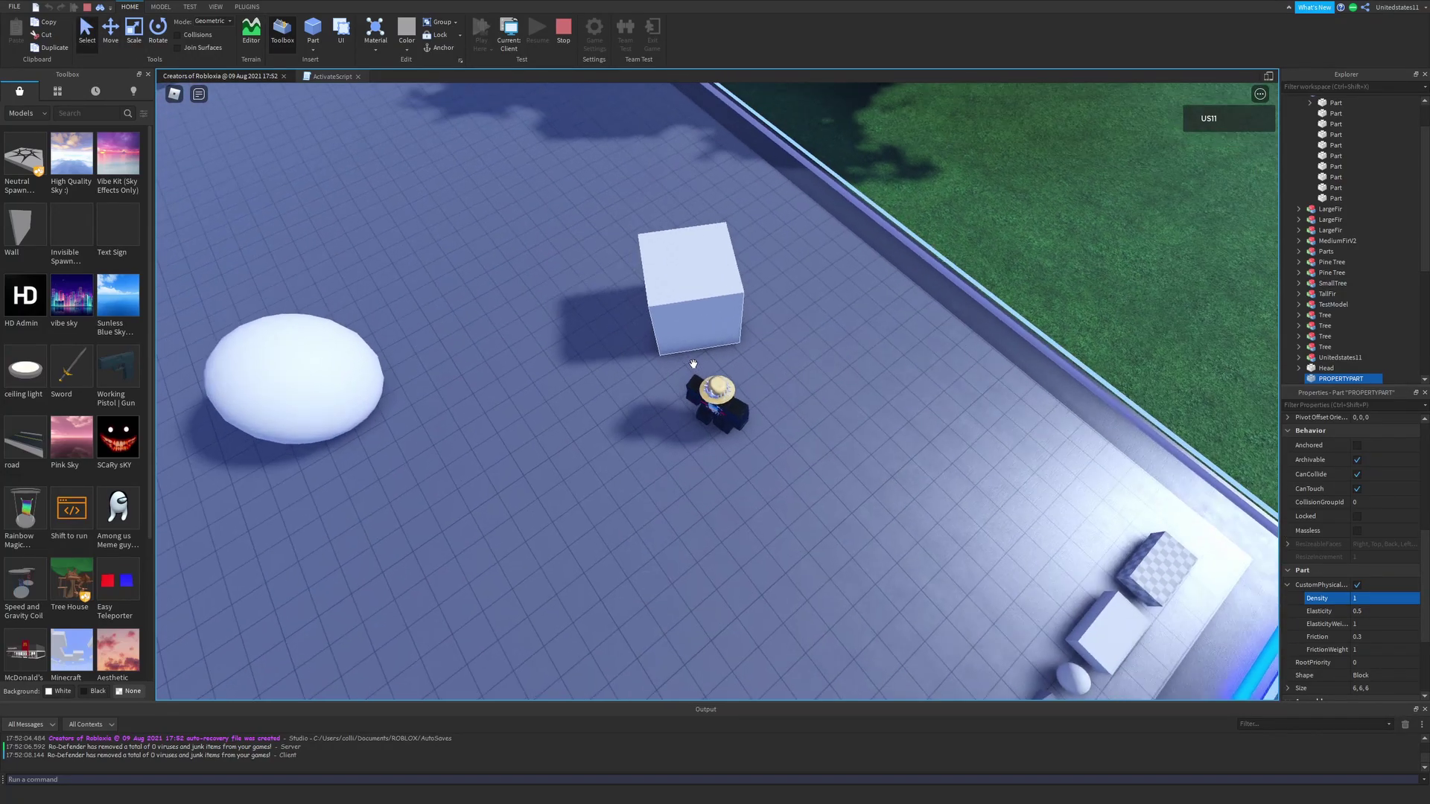
Select the UpperTorso inside the character's model and bring up its part properties
click(1300, 355)
click(1300, 358)
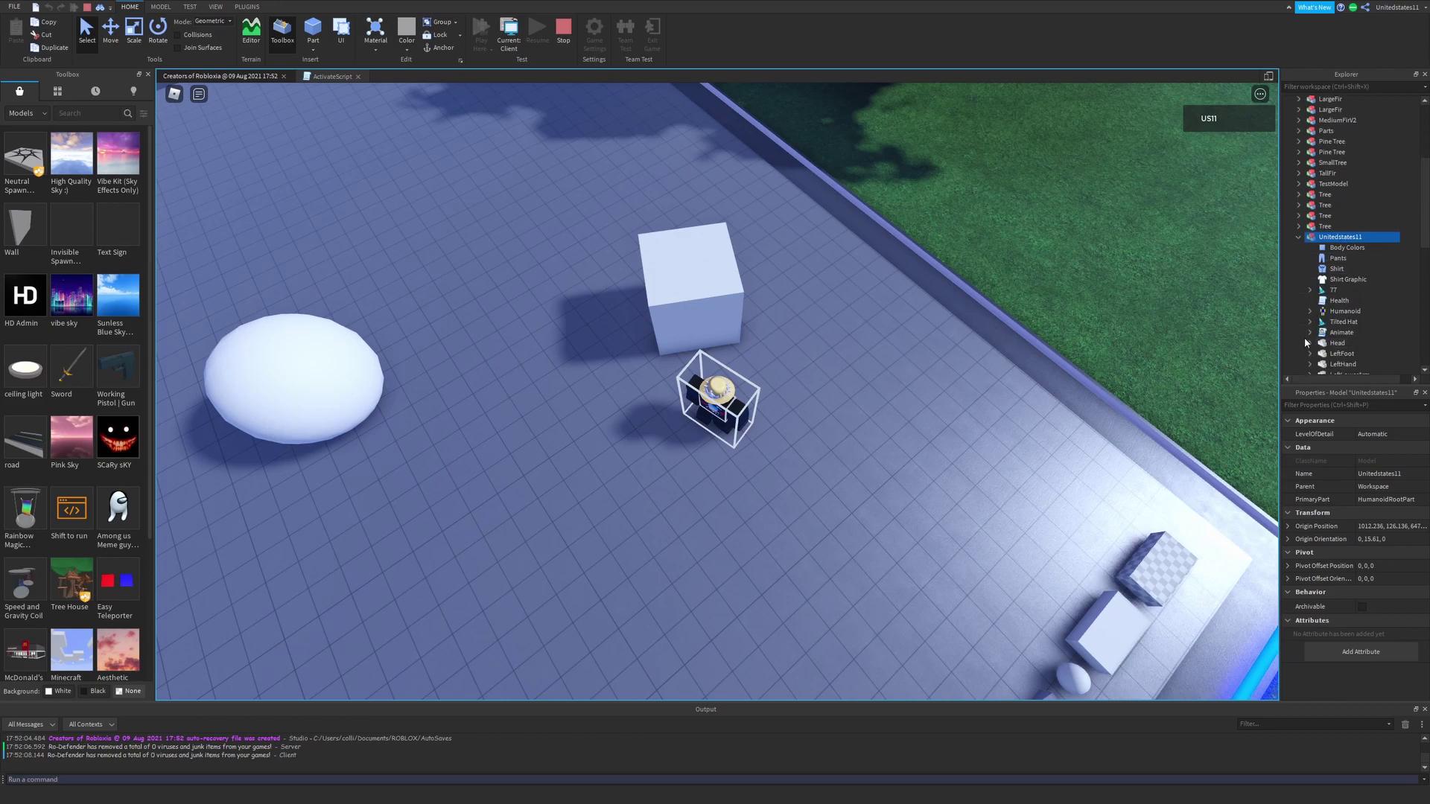
scroll(1320, 313, down, 5)
click(1323, 330)
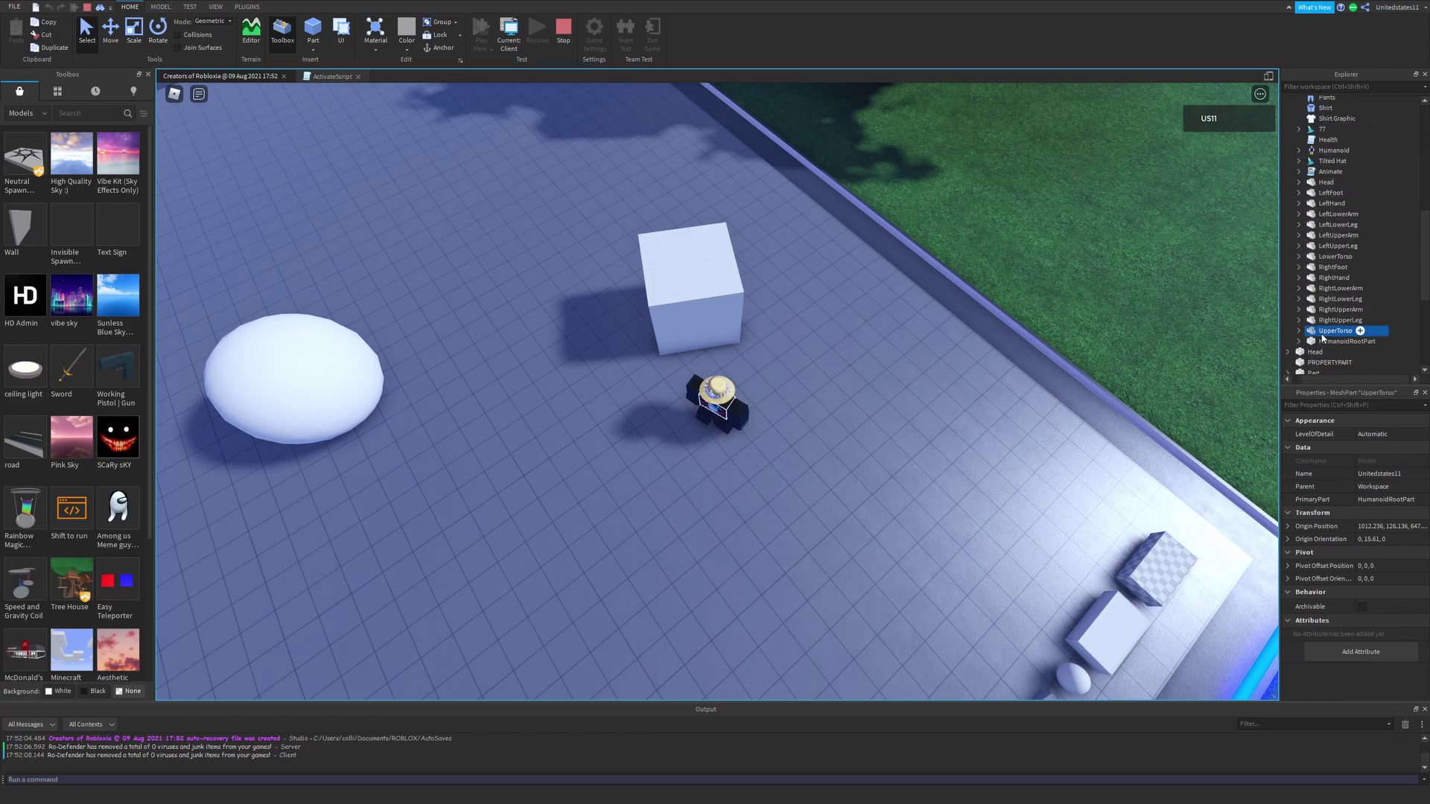
click(1300, 331)
scroll(1349, 557, down, 4)
scroll(1333, 555, down, 3)
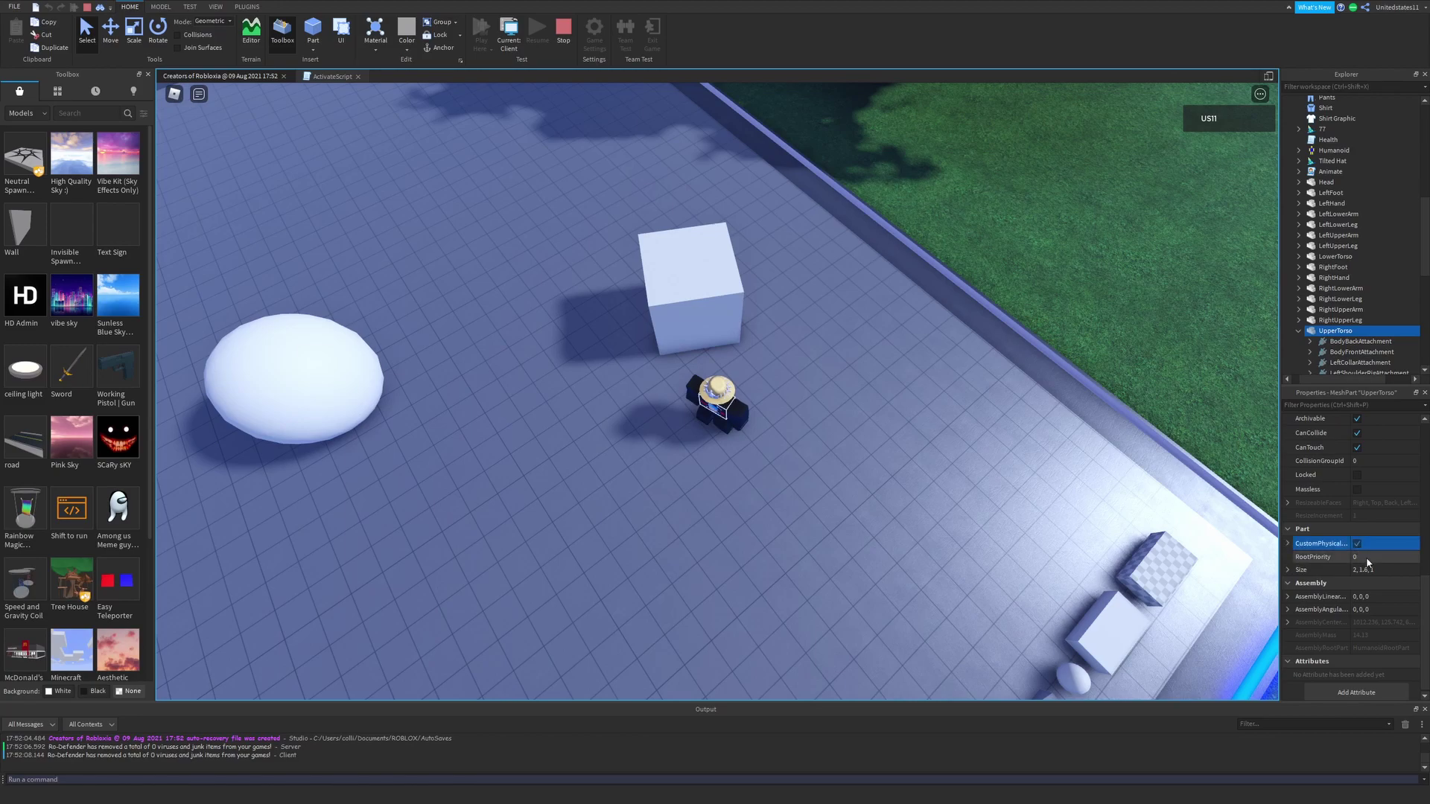
Expand the UpperTorso's custom physical properties, set Density to 10, and walk the character into the cube
click(1356, 544)
click(1373, 557)
text(10)
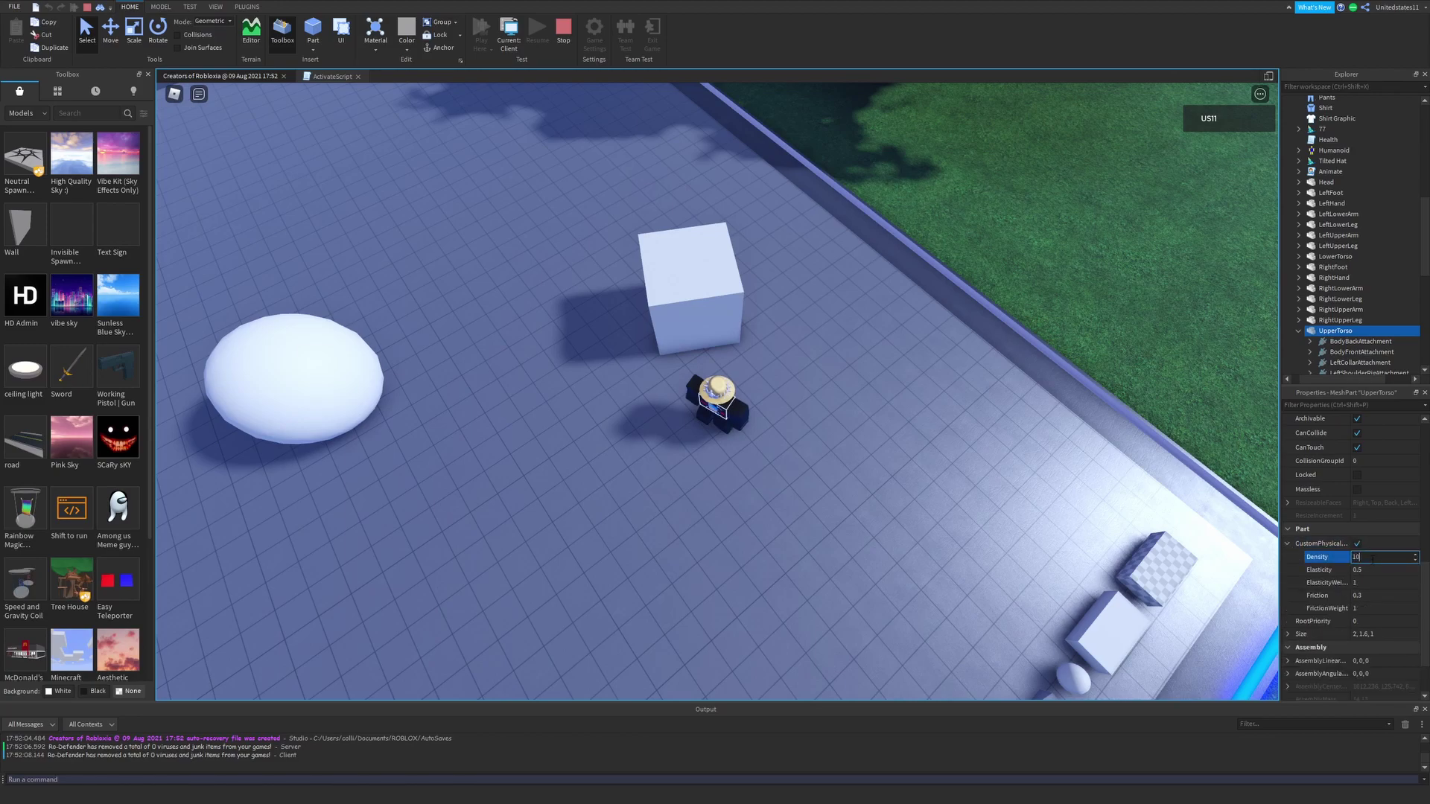
key(Return)
key(w)
right_drag(926, 389, 881, 377)
Set the UpperTorso's Density to 100 and walk the character toward the cube to test the push
click(1357, 557)
text(23)
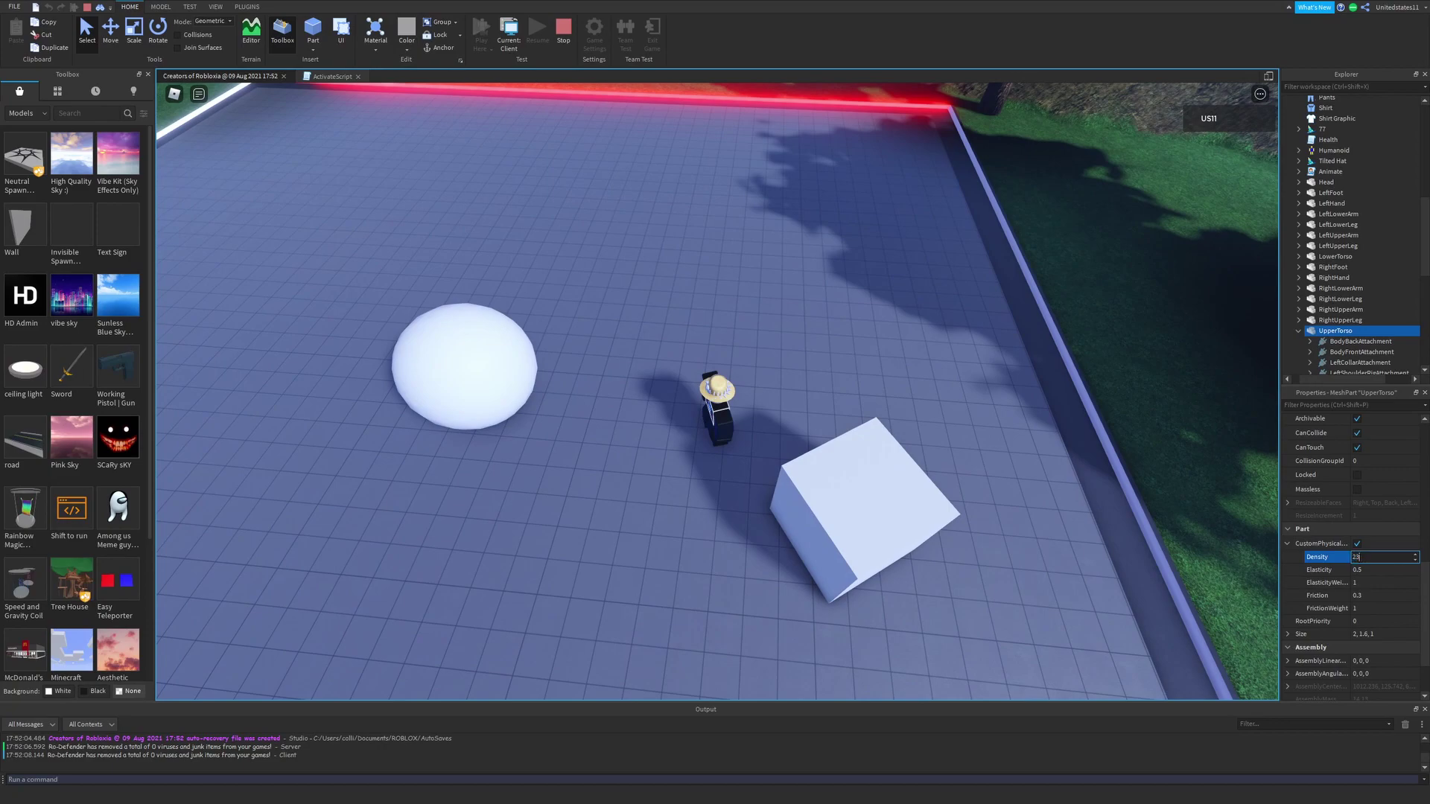
text(232)
key(Return)
right_drag(968, 447, 905, 442)
key(s)
key(d)
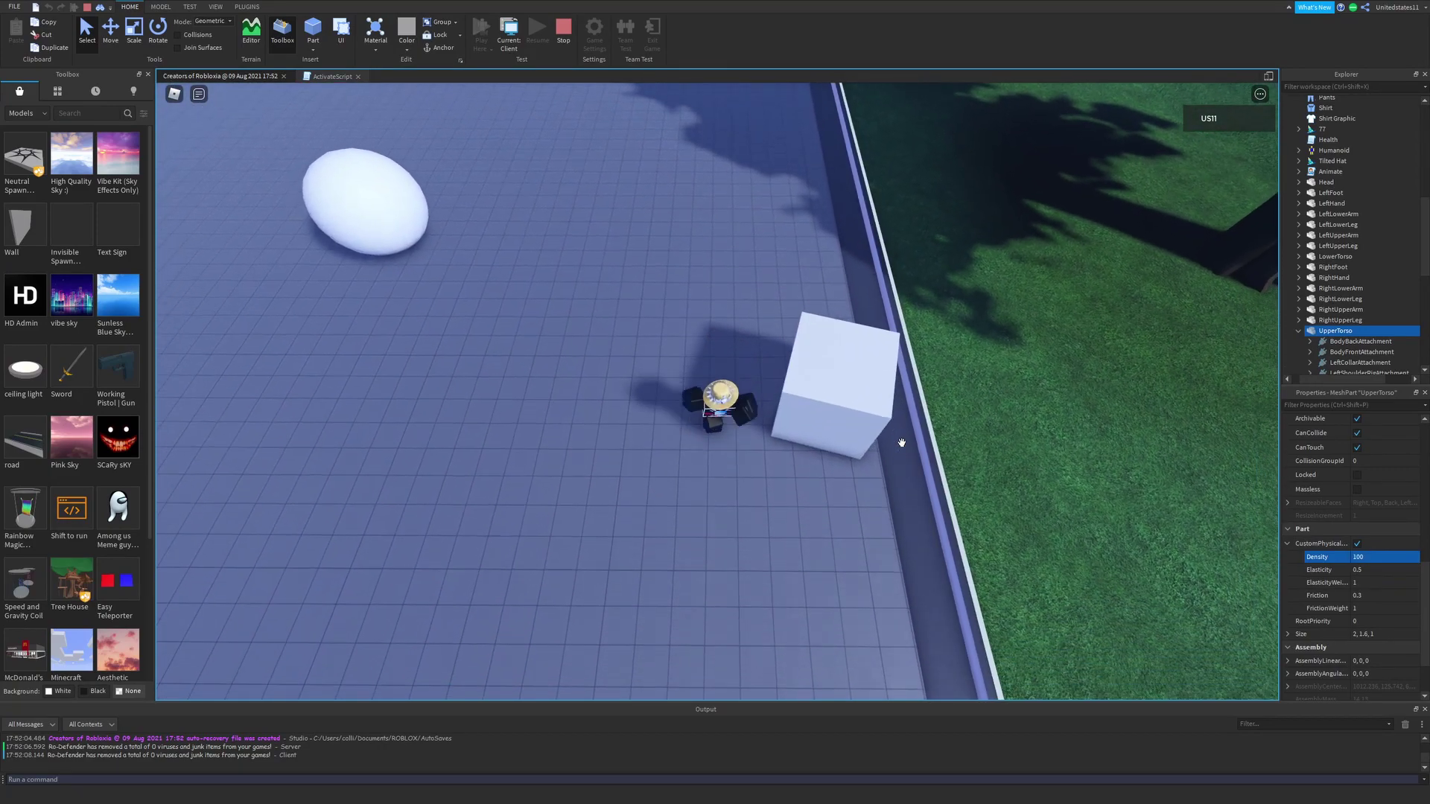
Select the cube, set its Density to .01, and push it with the character
click(797, 314)
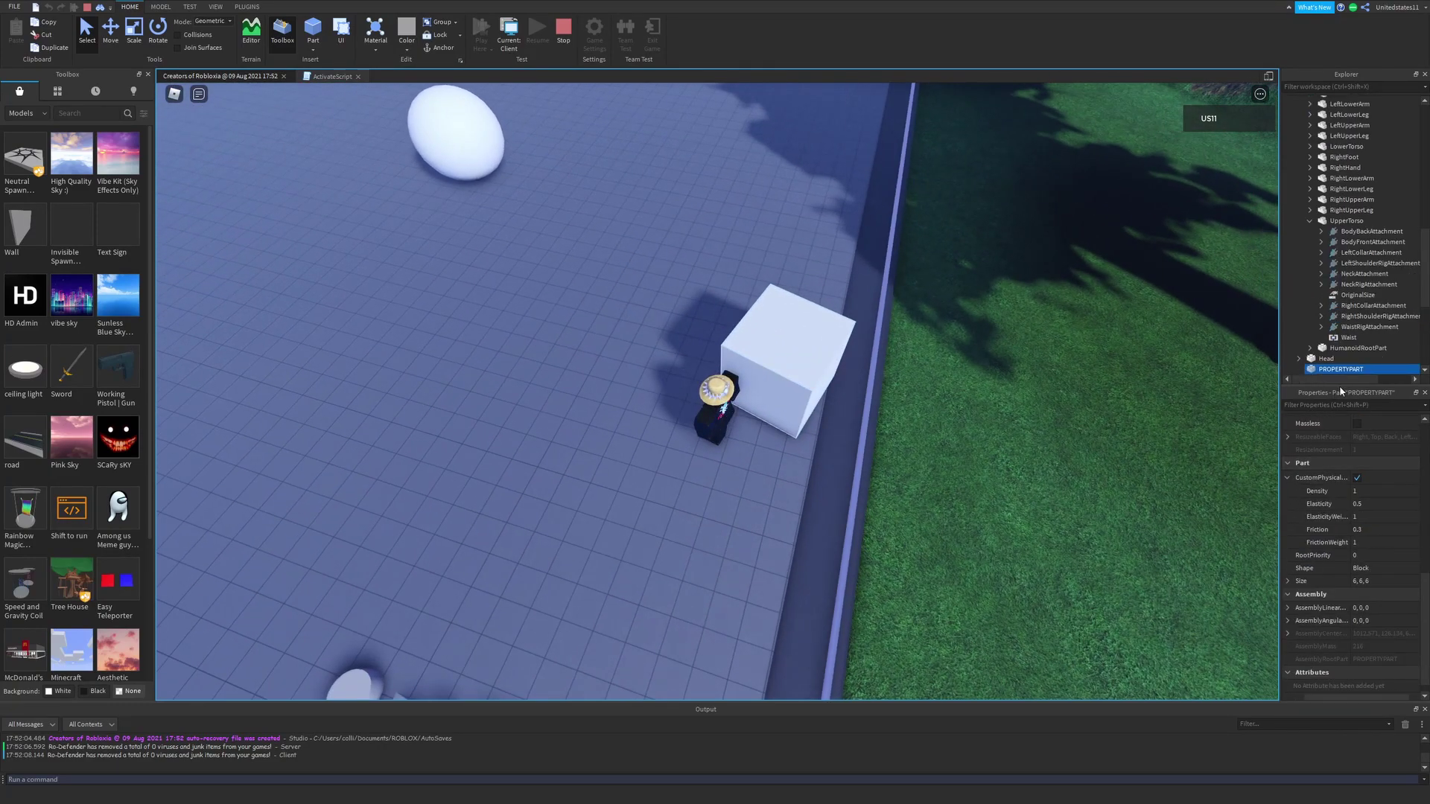
key(w)
right_drag(905, 411, 927, 441)
click(1384, 491)
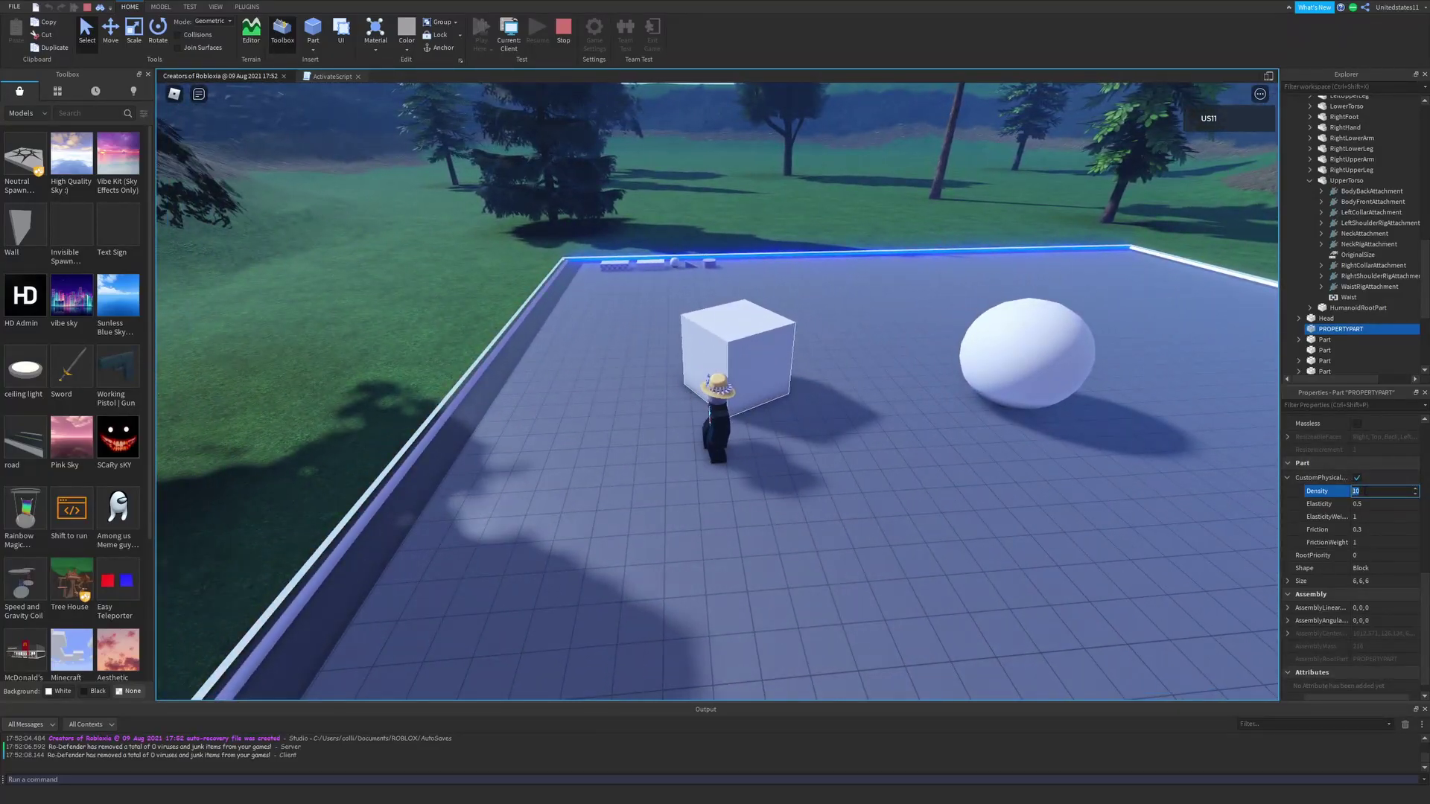
text(.01)
key(Return)
key(w)
mouse_move(925, 389)
right_down()
mouse_move(973, 402)
mouse_move(938, 391)
right_up()
Set the cube's Density to 100
click(1375, 492)
text(100)
key(Return)
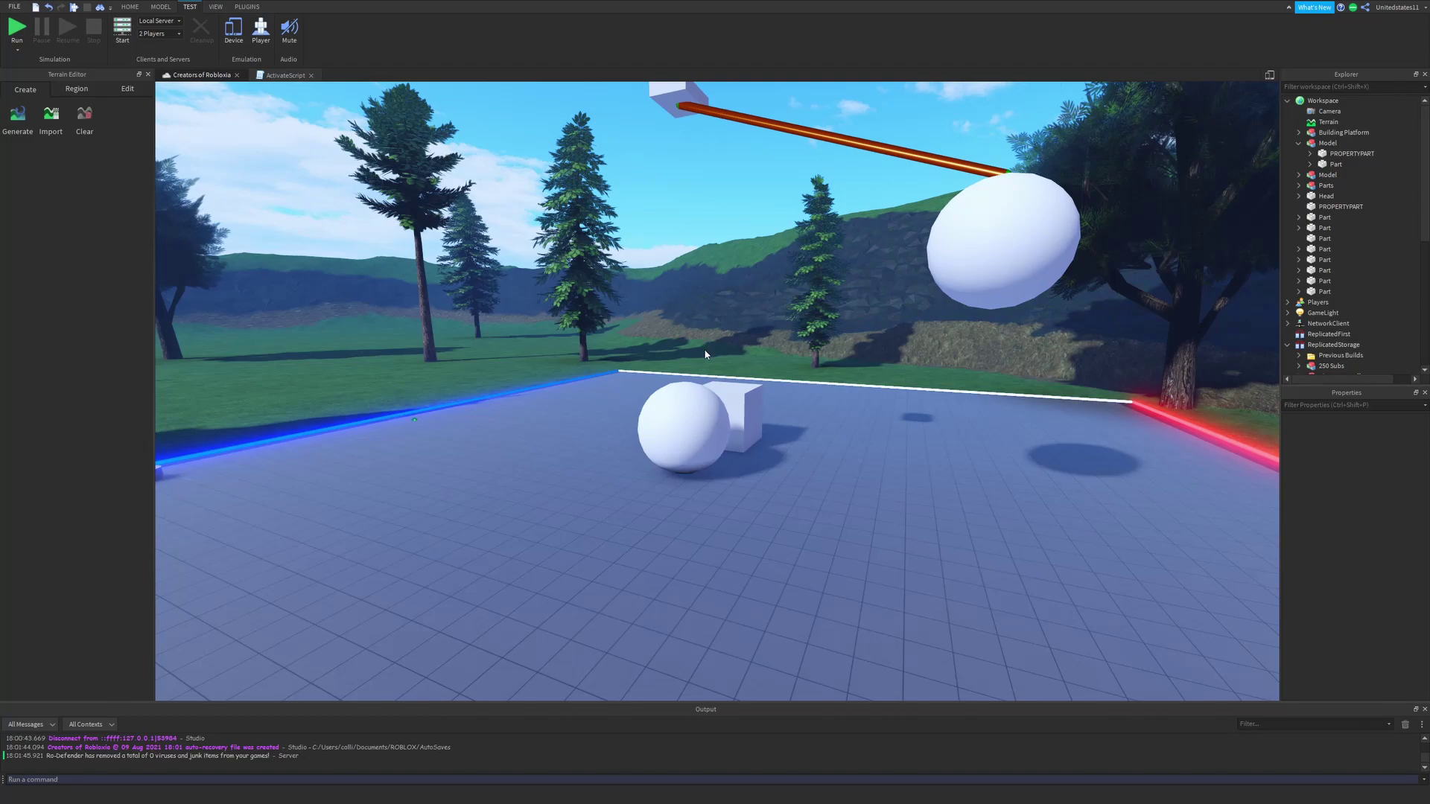
Select the ball hanging from the rope and set its custom physical Density to 1
click(1016, 224)
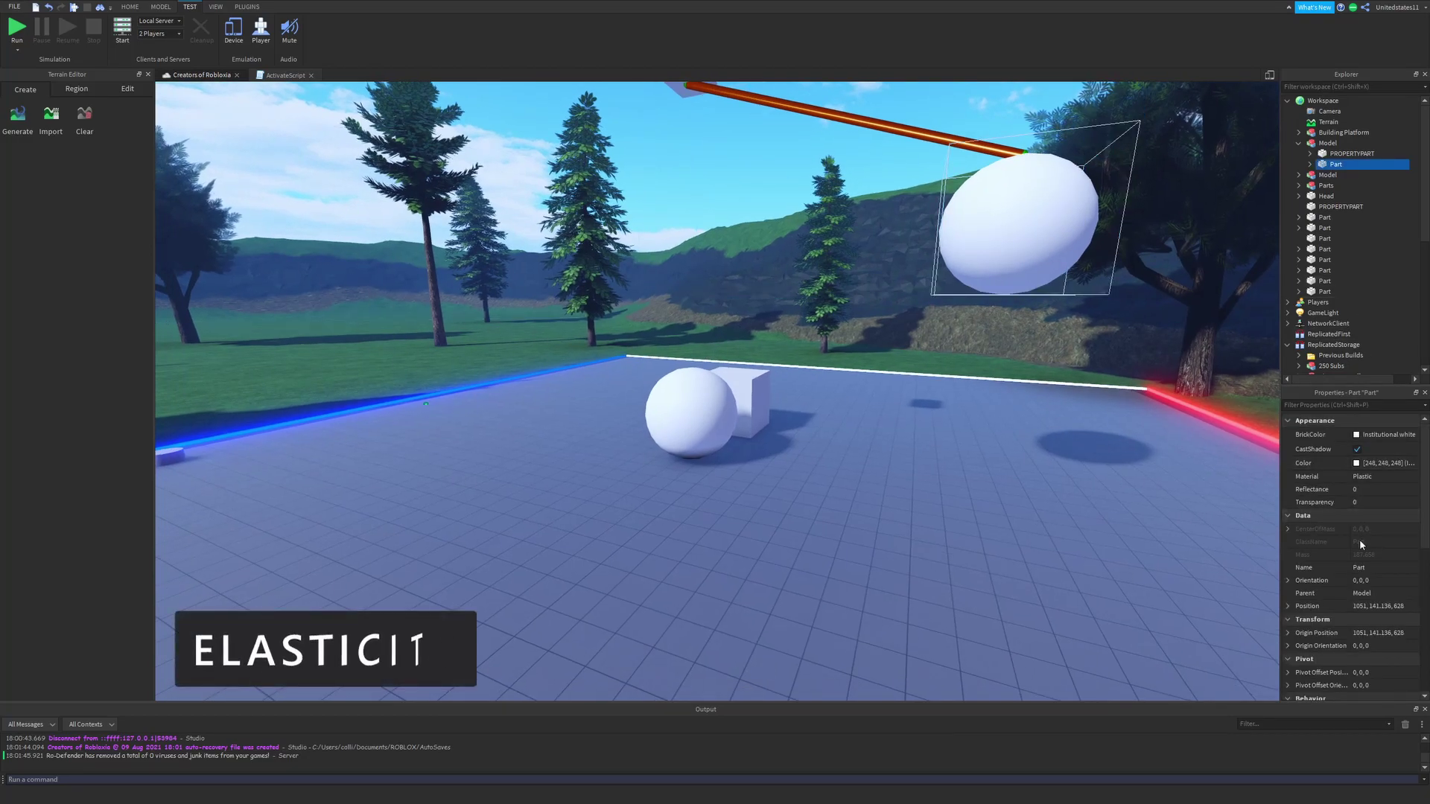
scroll(1360, 545, down, 10)
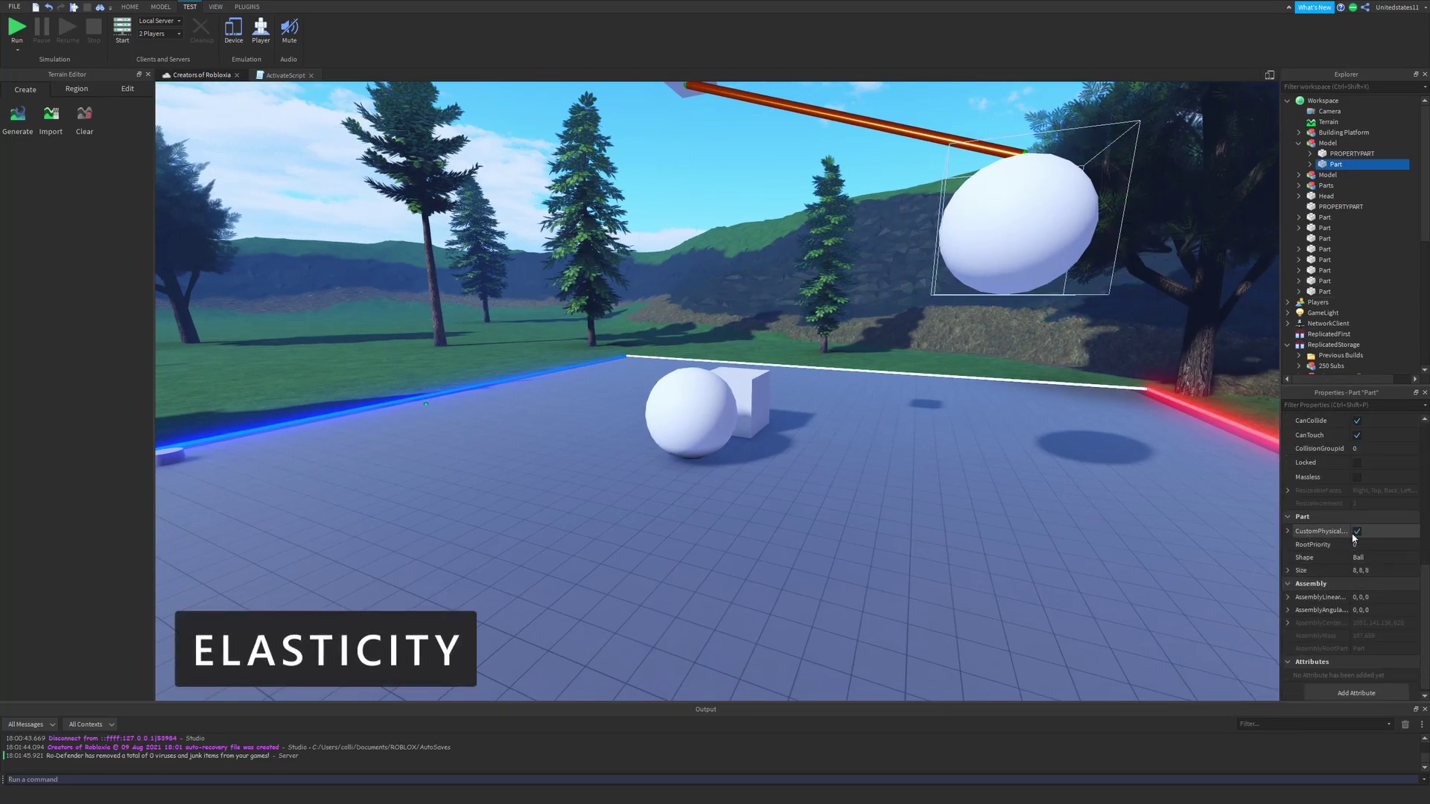
click(1287, 531)
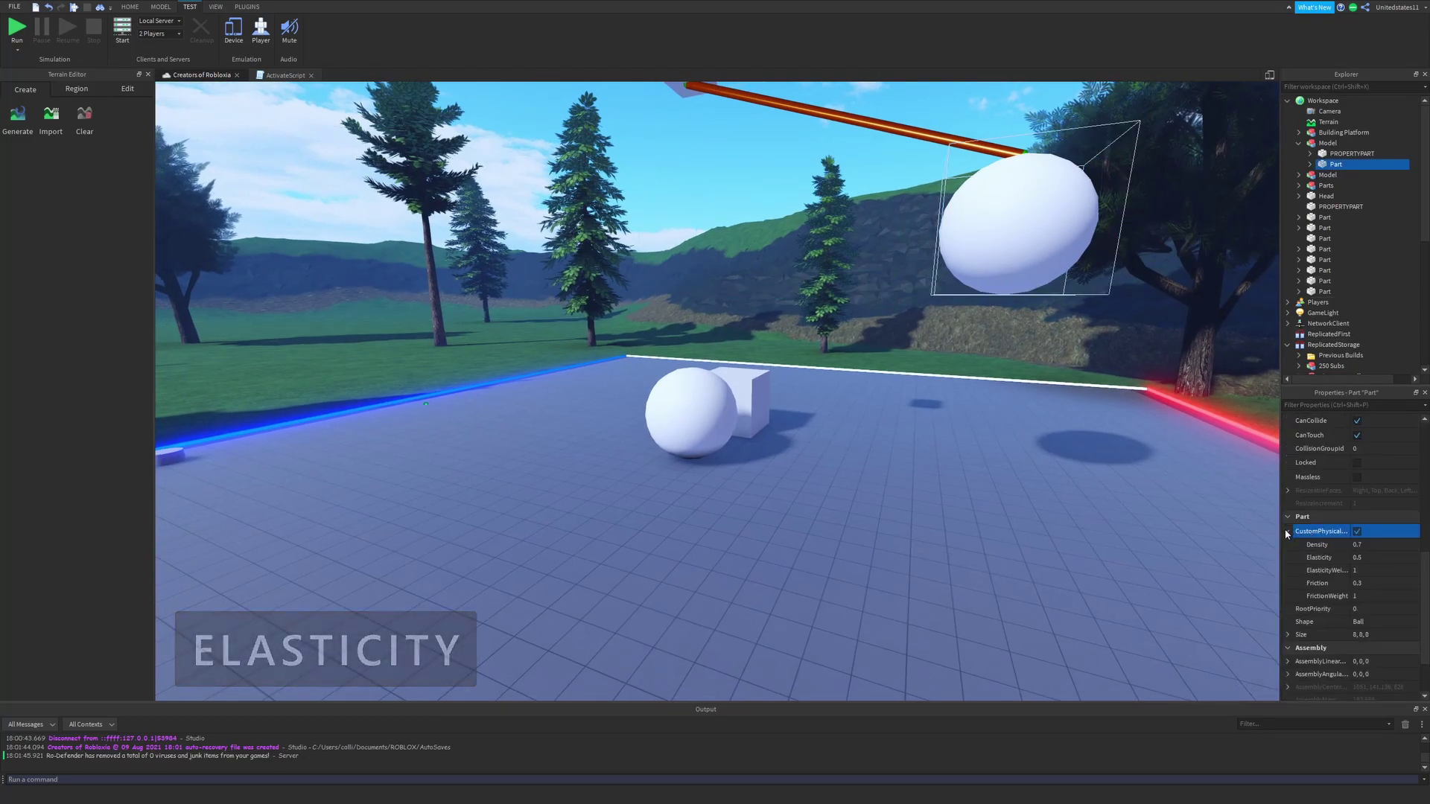
click(1383, 549)
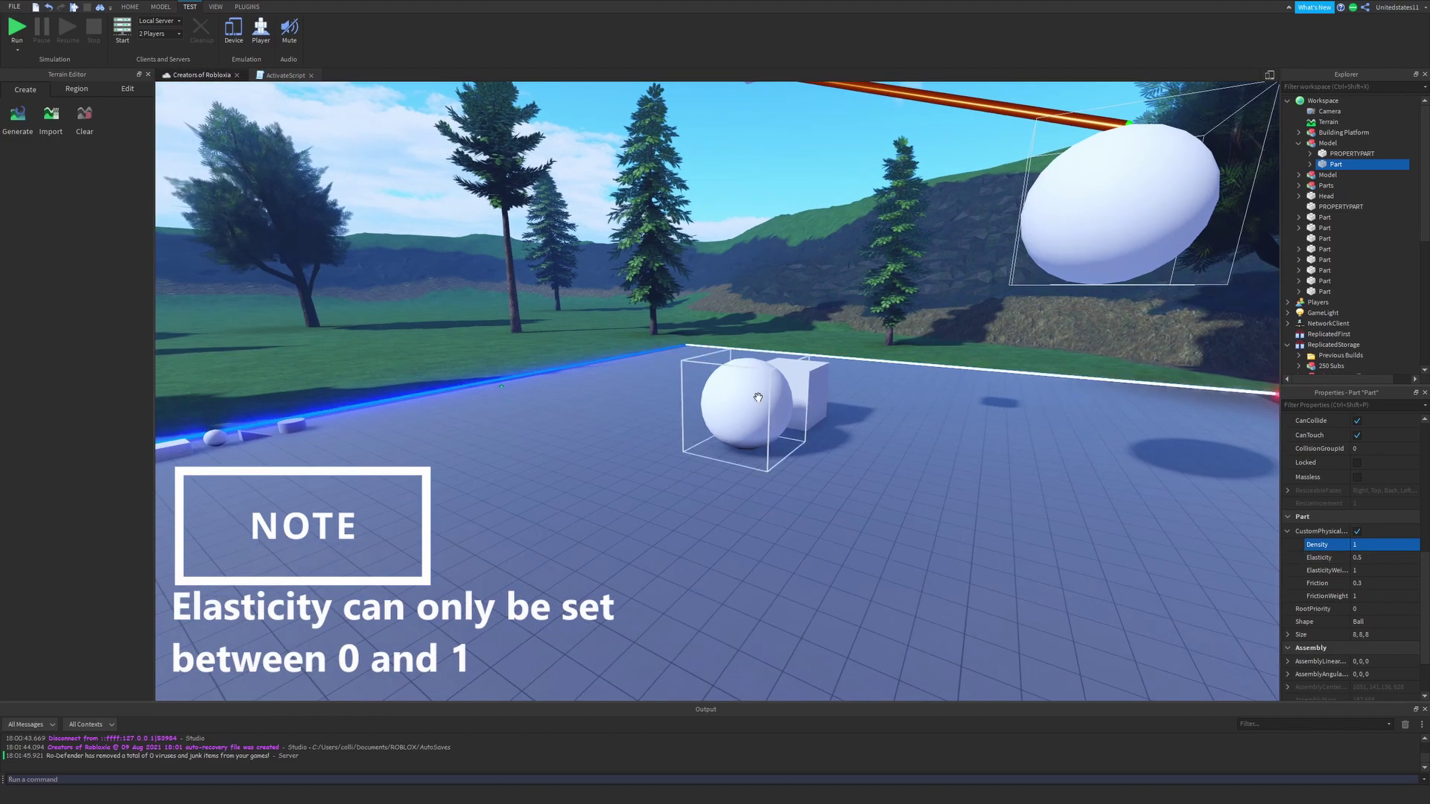
Select the ball resting on the floor and set its Elasticity to 0 and ElasticityWeight to 100
click(744, 406)
click(1372, 571)
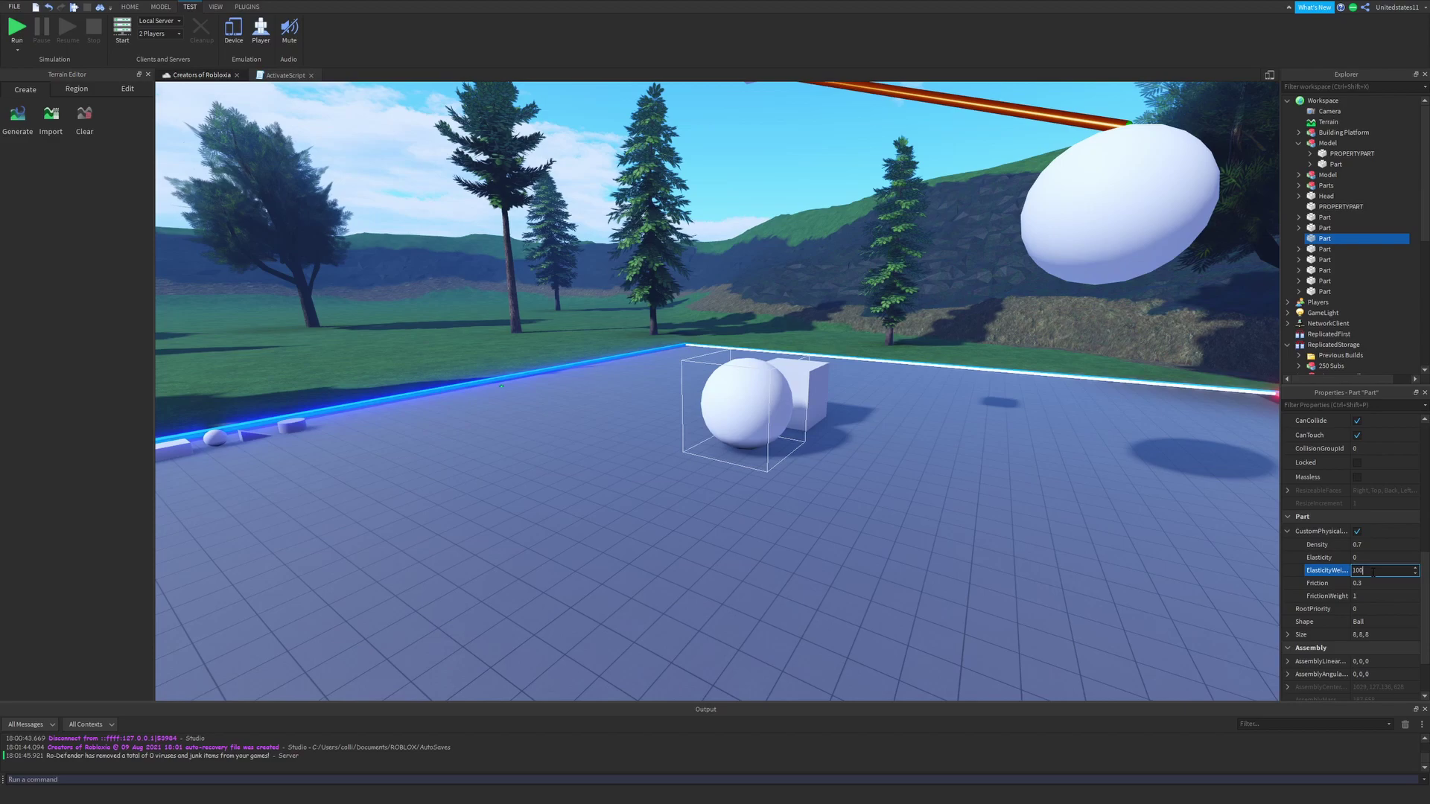
Run the simulation to watch the hanging ball strike the zero-elasticity floor ball, and stop it
middle_drag(895, 442, 735, 331)
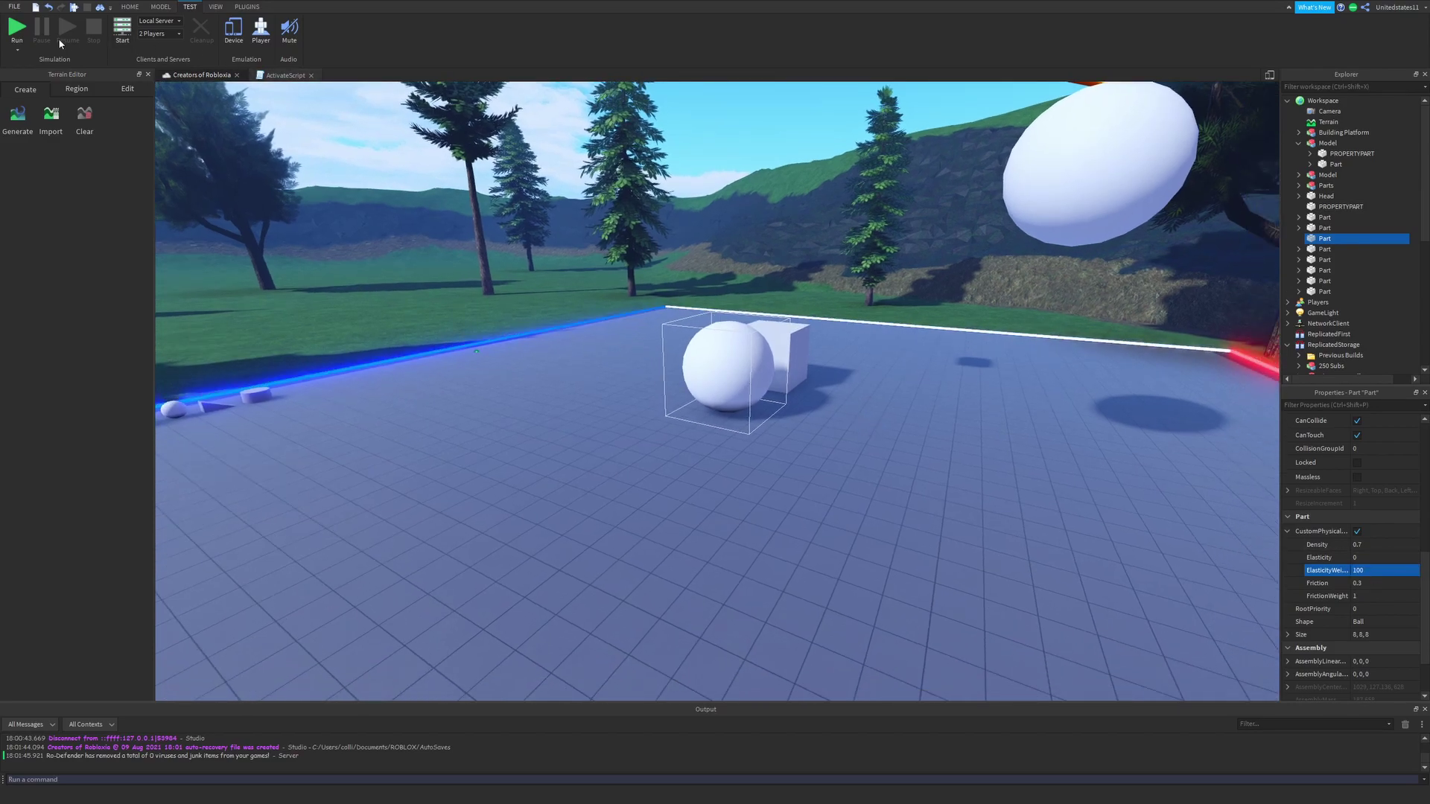
key(F8)
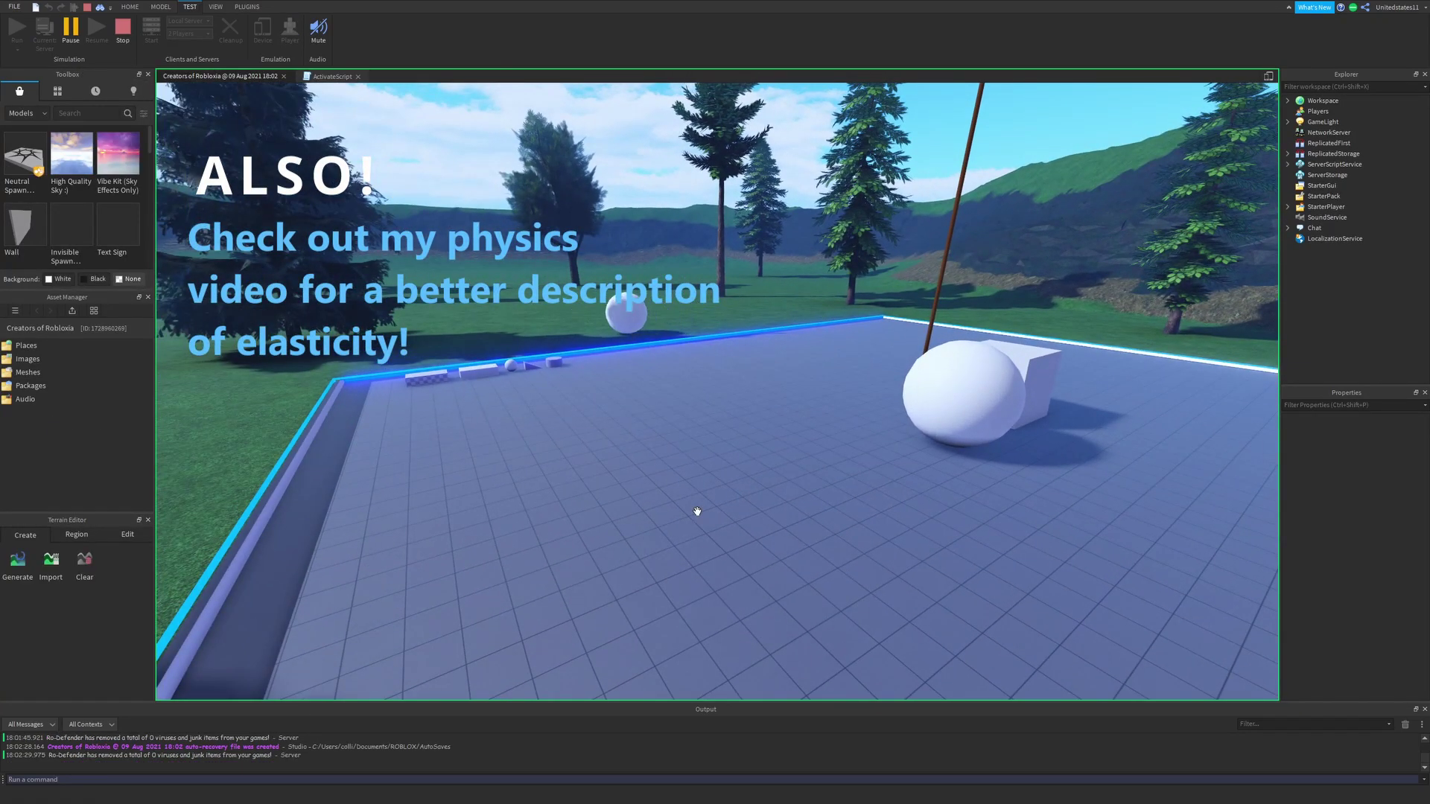
right_drag(697, 512, 695, 511)
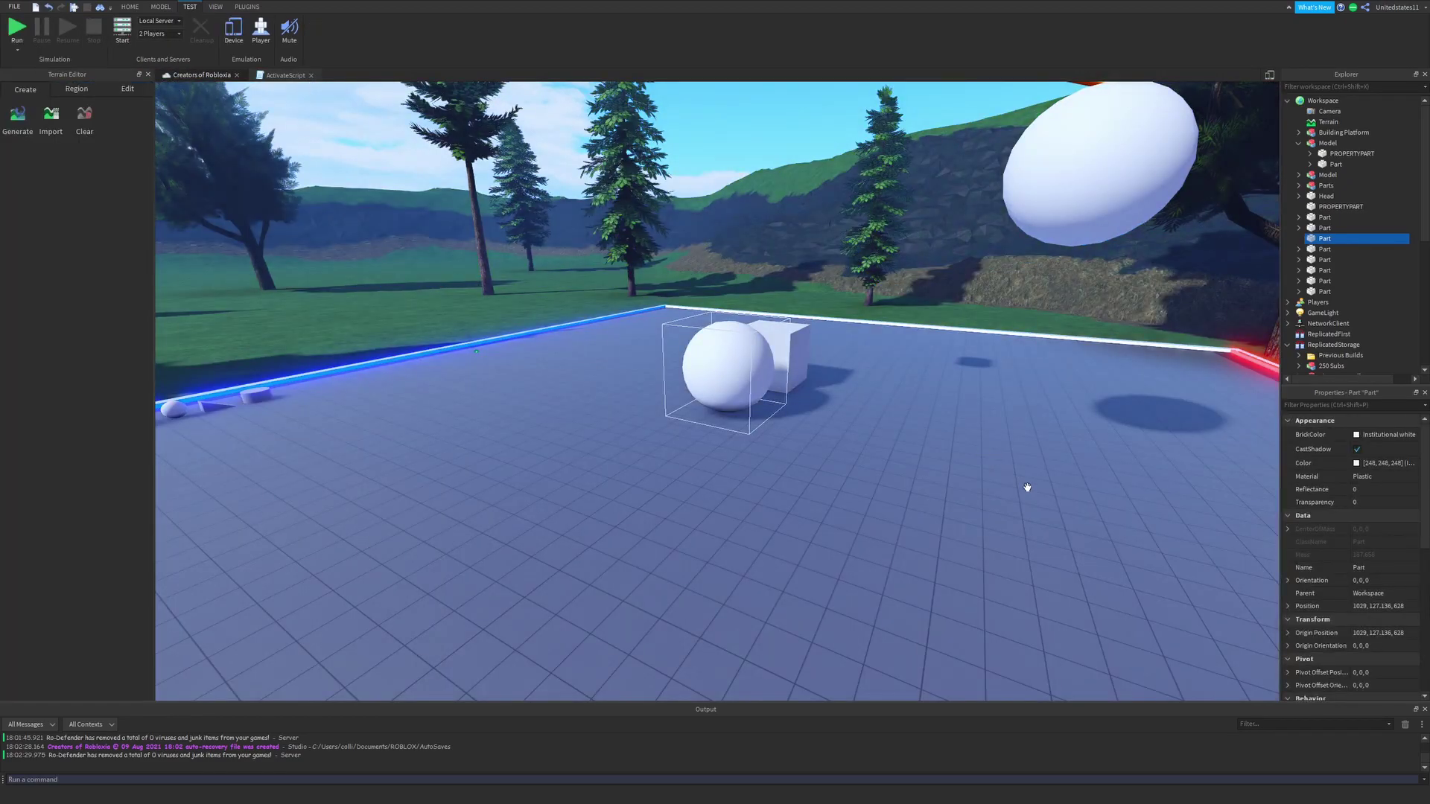
Set the floor ball's Elasticity to 1 in its custom physical properties
right_drag(1042, 487, 1041, 487)
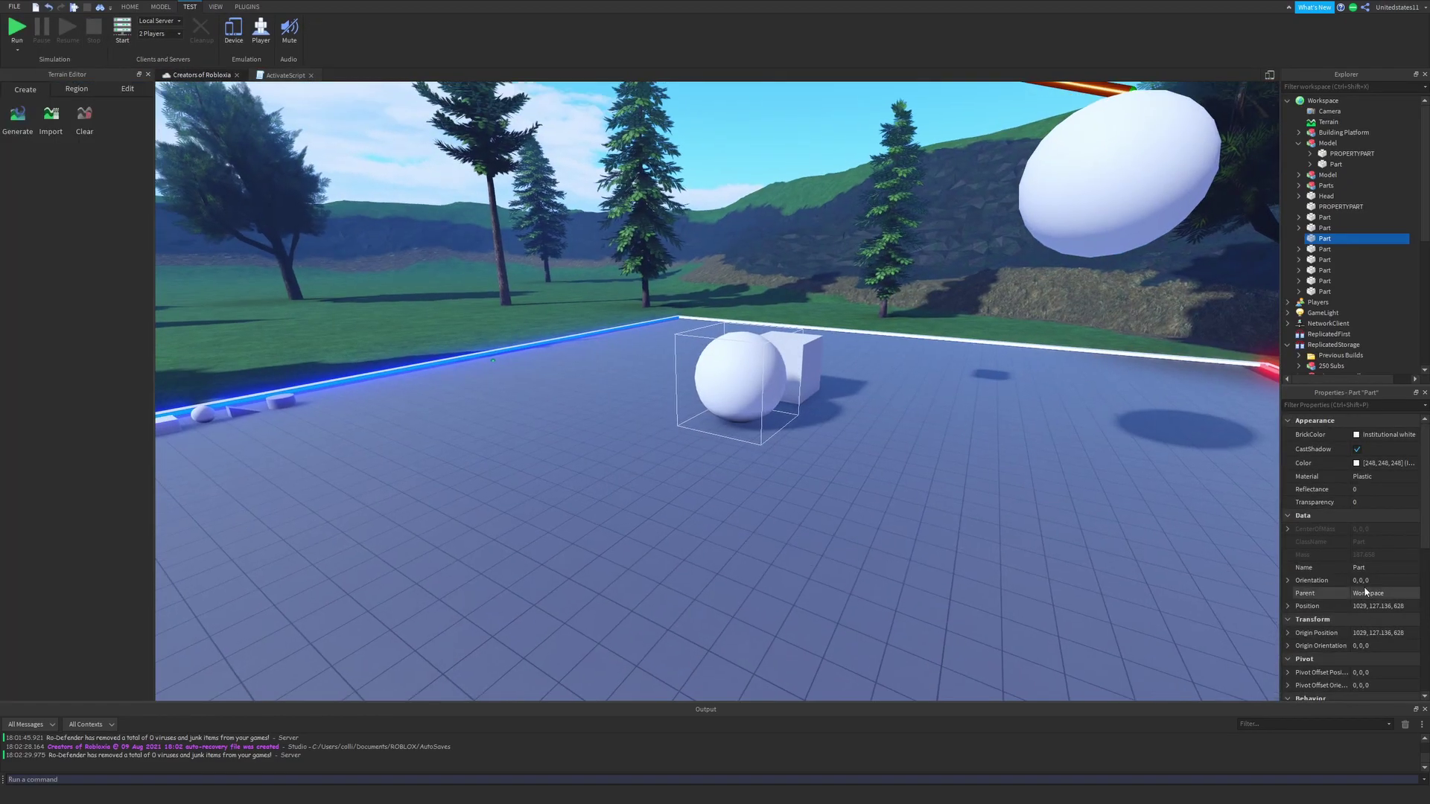
scroll(1368, 587, down, 6)
click(1285, 585)
scroll(1374, 590, down, 1)
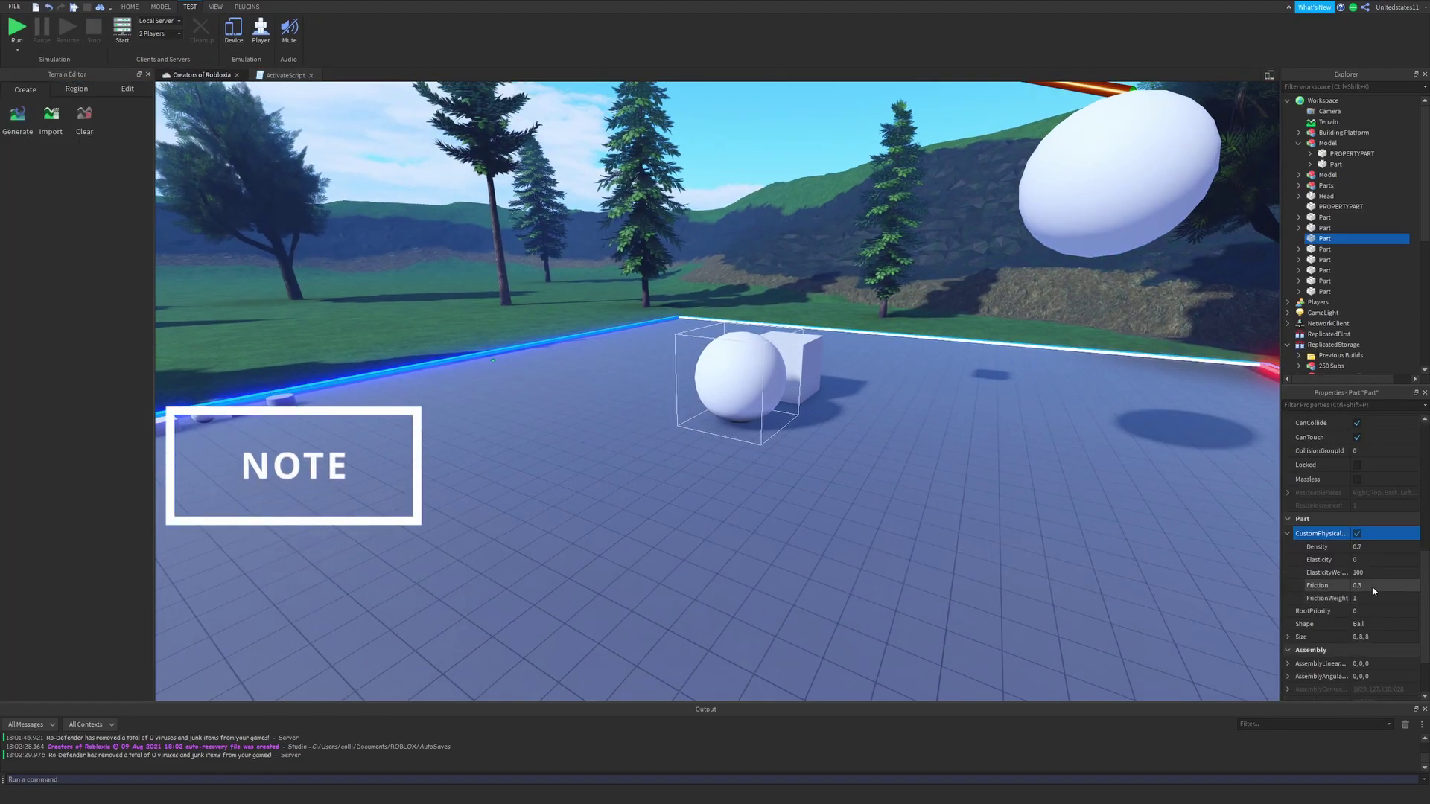
click(1379, 560)
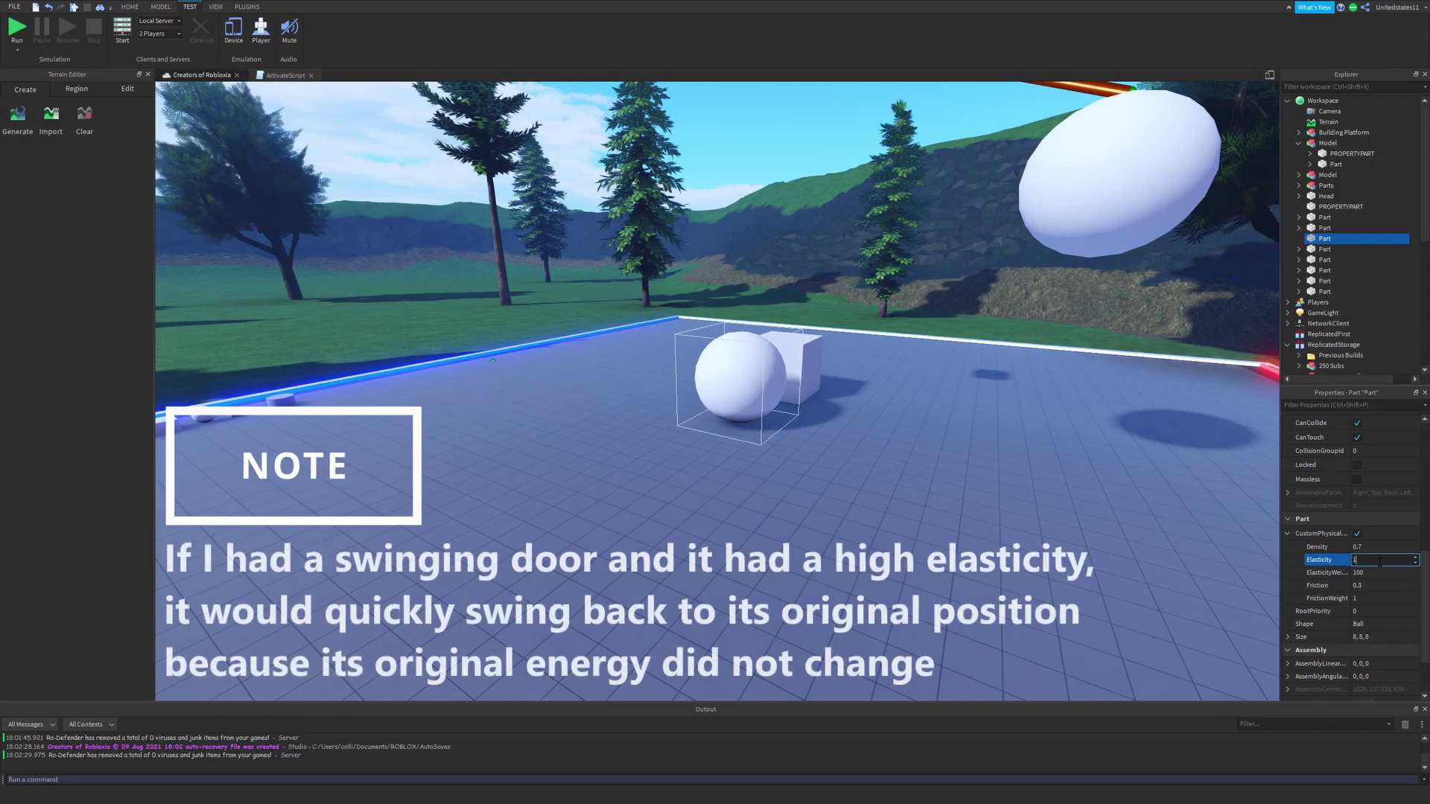
text(1)
key(Return)
Run the simulation to watch the collision with the fully elastic floor ball, and stop it
right_drag(857, 414, 84, 119)
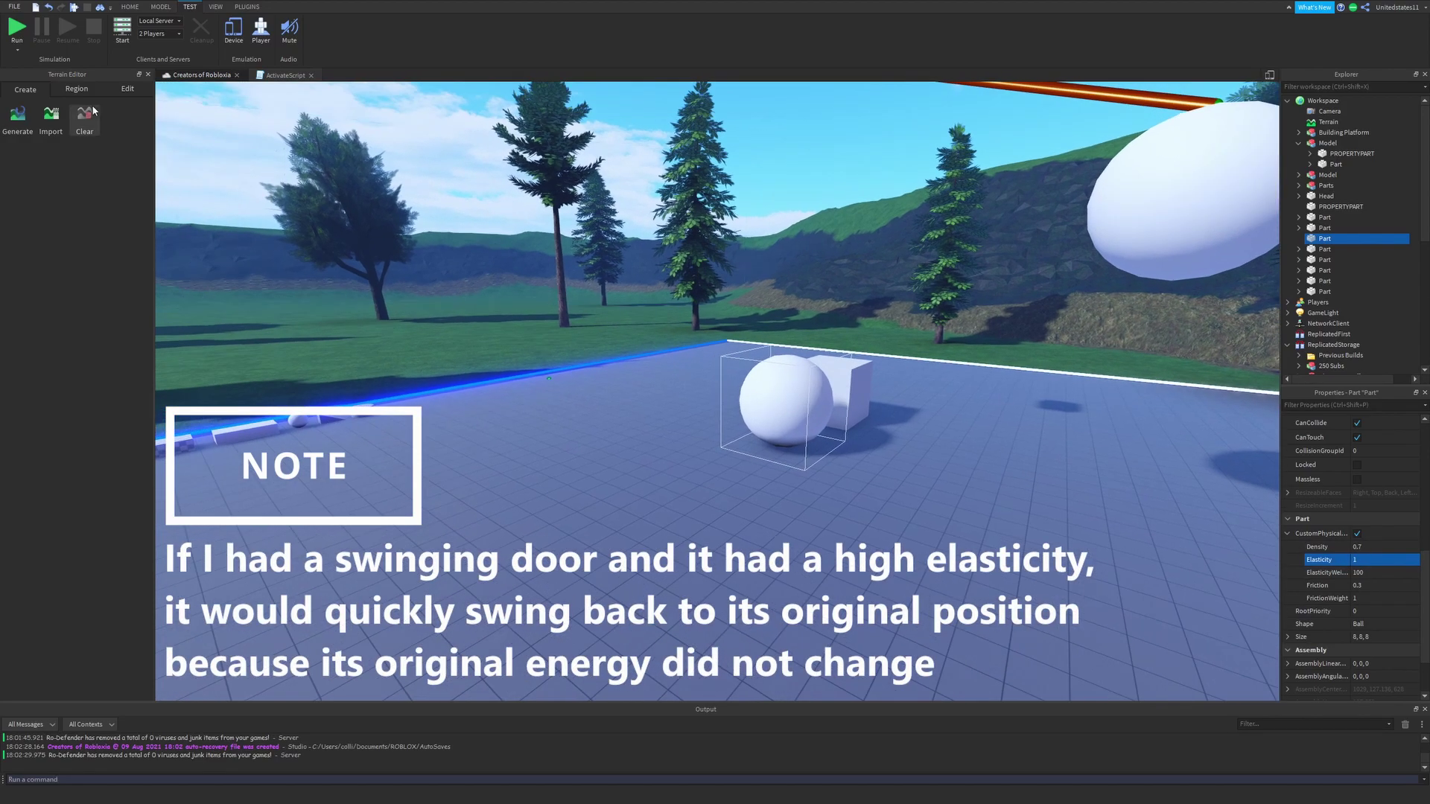
key(s)
click(10, 29)
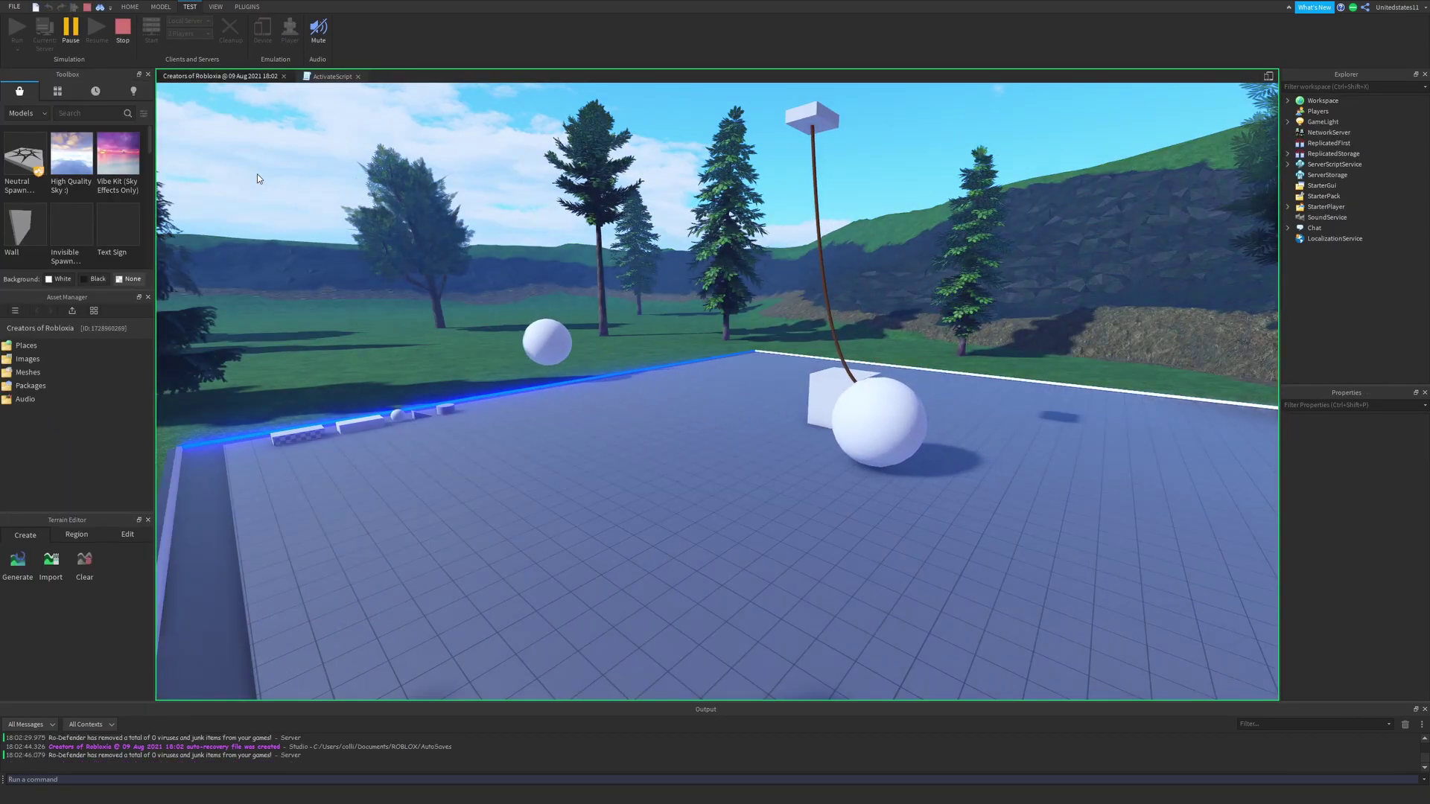
right_drag(258, 174, 283, 191)
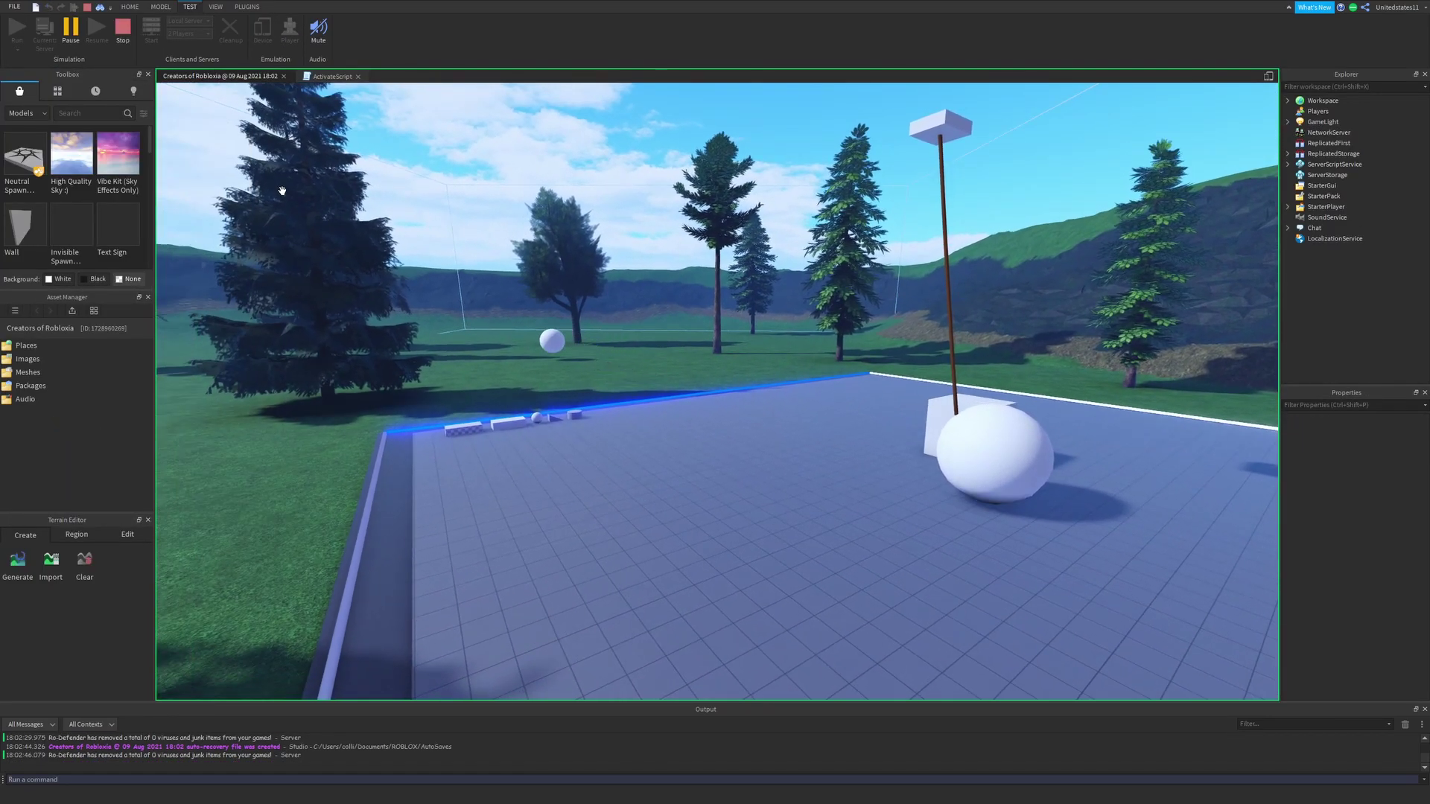
click(120, 30)
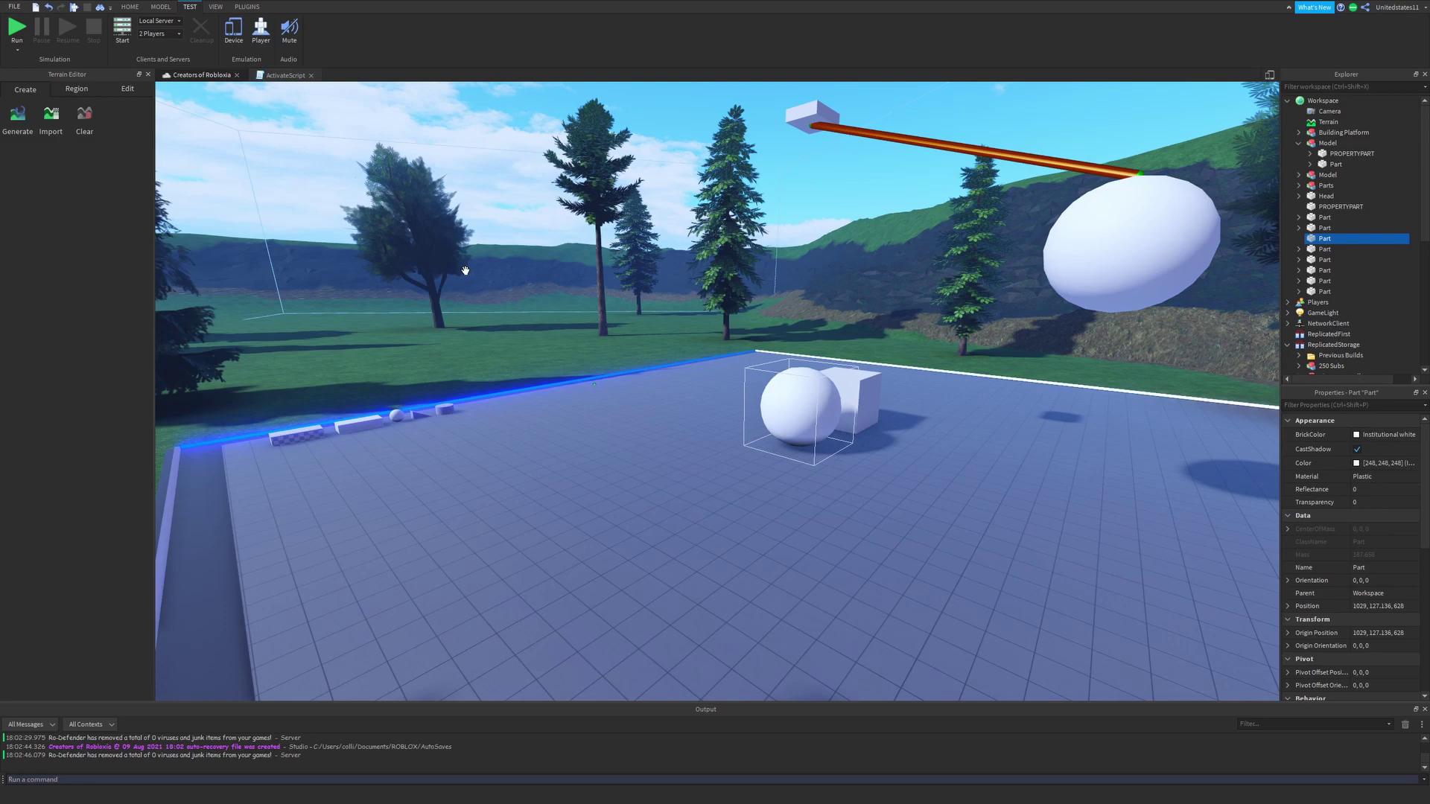
Select the hanging ball and set its Elasticity to 1 and ElasticityWeight to 100
right_drag(741, 329, 791, 312)
alt+click(1022, 262)
scroll(1326, 526, down, 5)
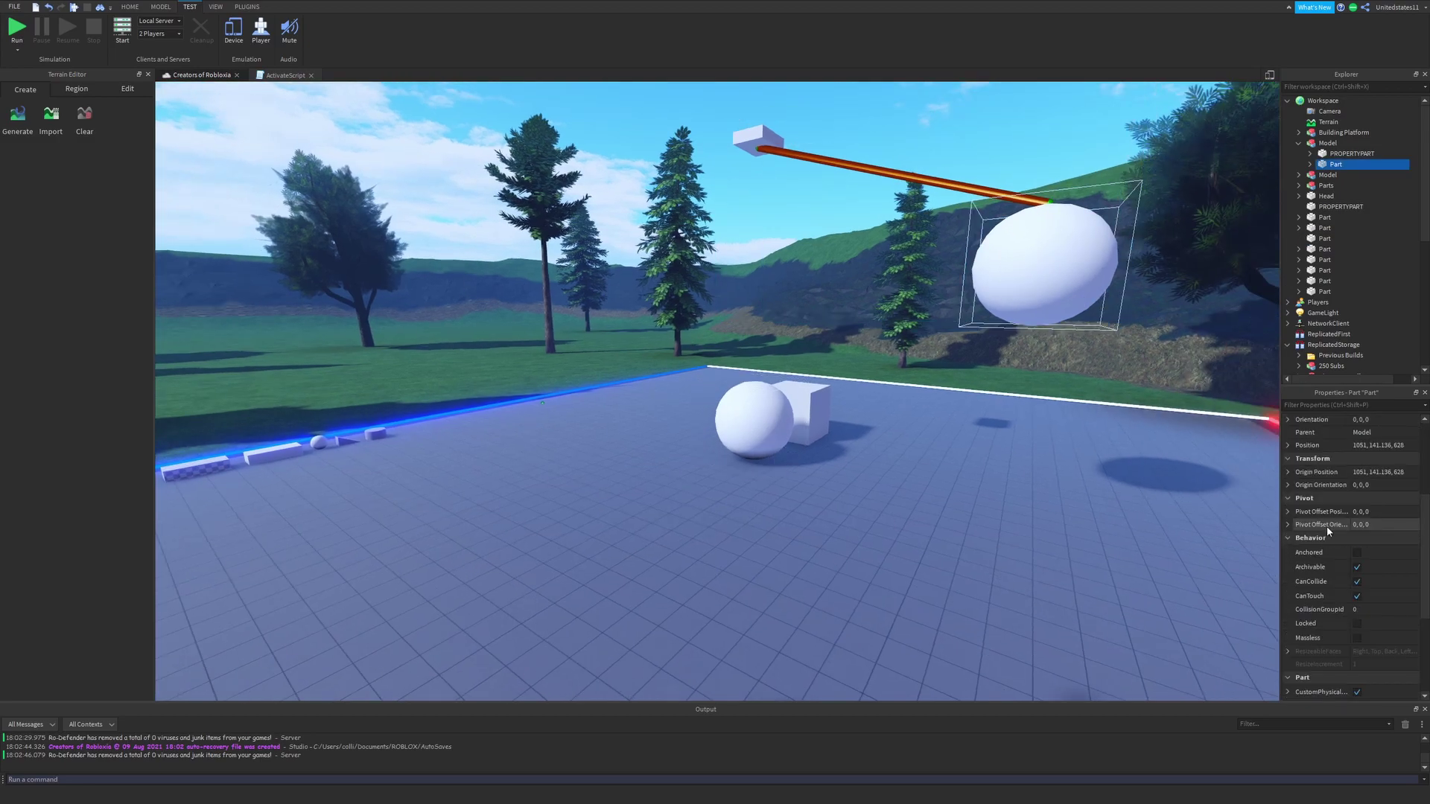
scroll(1326, 519, down, 2)
click(1288, 527)
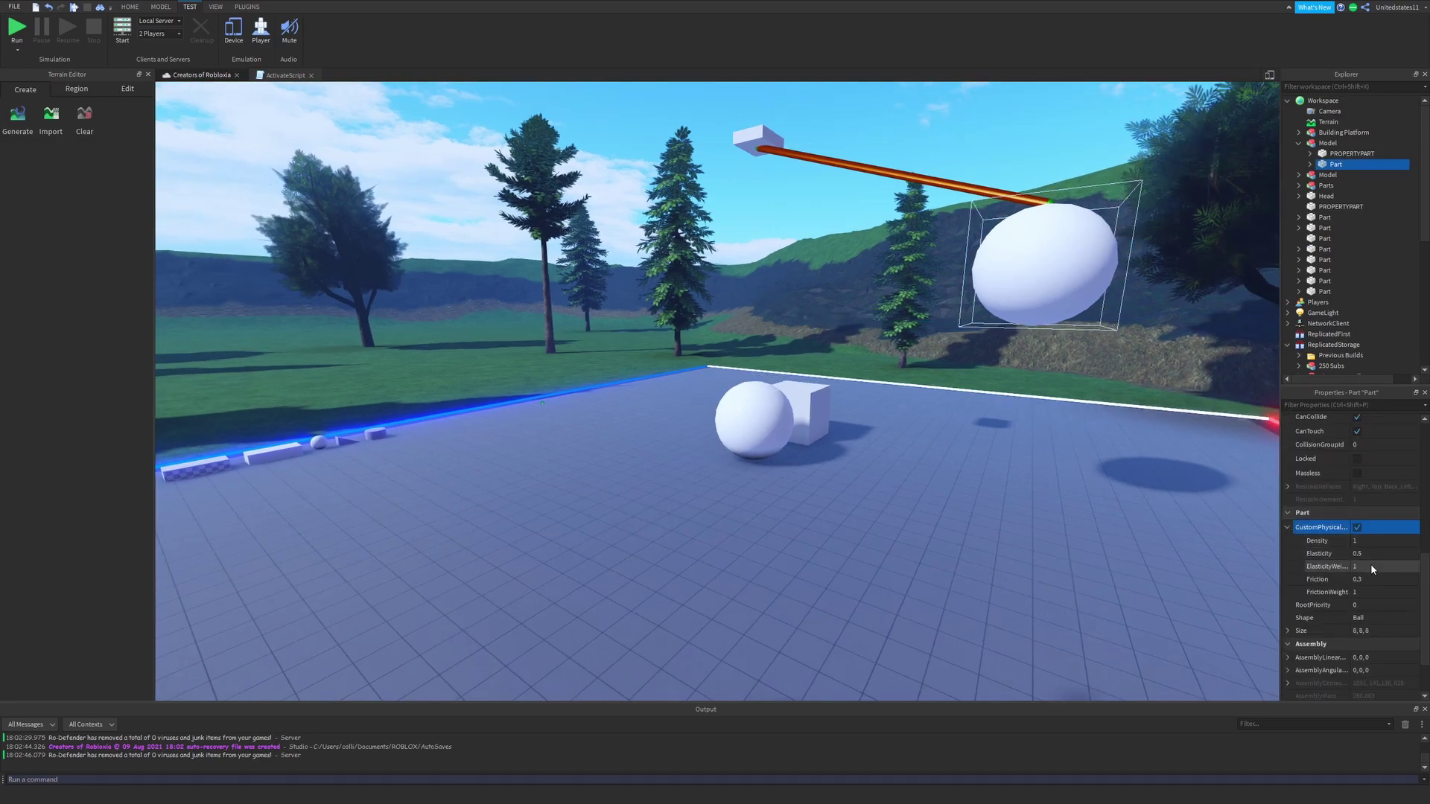
click(1374, 554)
click(1382, 568)
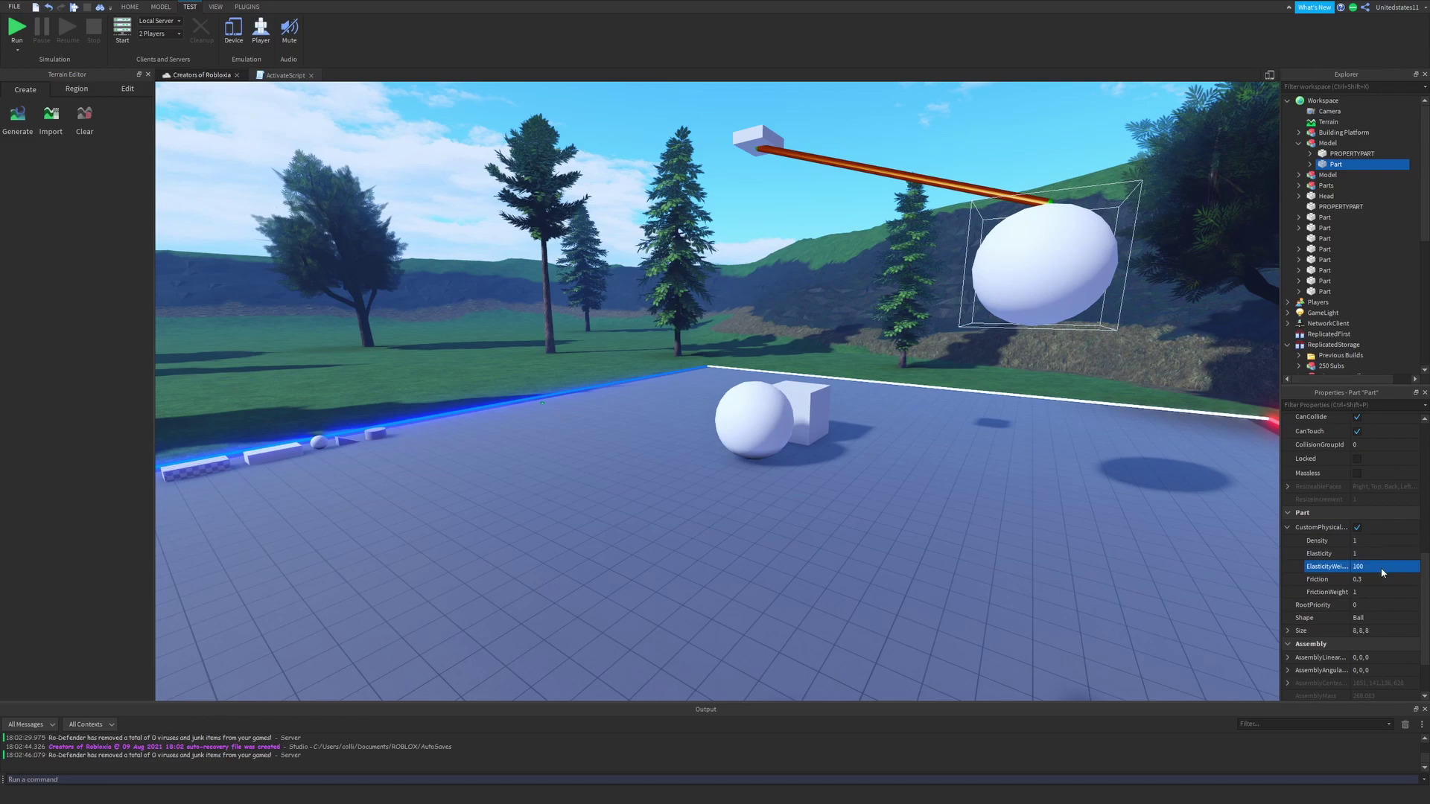
Run the simulation to watch the two balls collide with the hanging ball's new elasticity settings, and stop it
right_drag(811, 434, 849, 460)
click(17, 30)
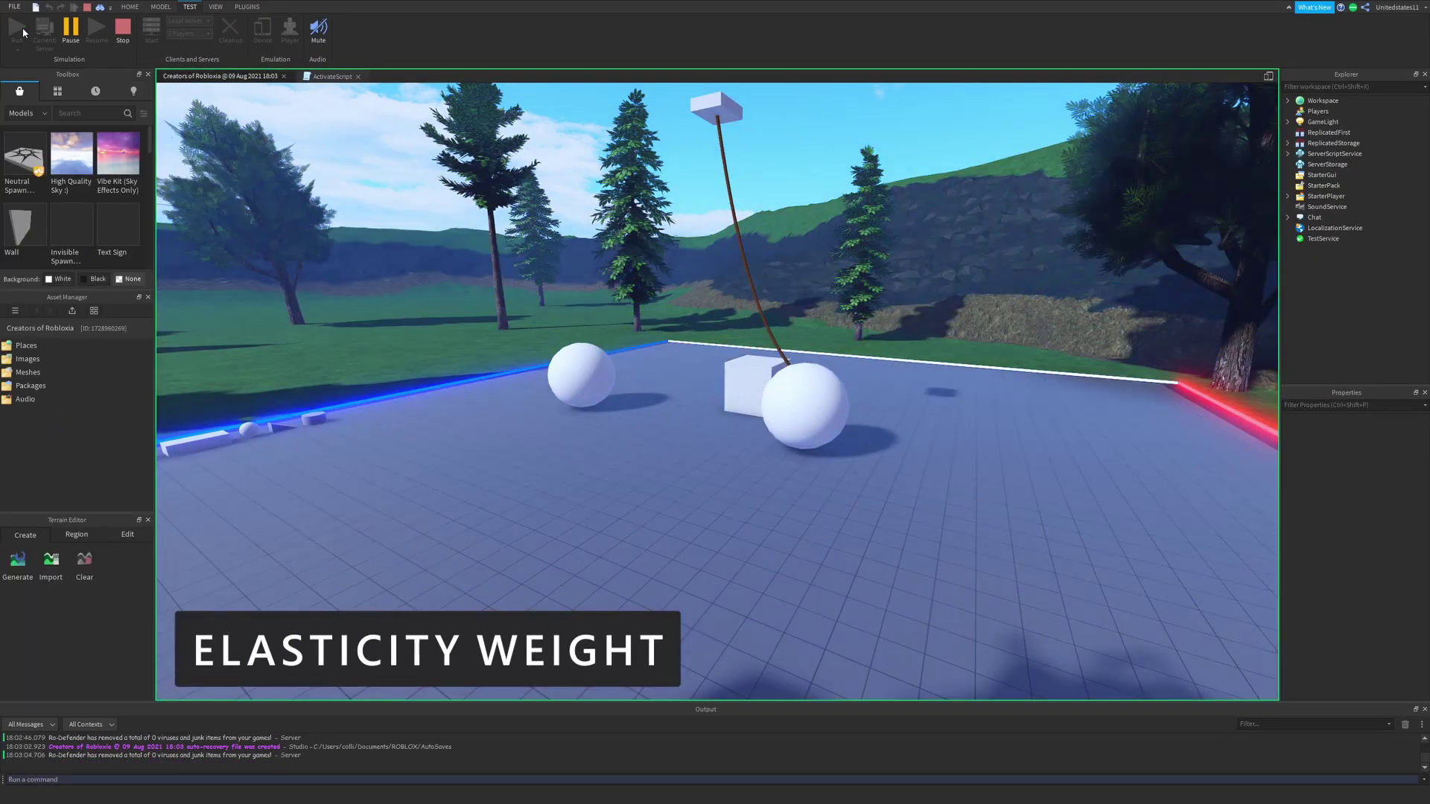
right_drag(439, 351, 338, 310)
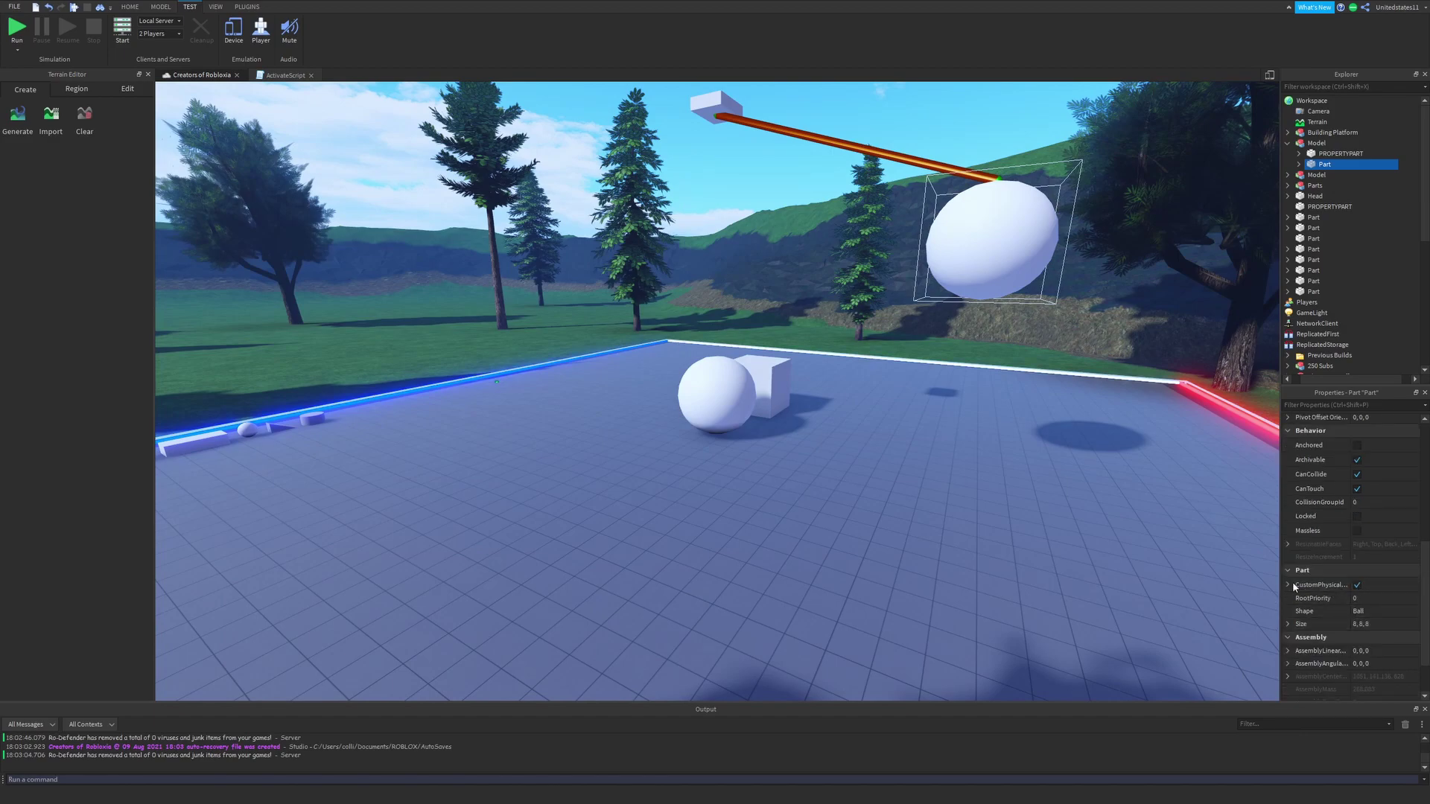
Expand the hanging ball's custom physical properties and open its Elasticity value for editing
click(1293, 586)
click(1382, 610)
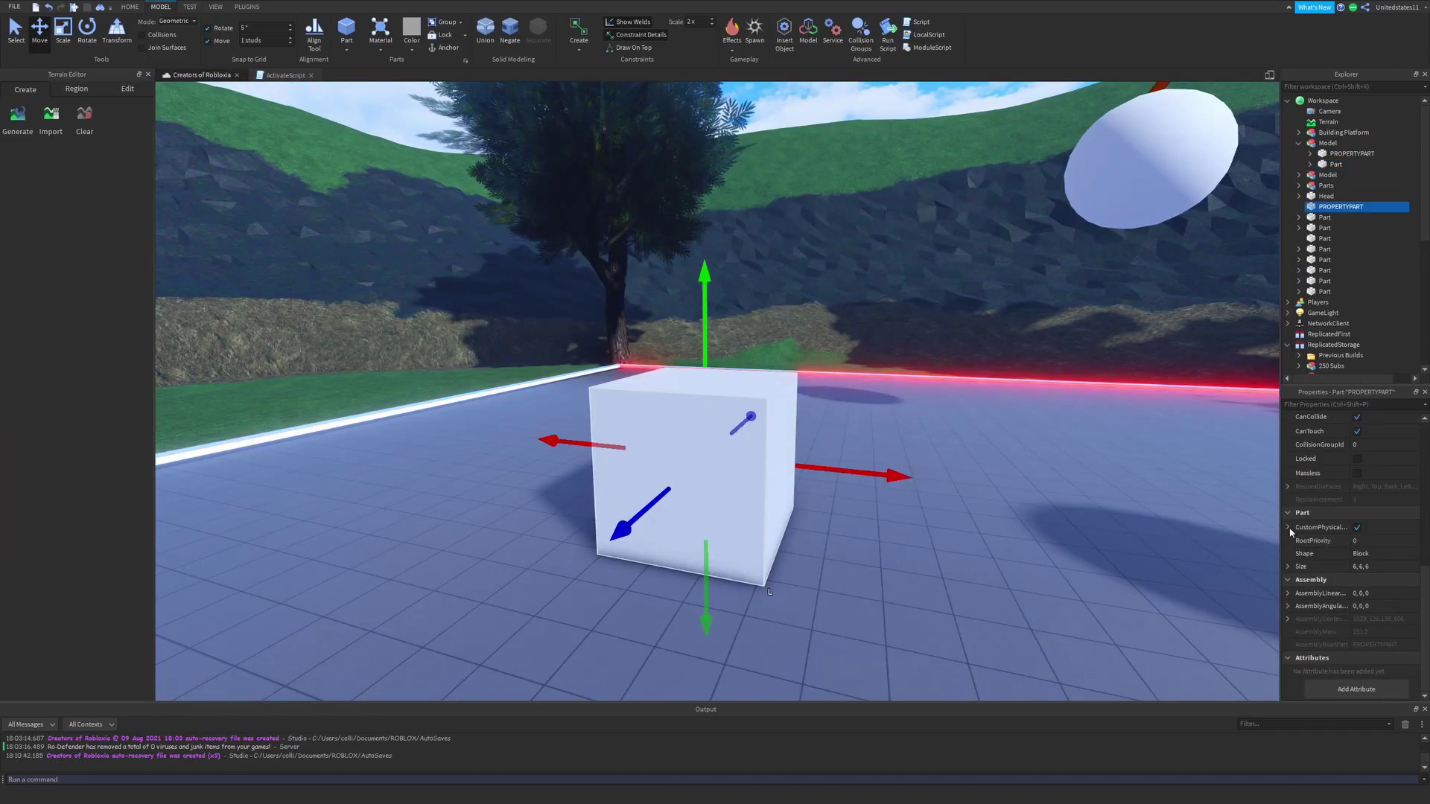
Set the cube's Friction to 2 and FrictionWeight to 0 in its custom physical properties
click(1288, 528)
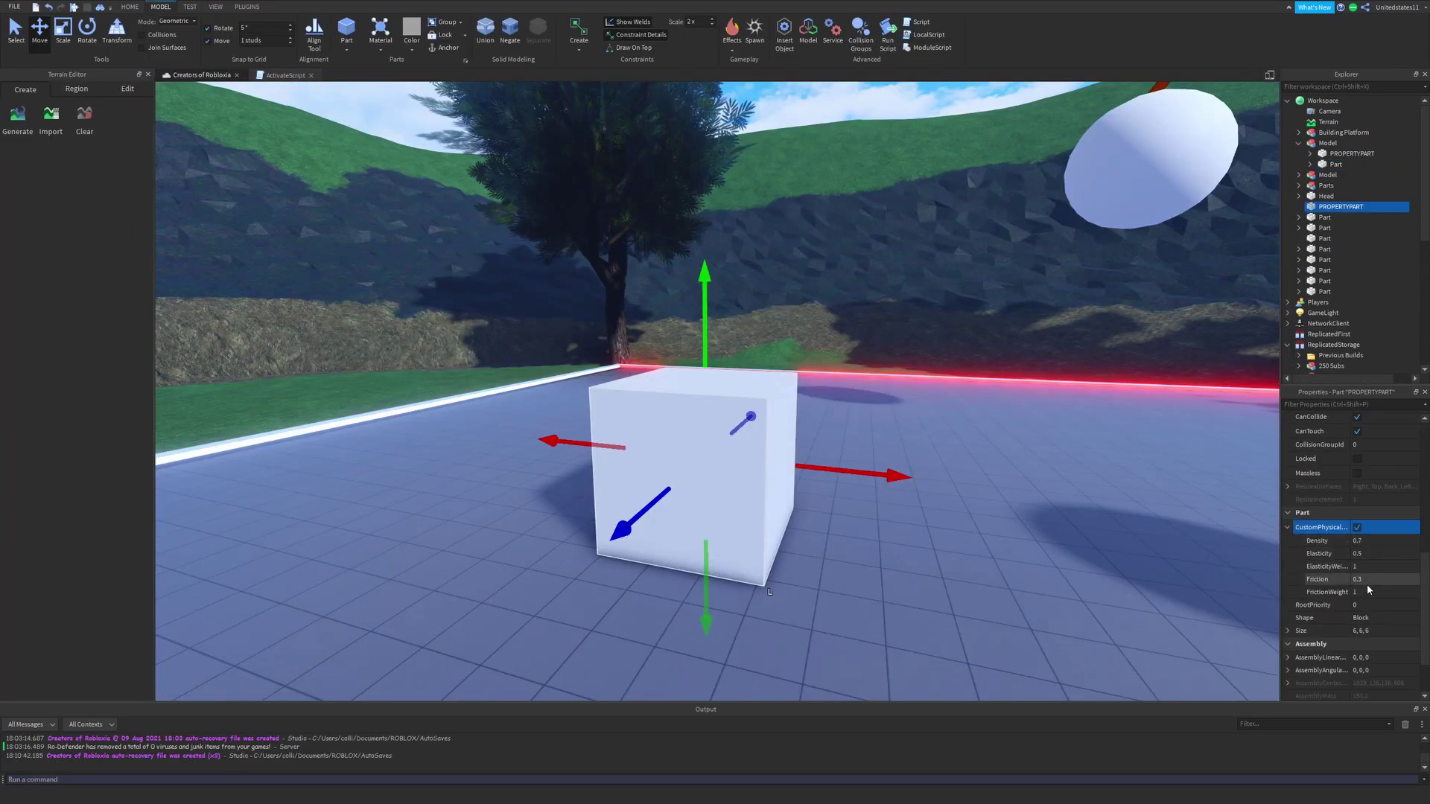
click(1368, 579)
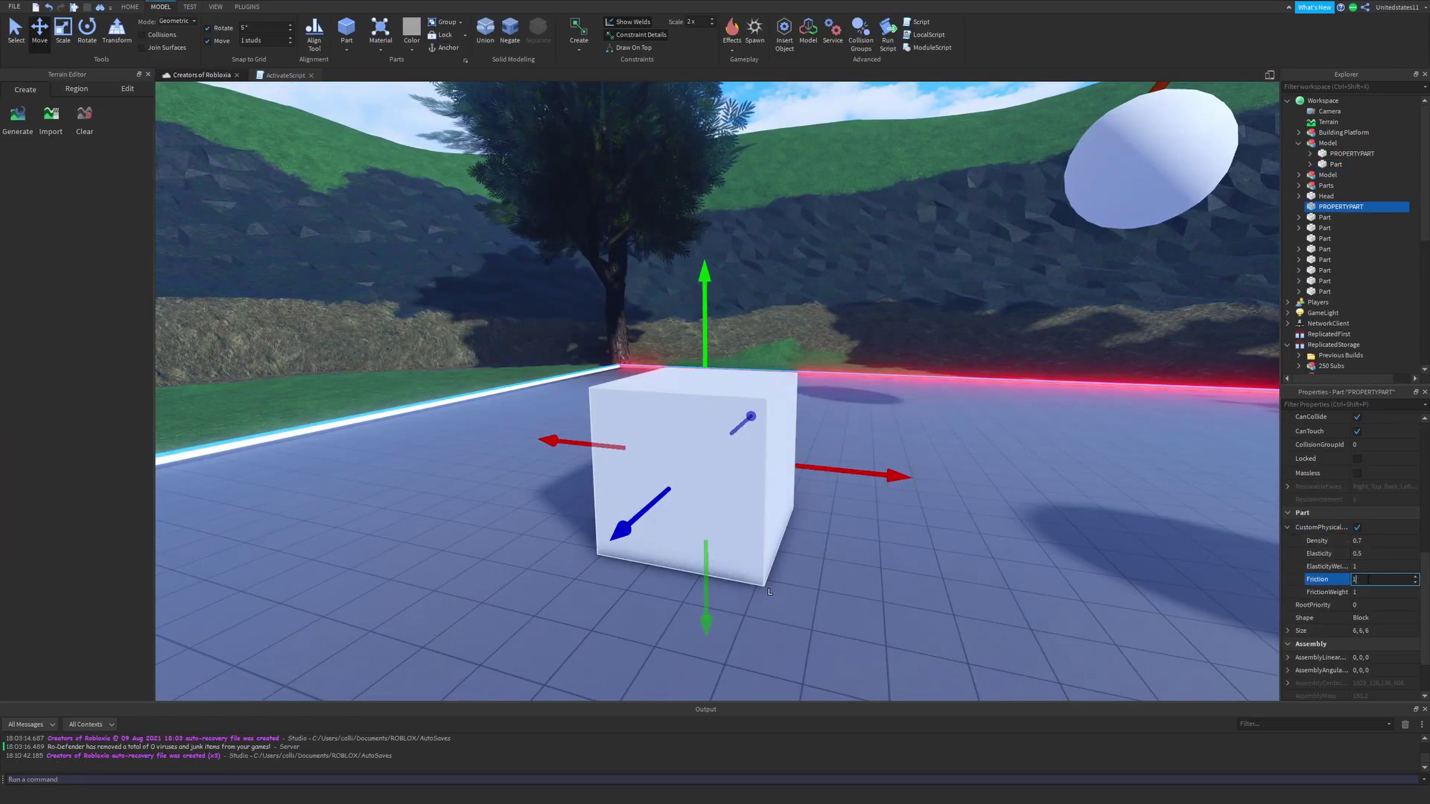
click(1379, 591)
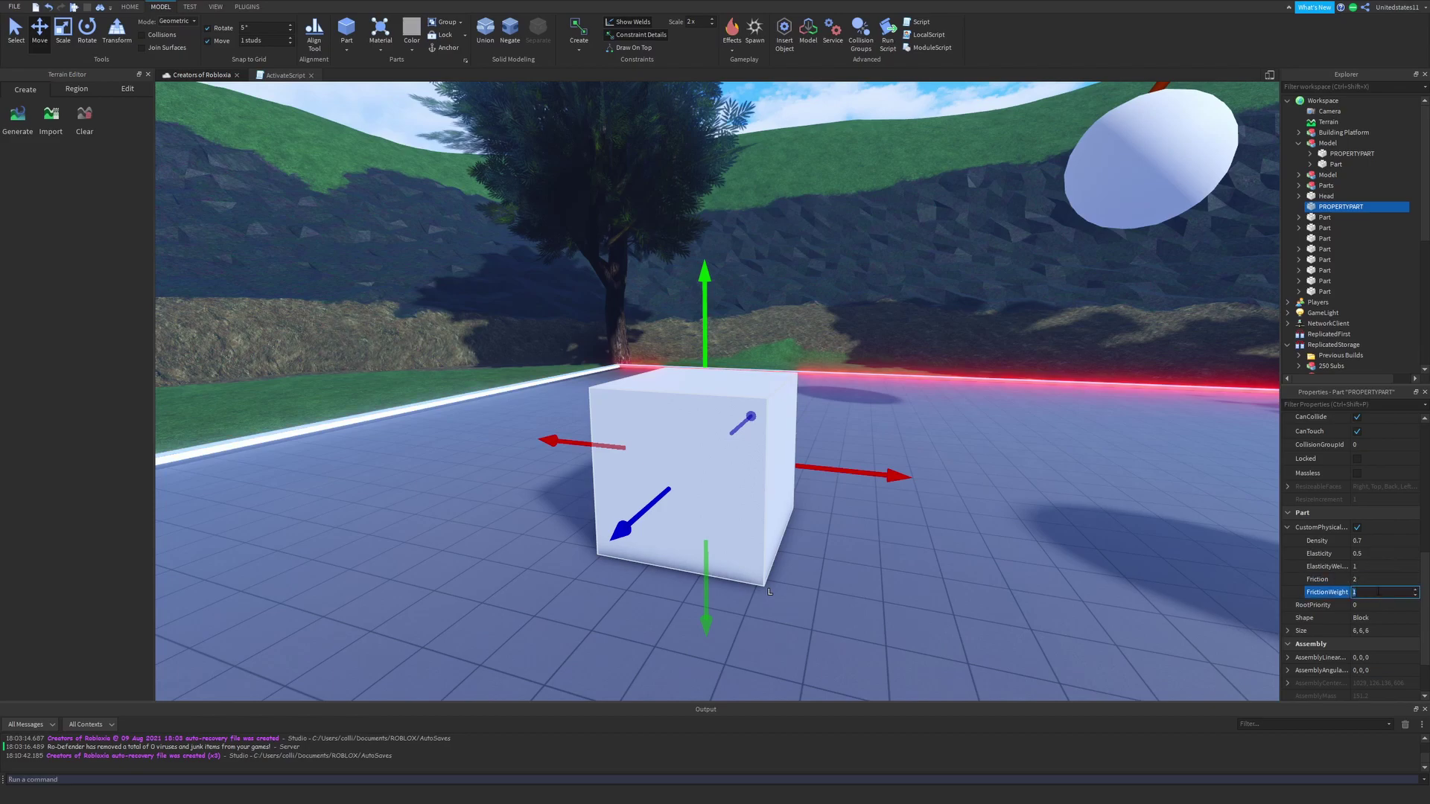
right_drag(1048, 409, 1047, 409)
key(w)
key(a)
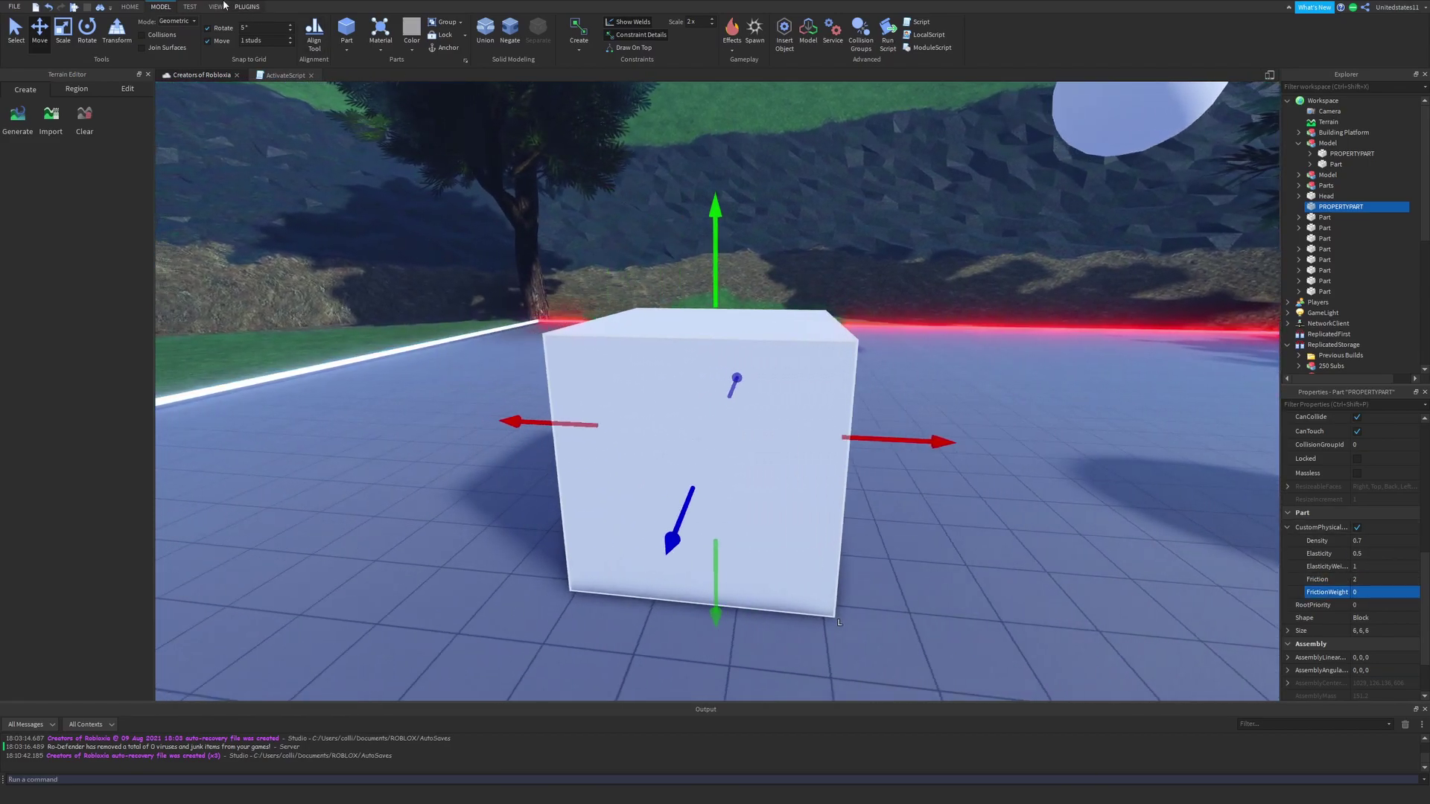
Start a playtest and walk the character around the cube to try its new friction
click(215, 7)
click(190, 7)
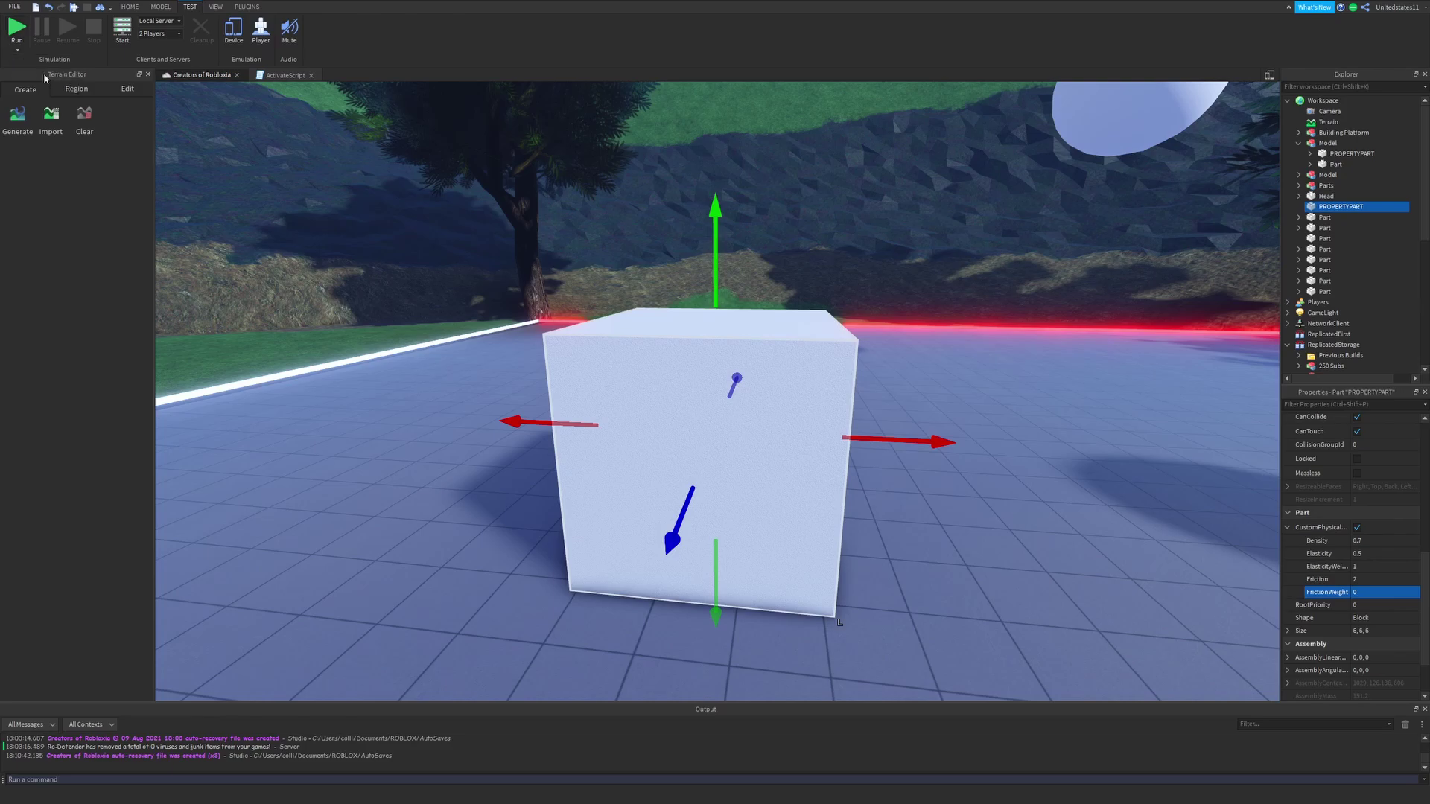
key(F5)
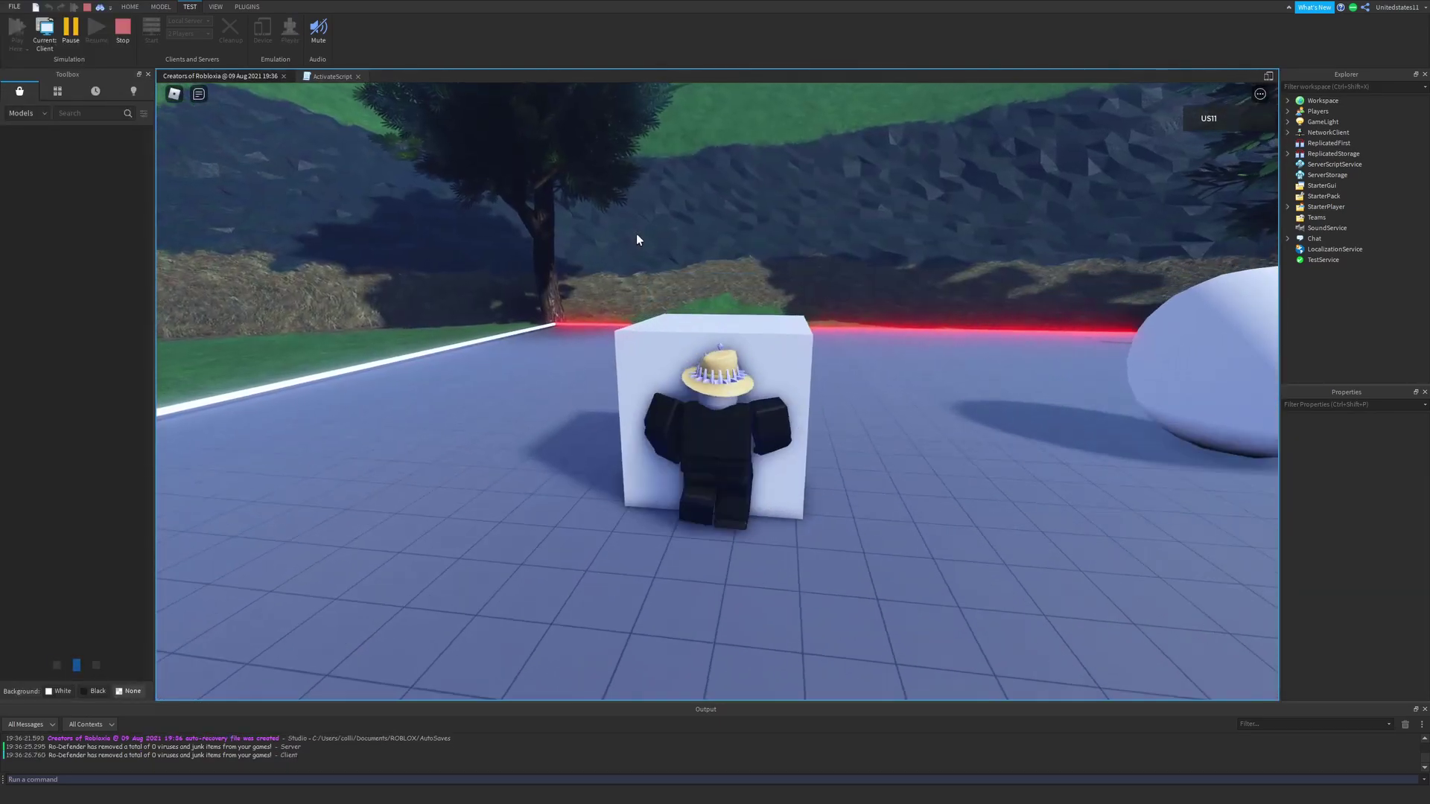
right_drag(641, 234, 637, 323)
key(s)
Select PROPERTYPART during the playtest and set its custom Friction to 0.5
click(129, 7)
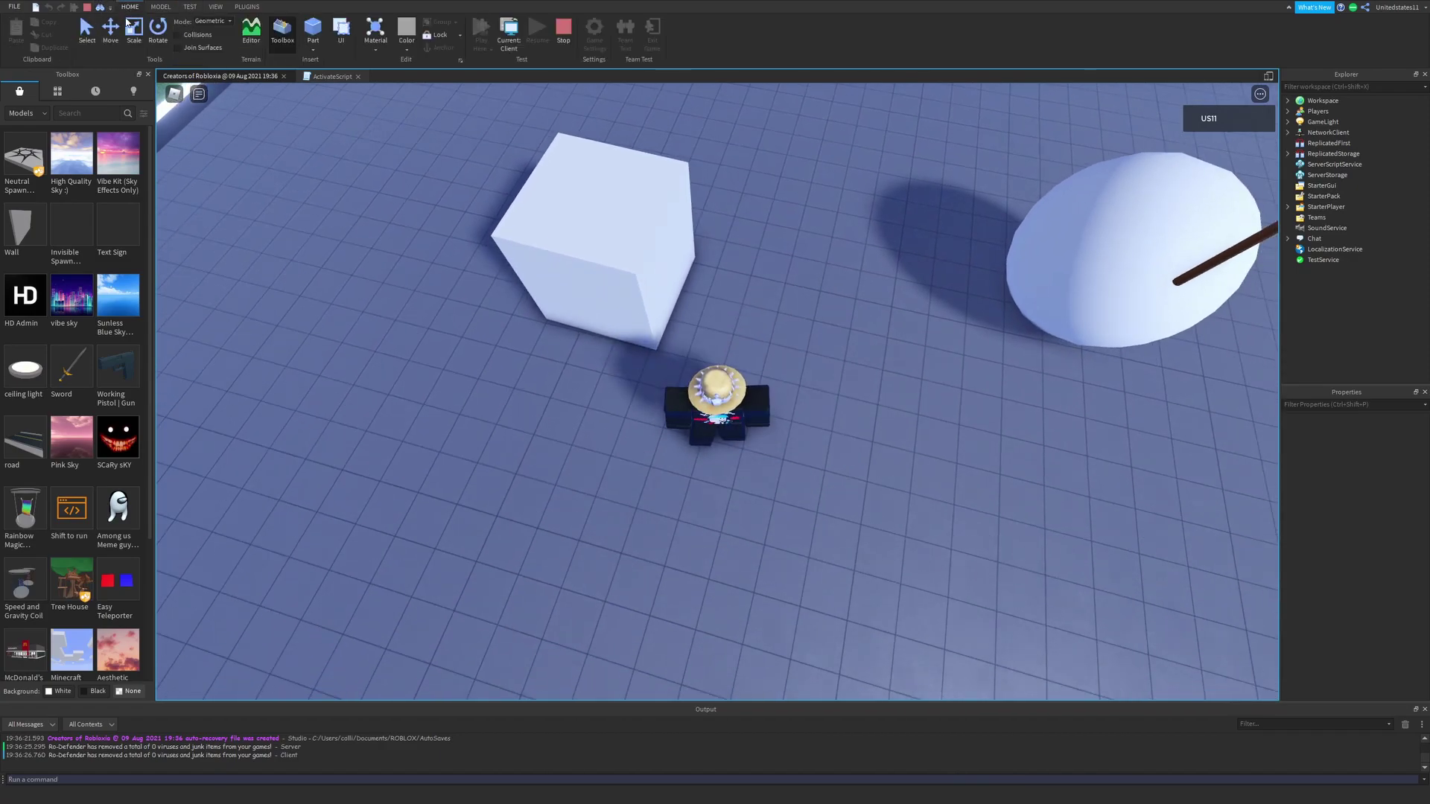
click(1046, 287)
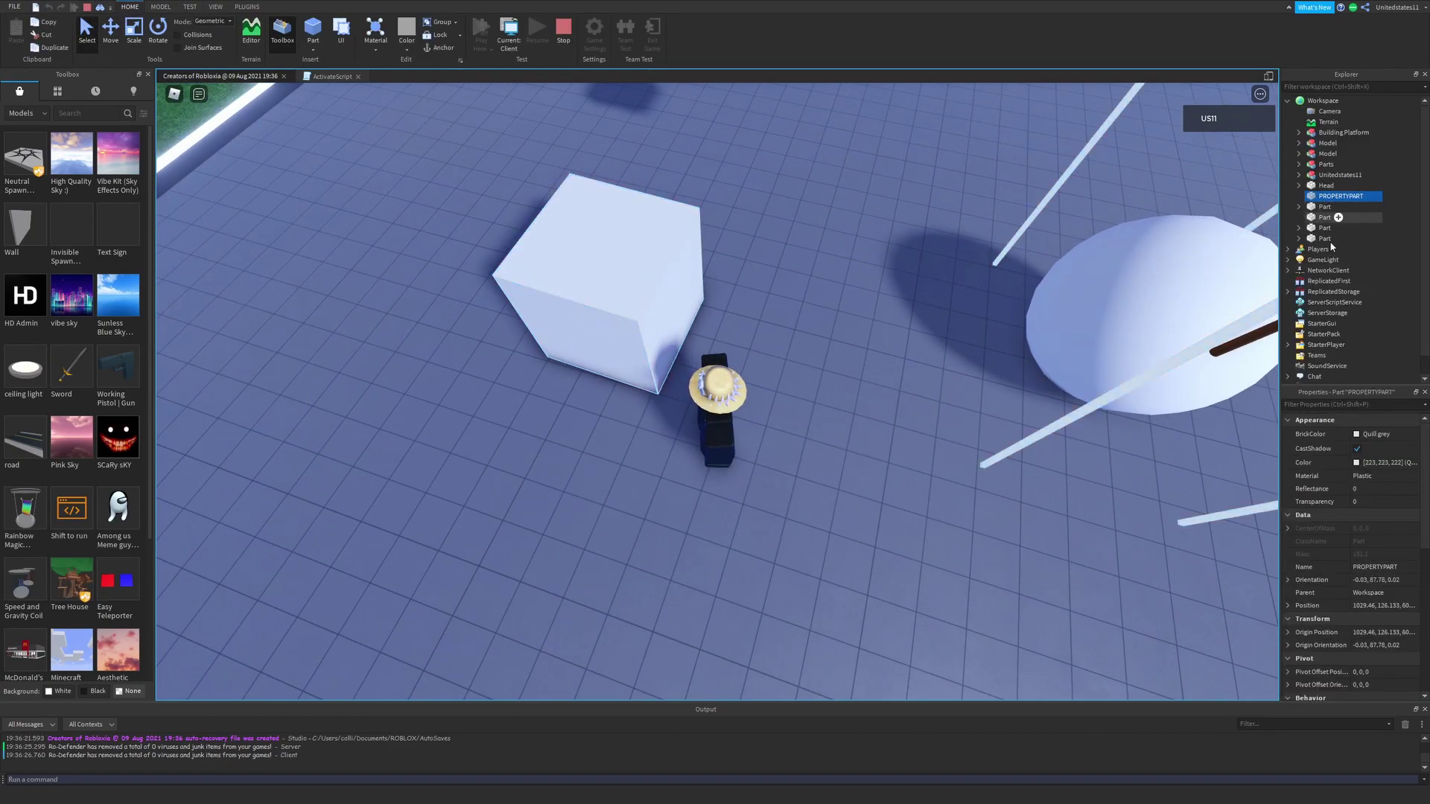
scroll(1352, 566, down, 5)
click(1357, 531)
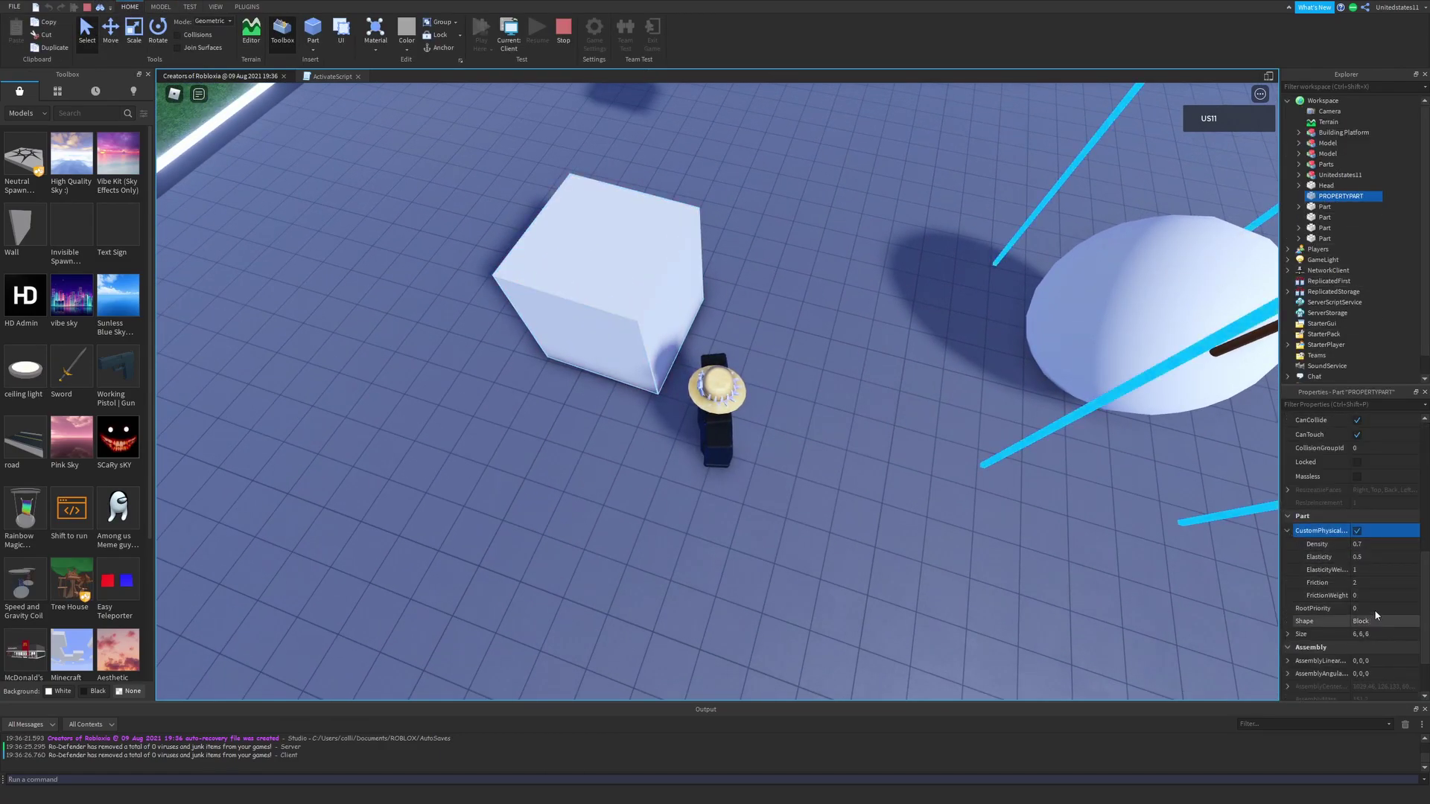
click(1381, 582)
text(0.5)
key(Return)
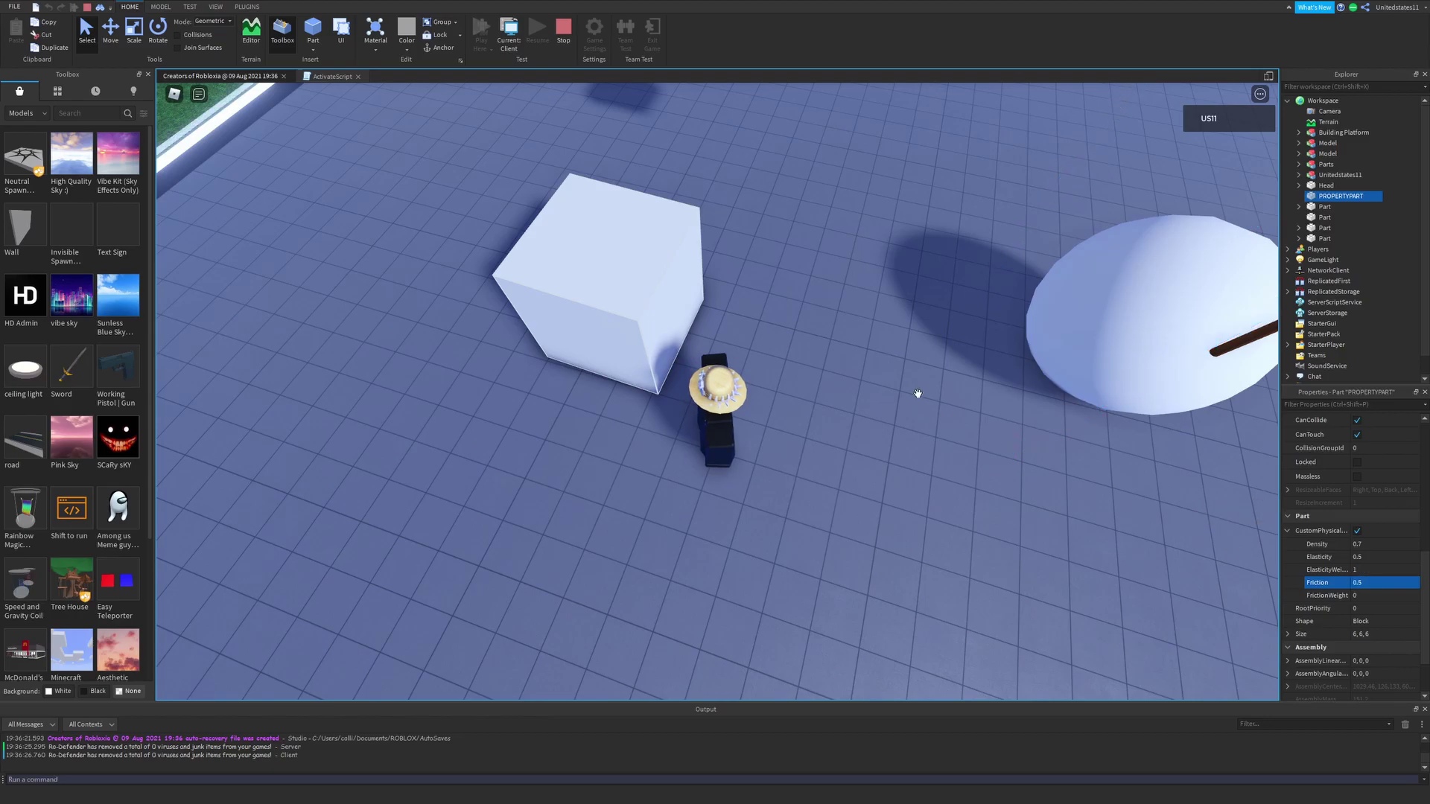
Push the cube across the platform with the character to test the reduced friction
key(w)
right_drag(918, 394, 917, 393)
key(w)
right_drag(1072, 527, 1072, 528)
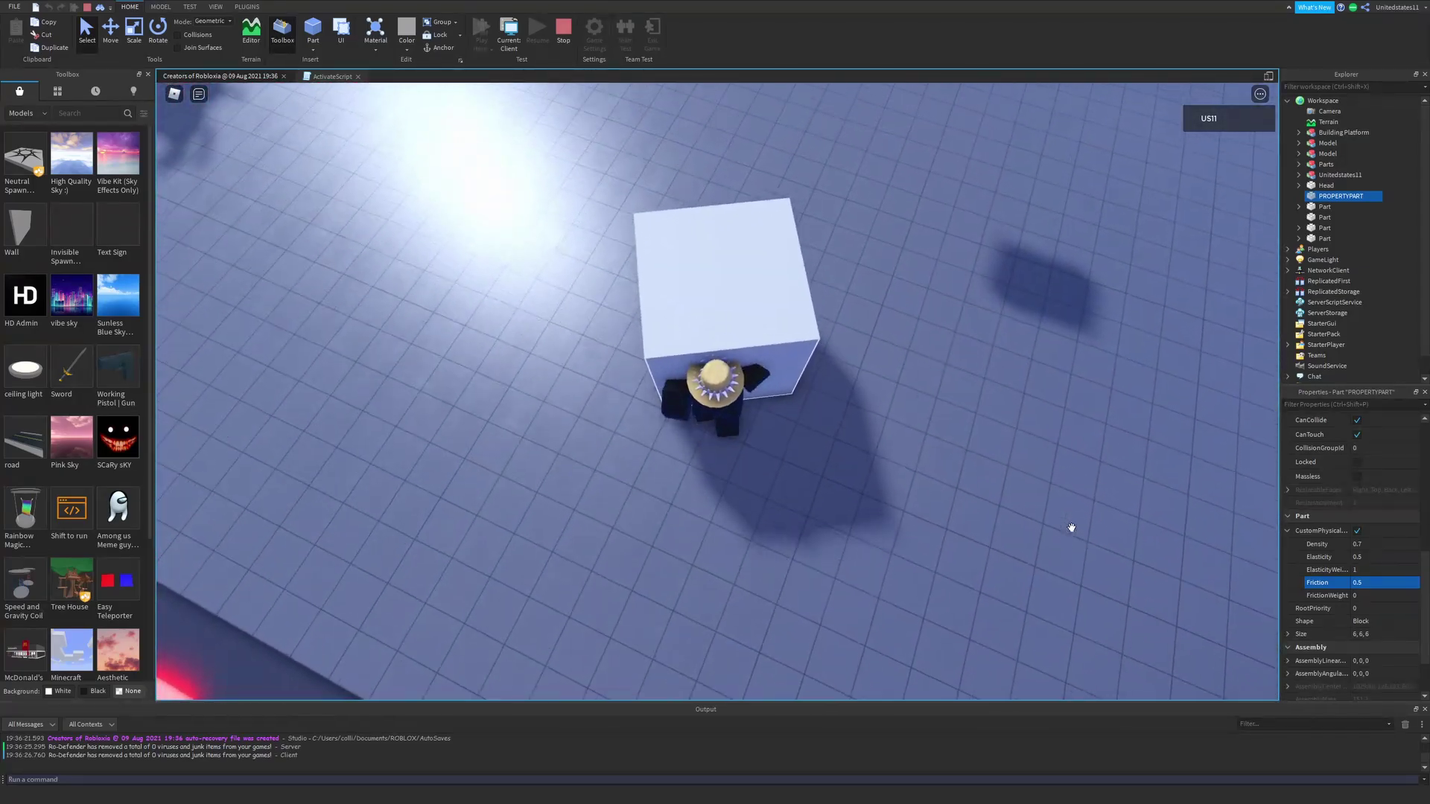
Set the cube's Friction to 0 and push it across the platform with the character
click(1385, 583)
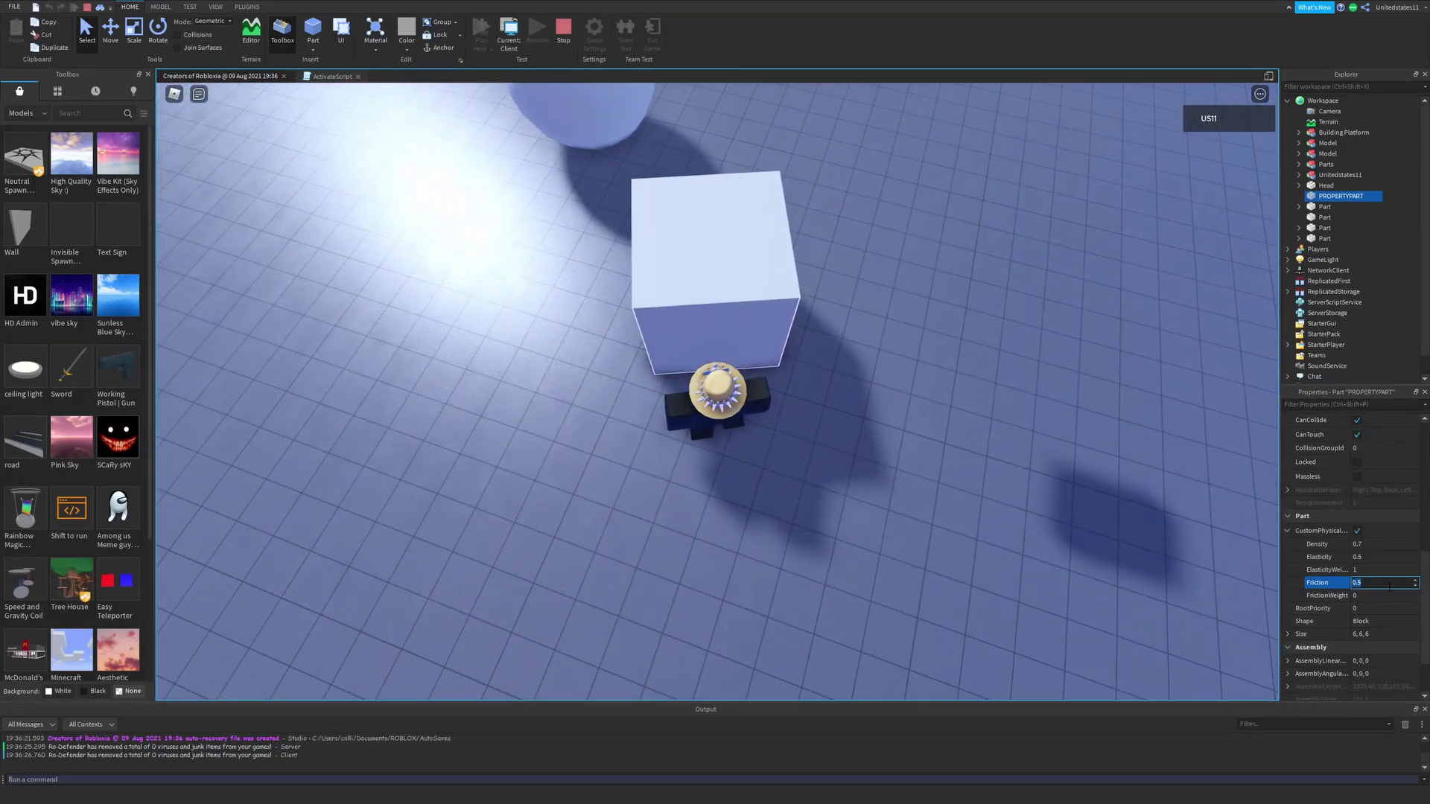
key(w)
right_drag(955, 454, 954, 453)
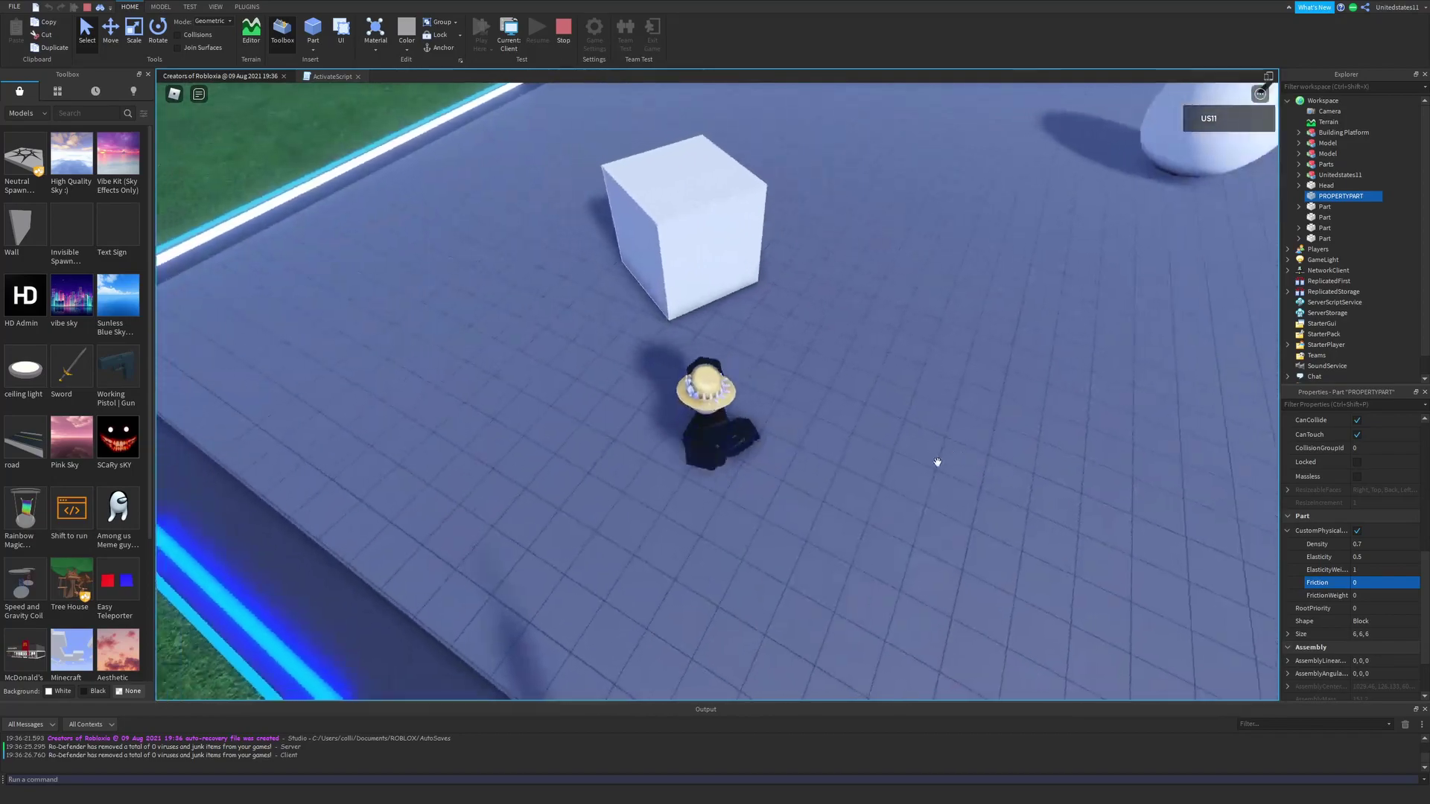
Set the cube's Friction to 2 and FrictionWeight to 100, and push against it with the character
click(1367, 583)
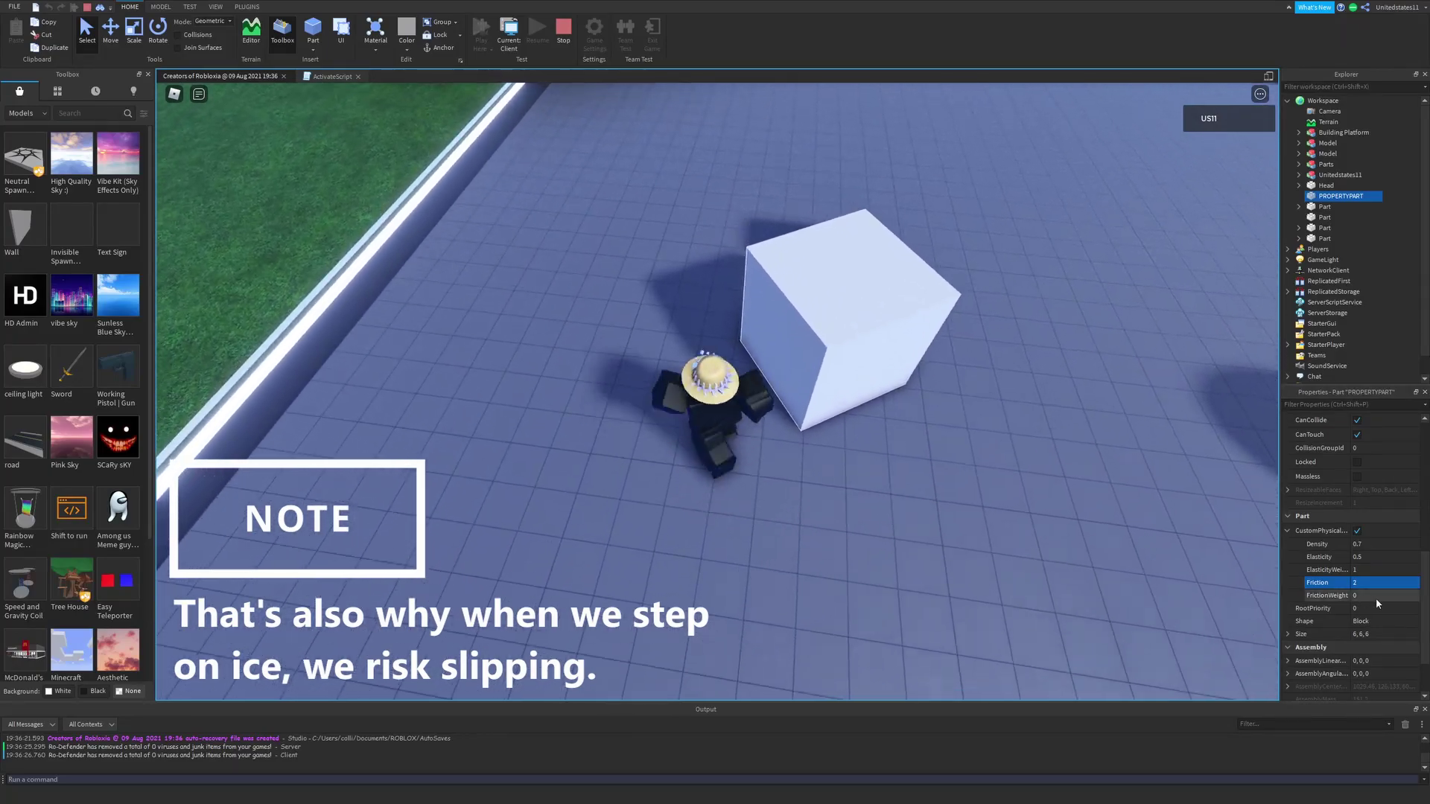
click(1375, 596)
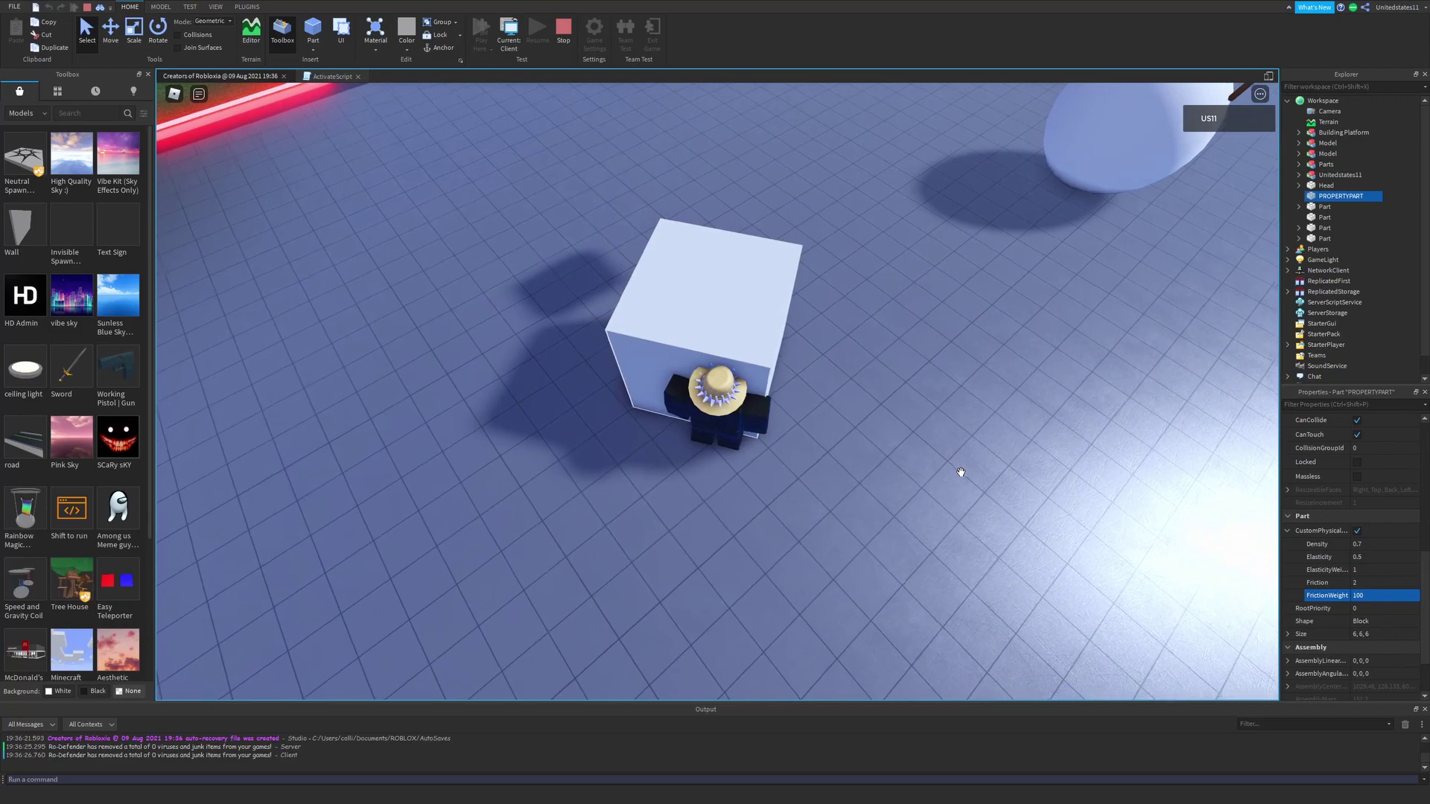
key(a)
key(w)
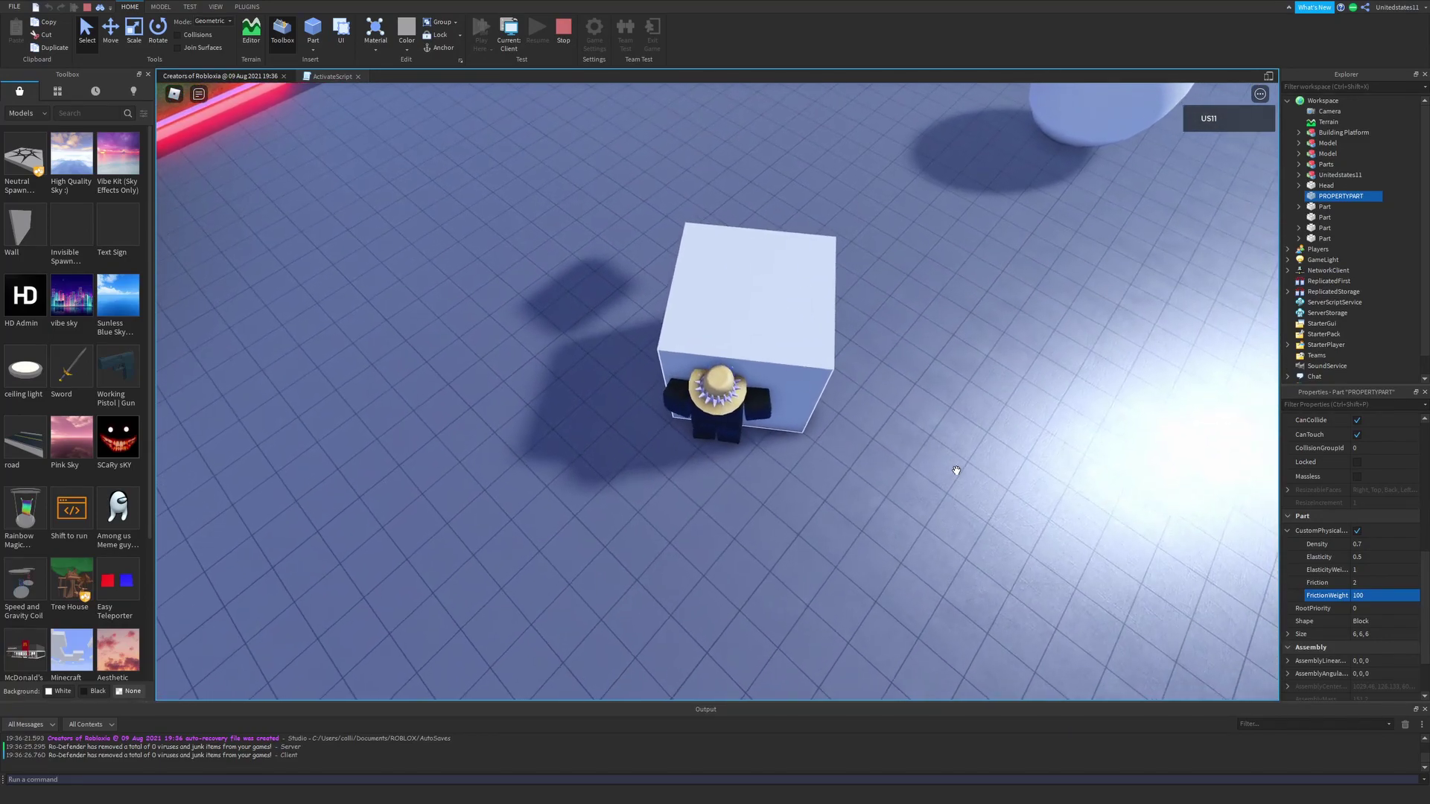
Set the cube's FrictionWeight to 0 and push it from different sides to compare the effect
key(d)
key(w)
key(a)
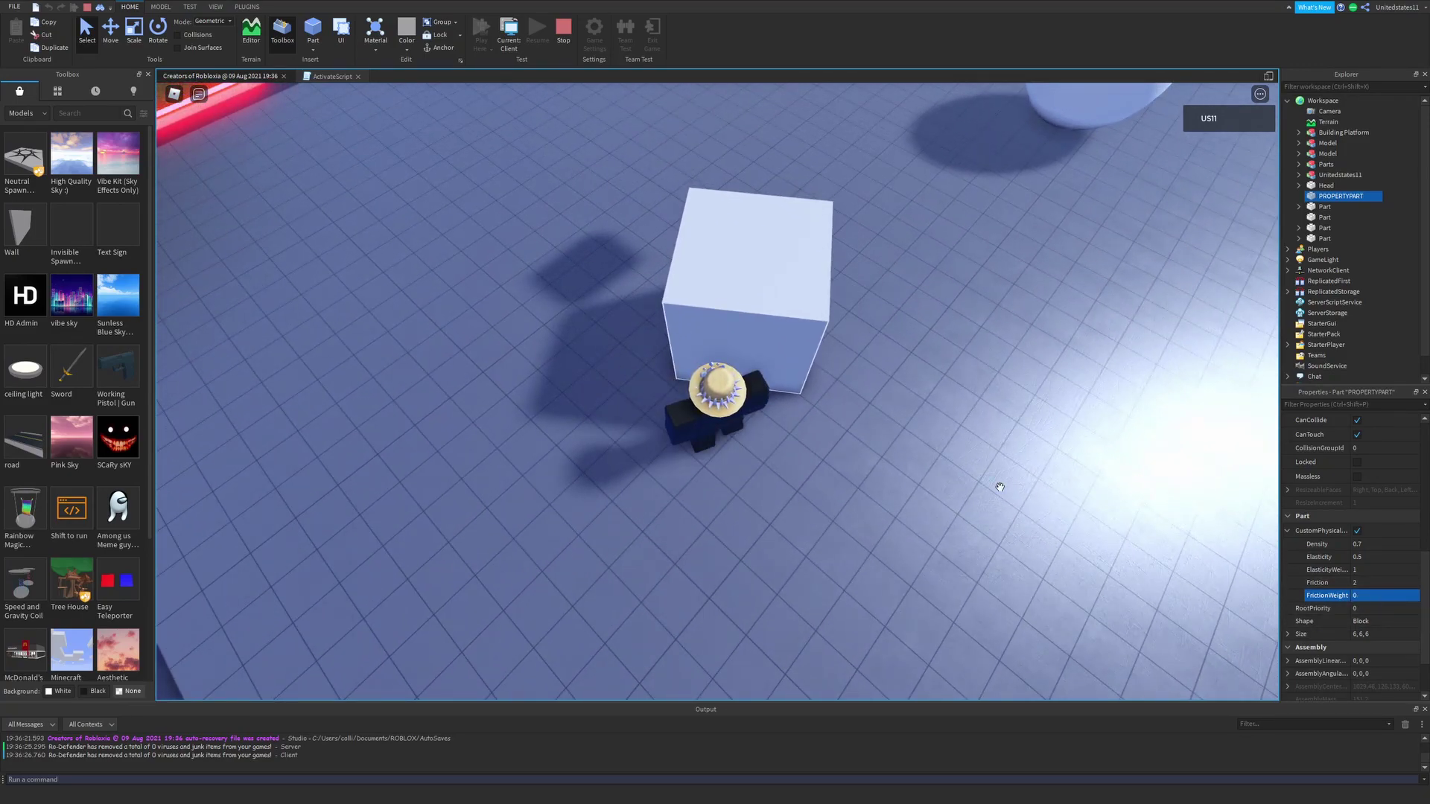
Set the cube's Friction to 0 and FrictionWeight to 100, and push it off the platform onto the grass
click(1390, 584)
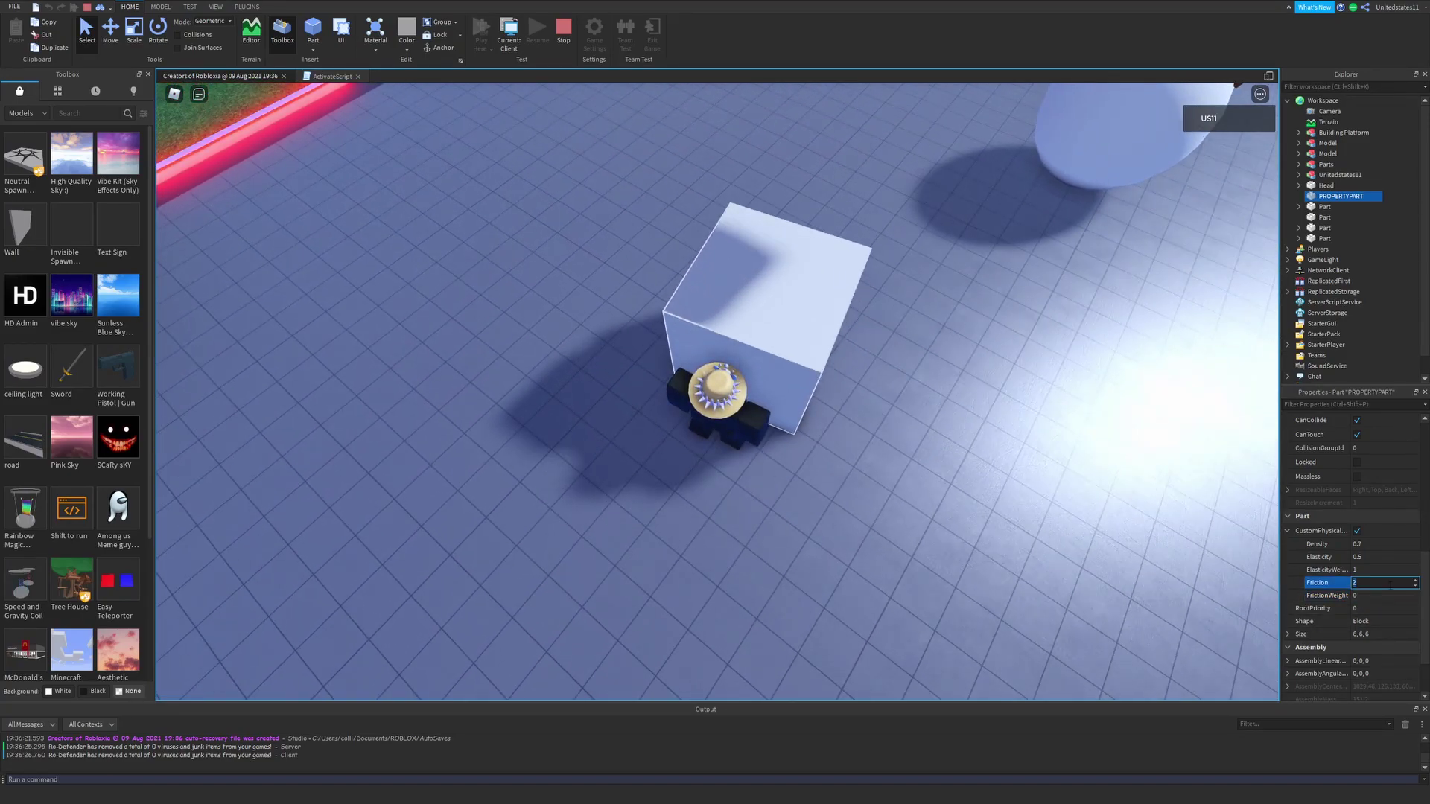
click(1381, 596)
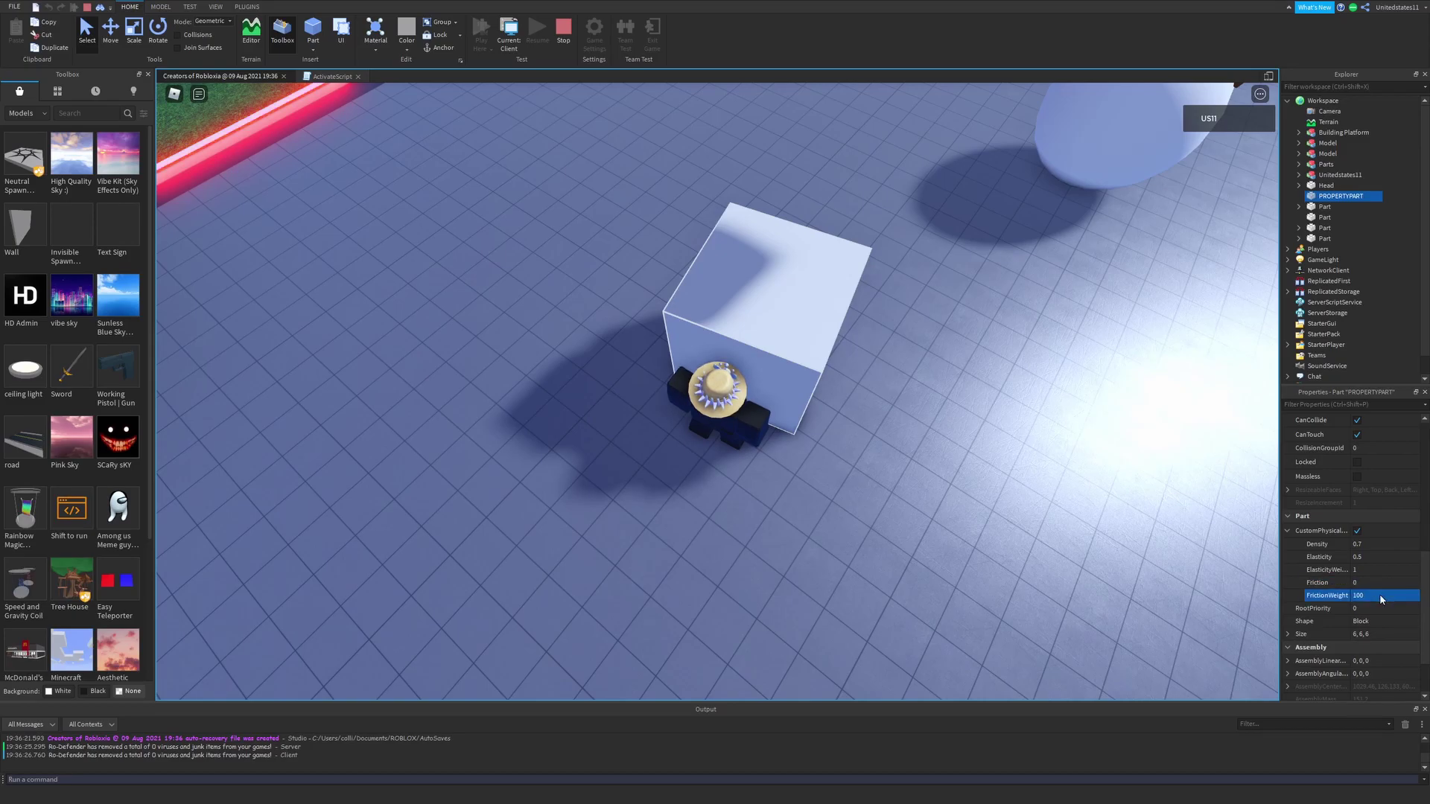
key(w)
right_drag(894, 427, 884, 447)
key(w)
key(w)
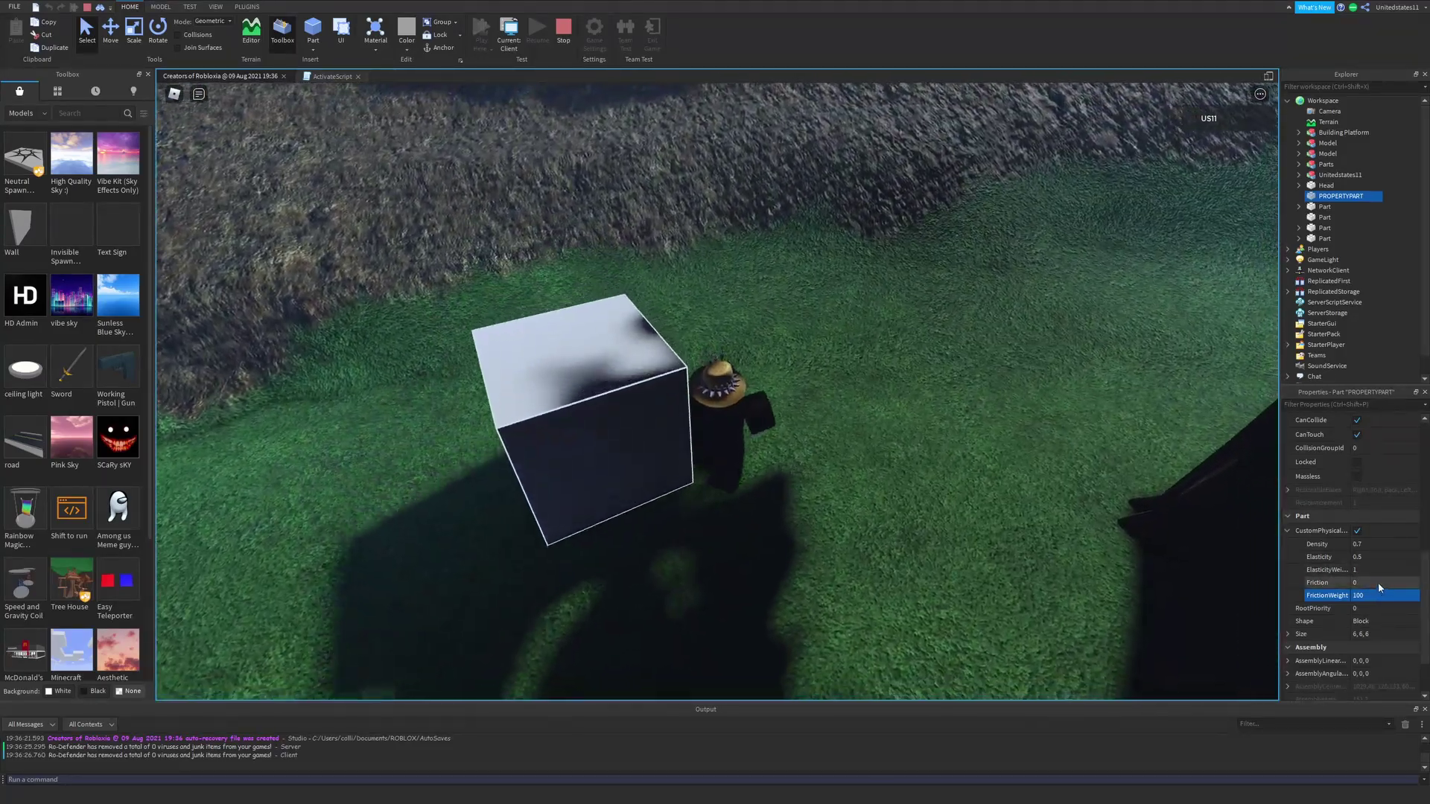
Set the cube's Friction to 1 and push it over the grass with the character
click(1378, 583)
right_drag(1260, 577, 1260, 578)
key(w)
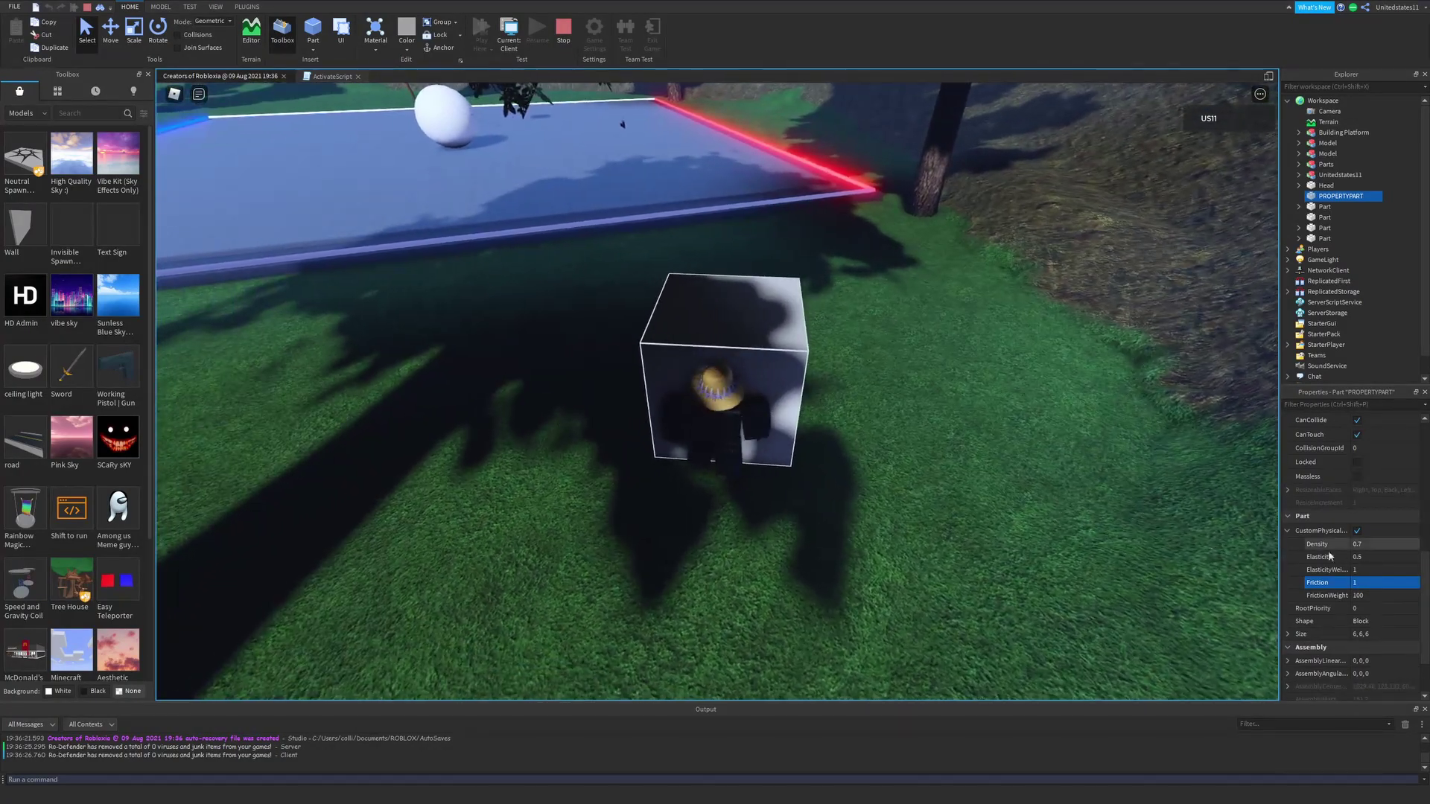
key(w)
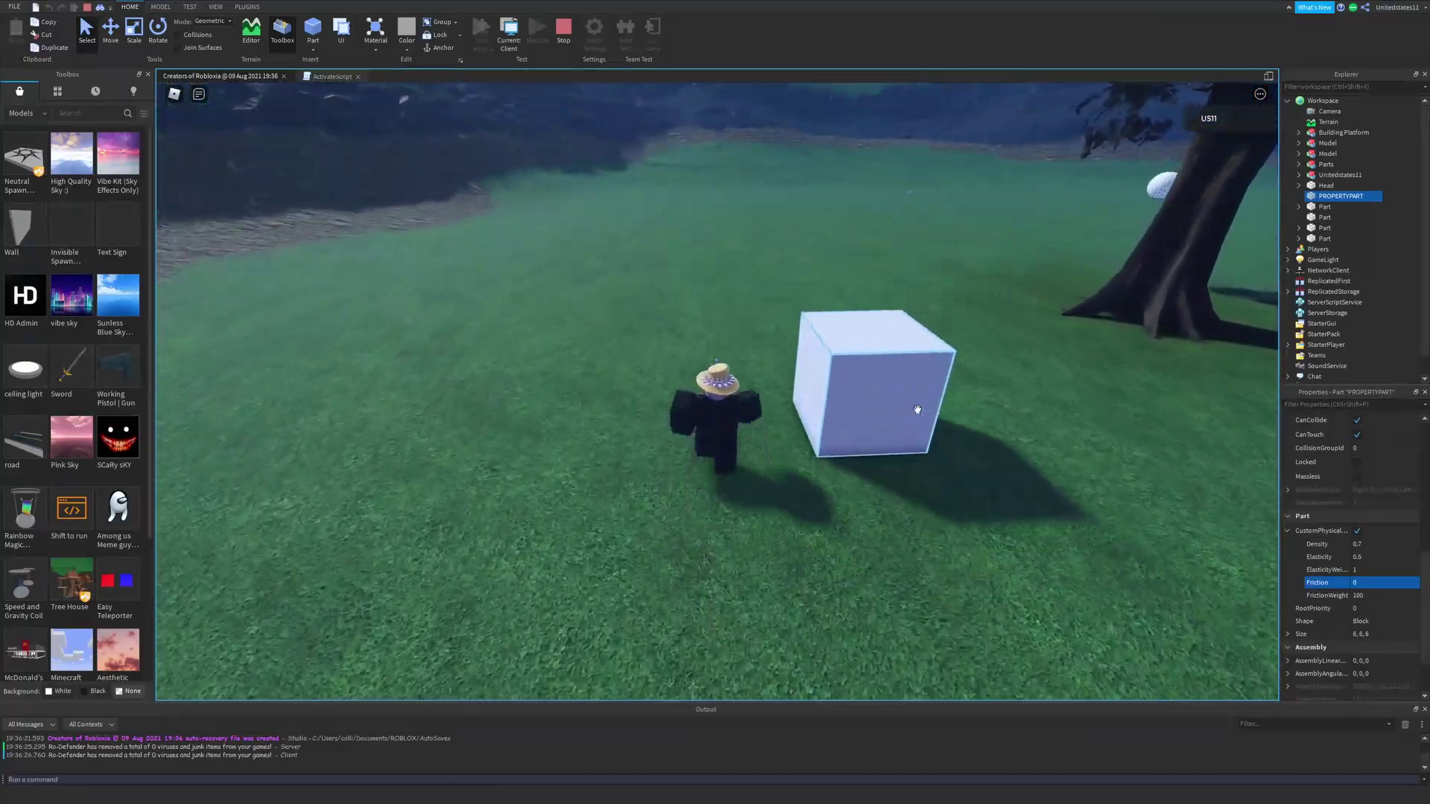
Push the frictionless cube over the grass towards the ball and jump the character onto the ball
key(w)
right_drag(917, 410, 917, 409)
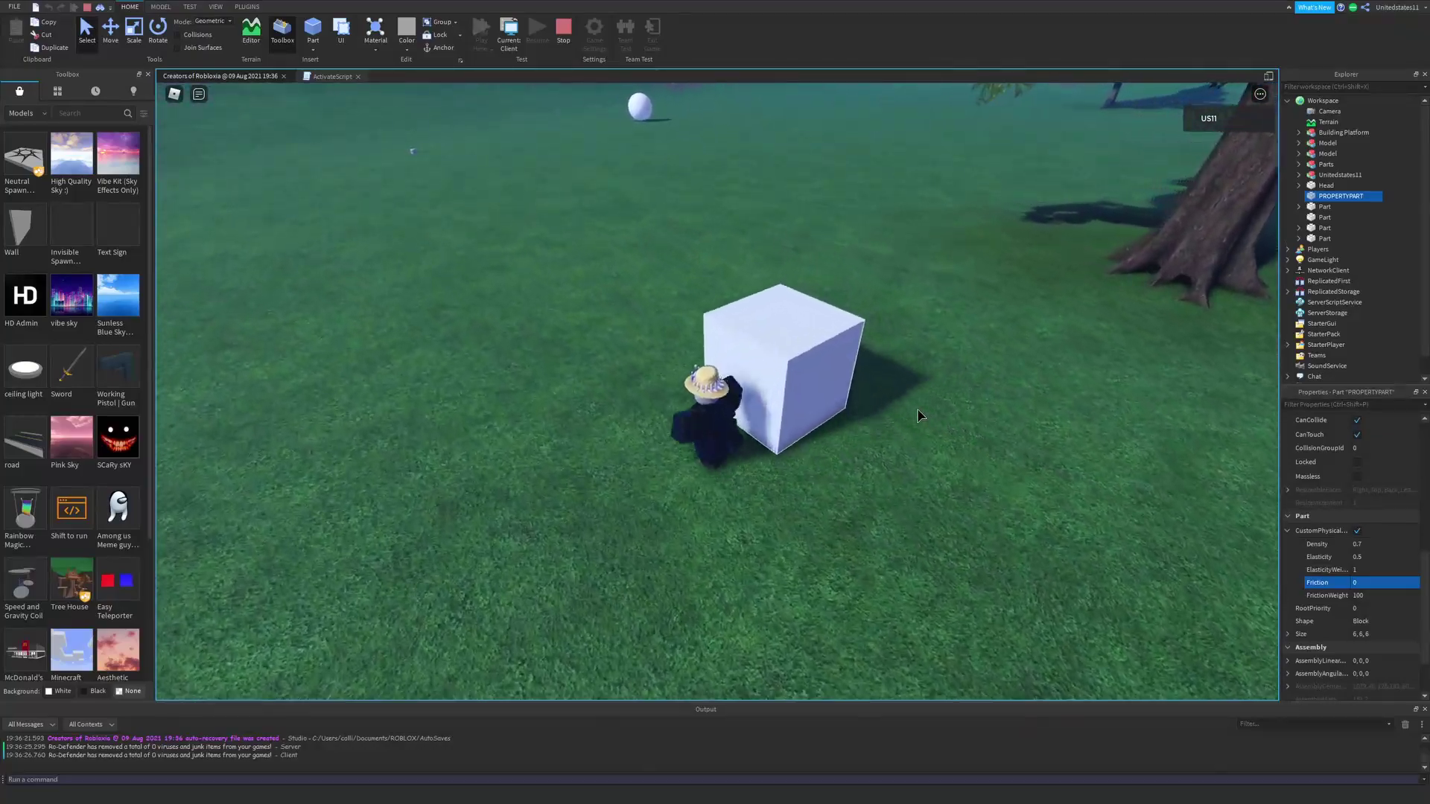
key(s)
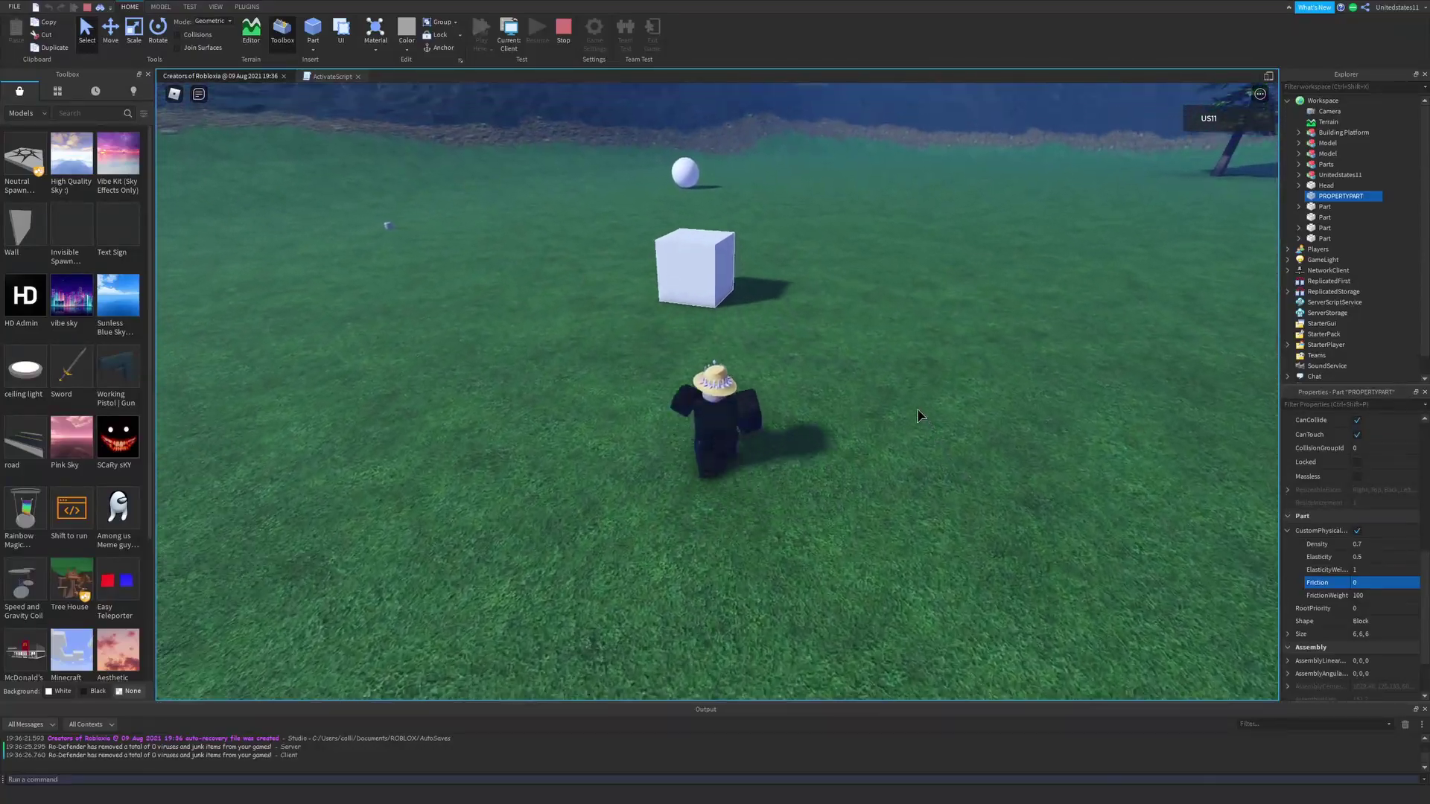
scroll(920, 415, down, 5)
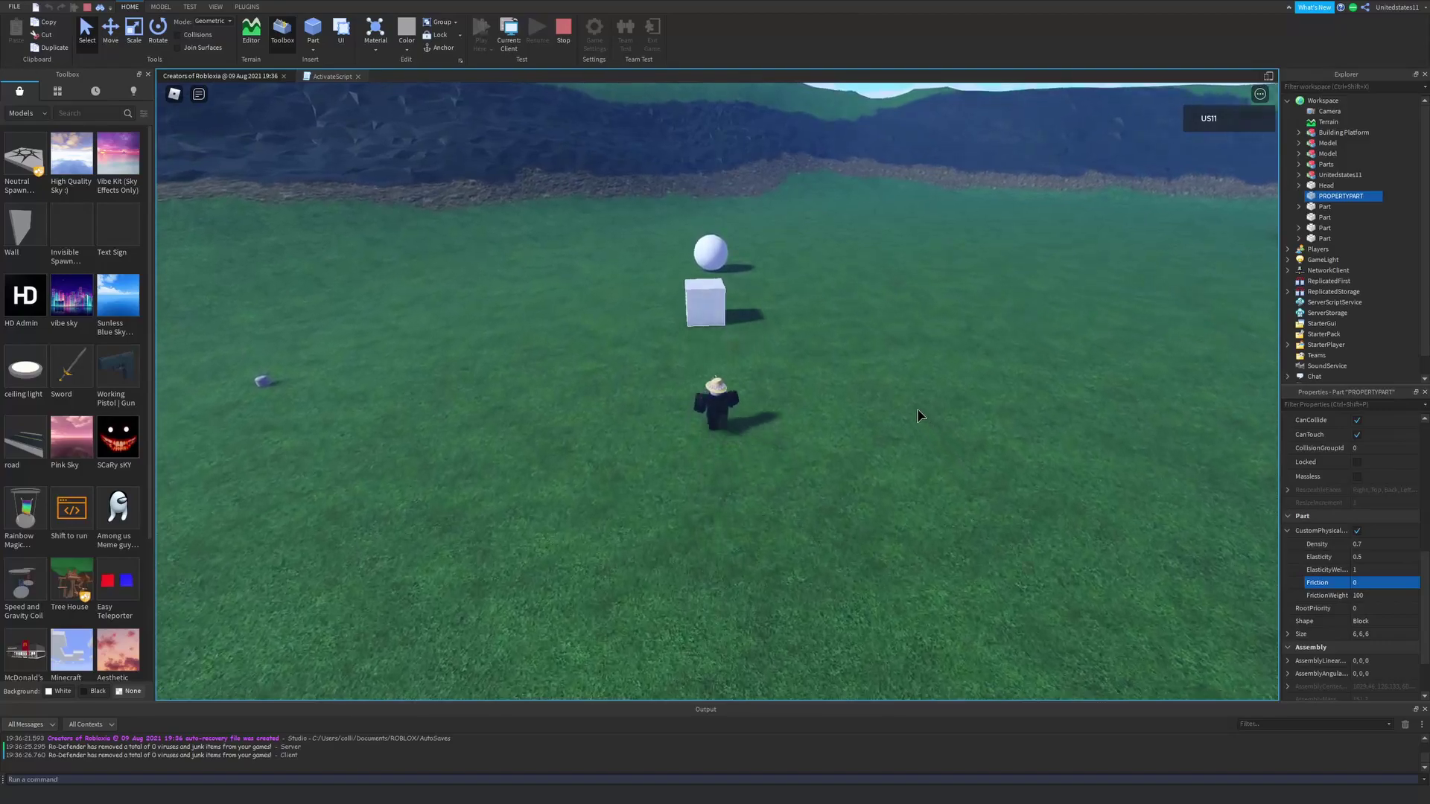
key(w)
key(w)
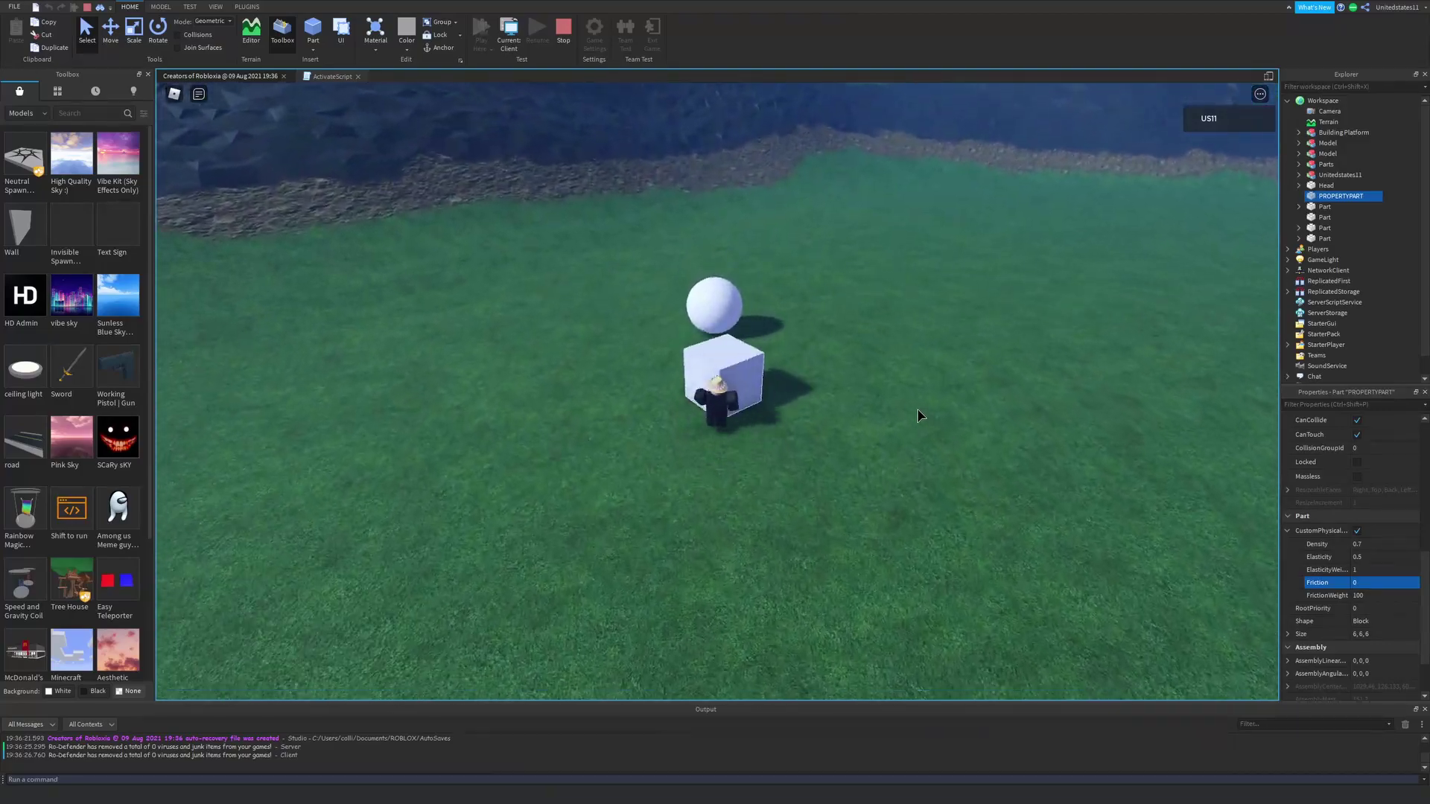
key(w)
key(space)
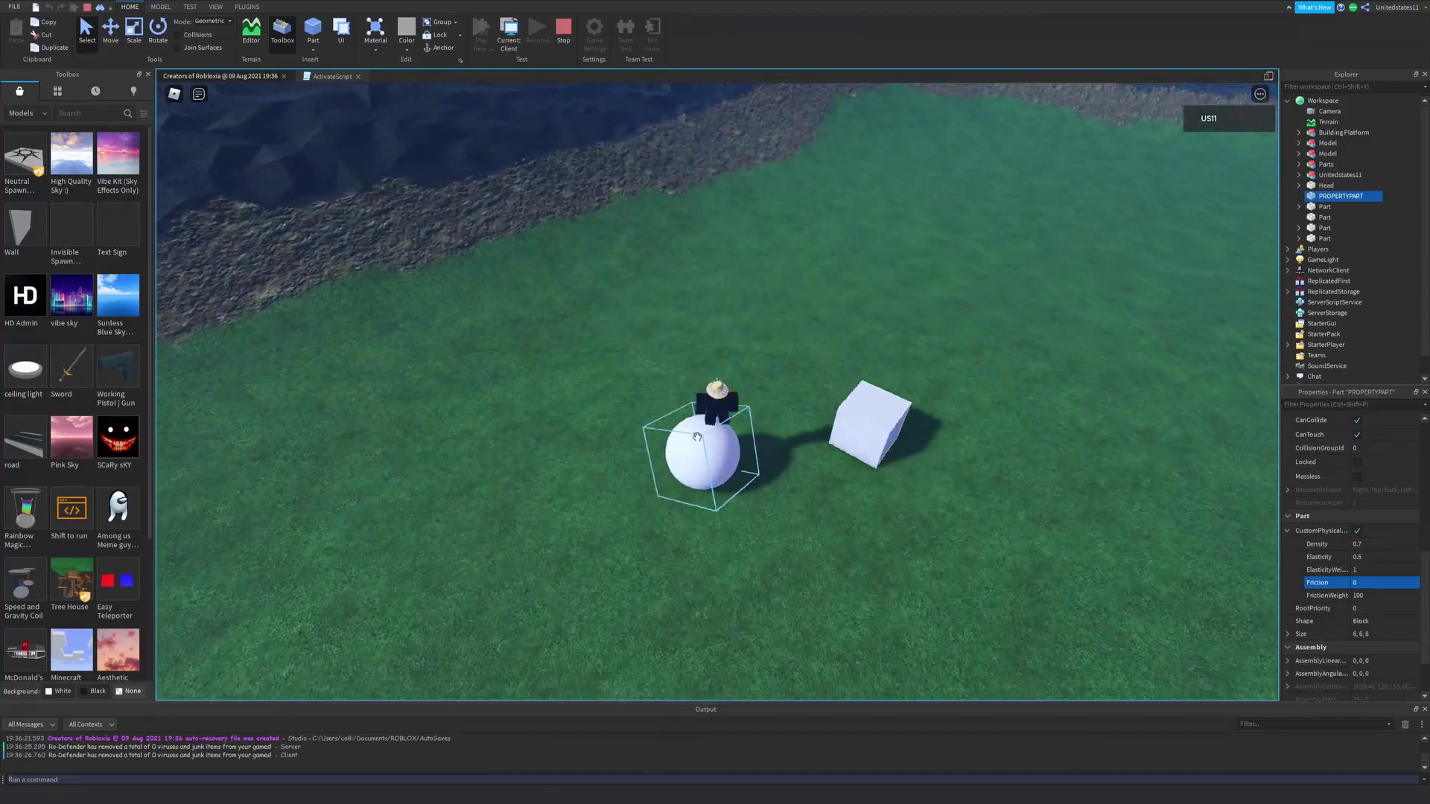
Select the ball on the grass and set its Friction to 0 and FrictionWeight to 100
click(677, 462)
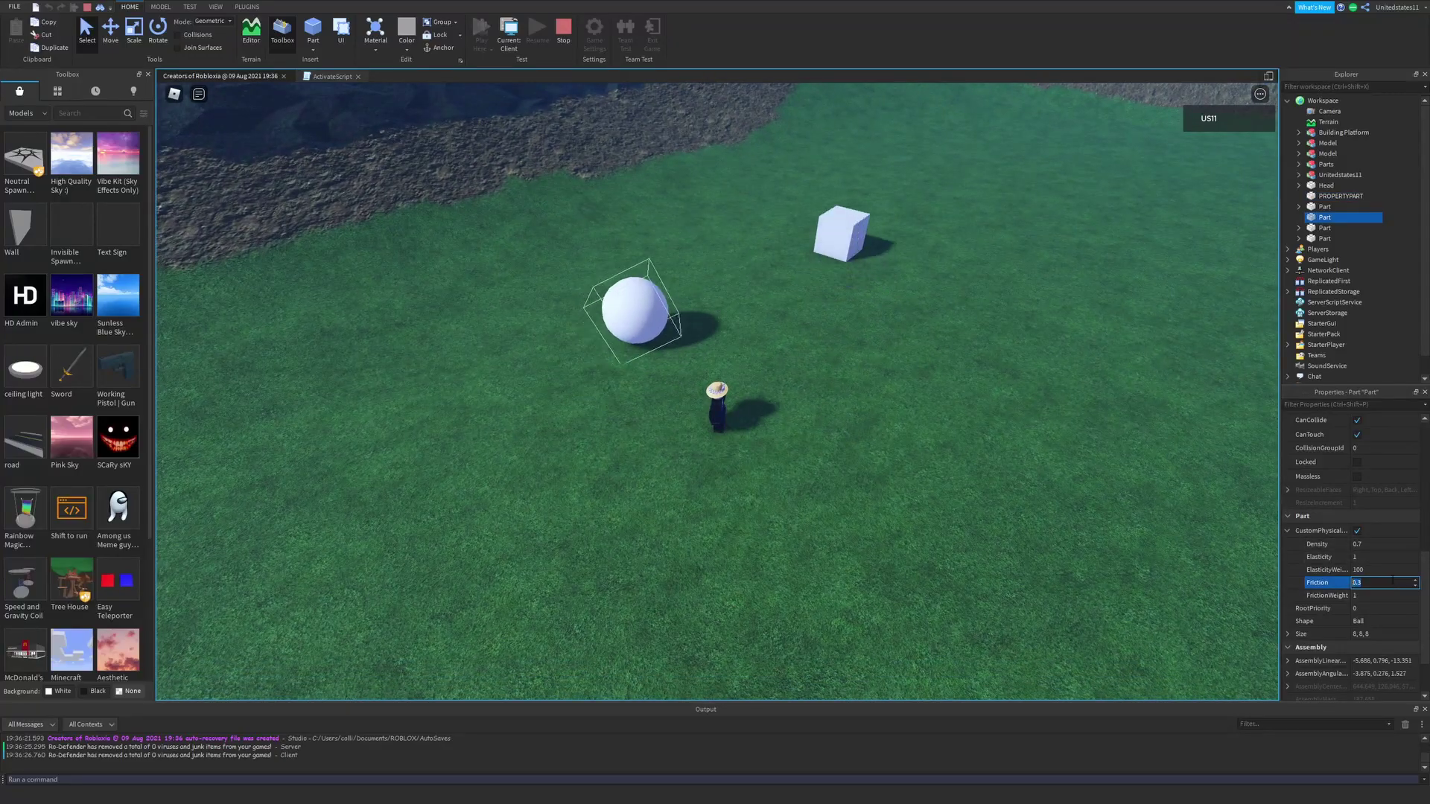
key(Right)
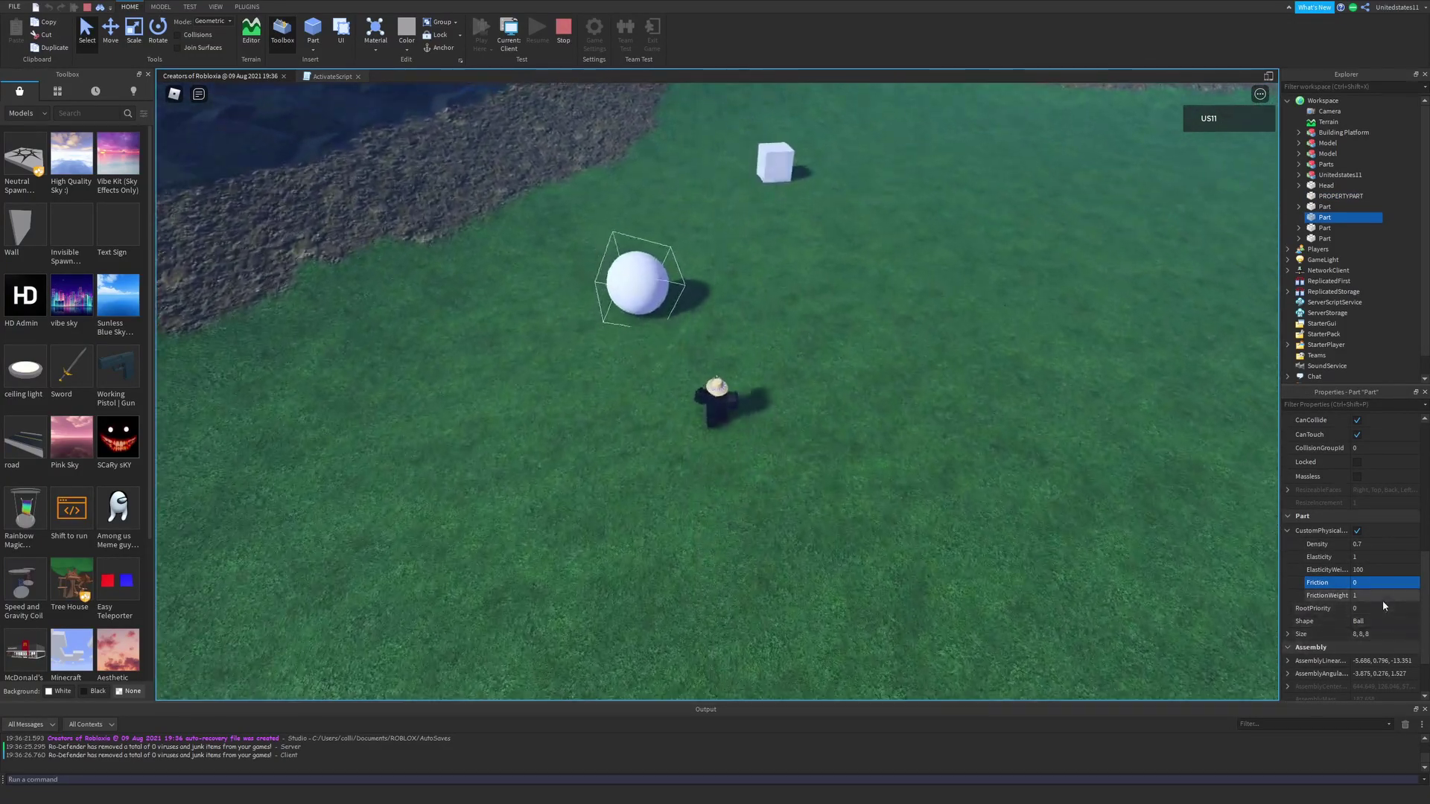
key(w)
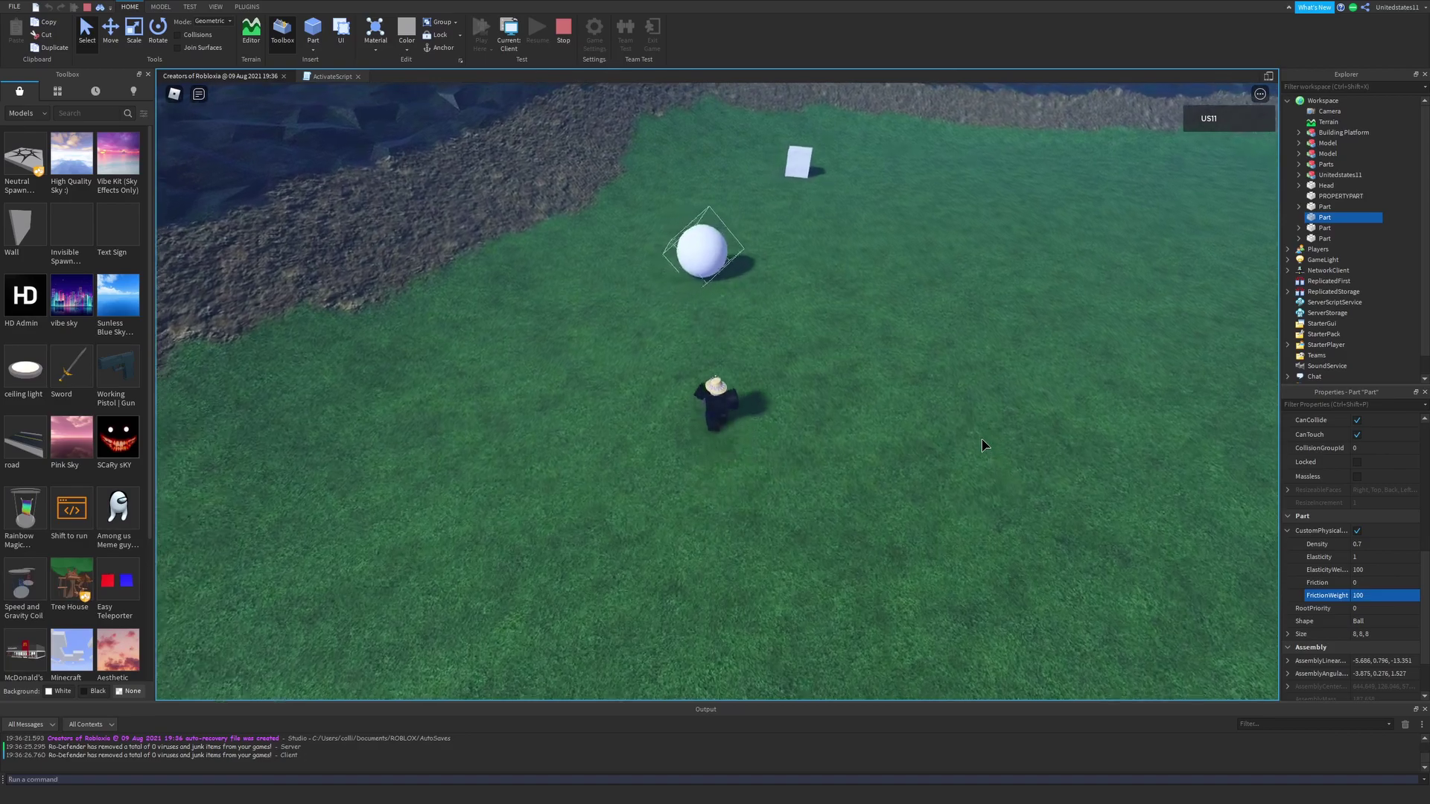
Jump onto the ball and push it around the grass with the character to test its zero friction
right_drag(983, 444, 1111, 377)
key(space)
key(Left)
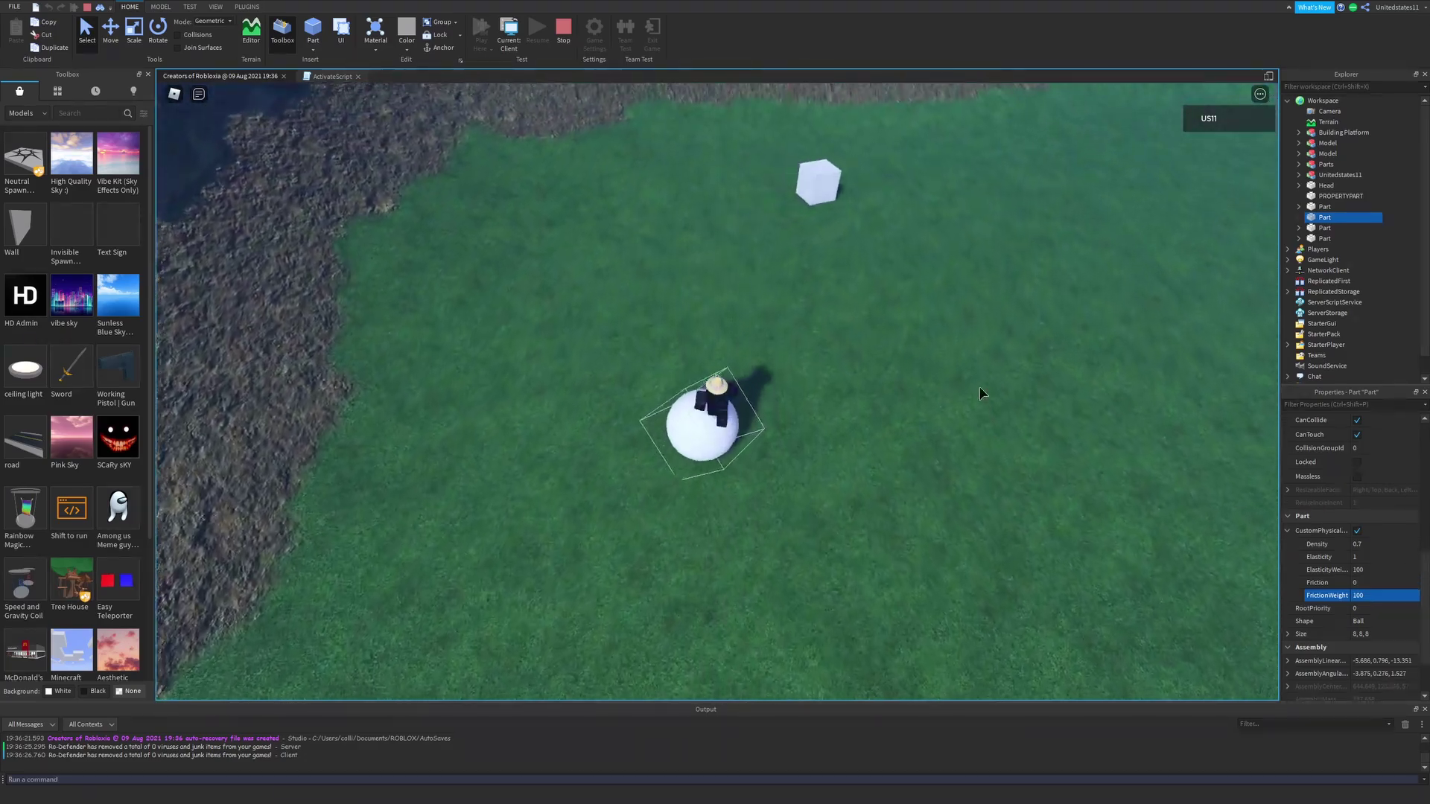
key(s)
key(Left)
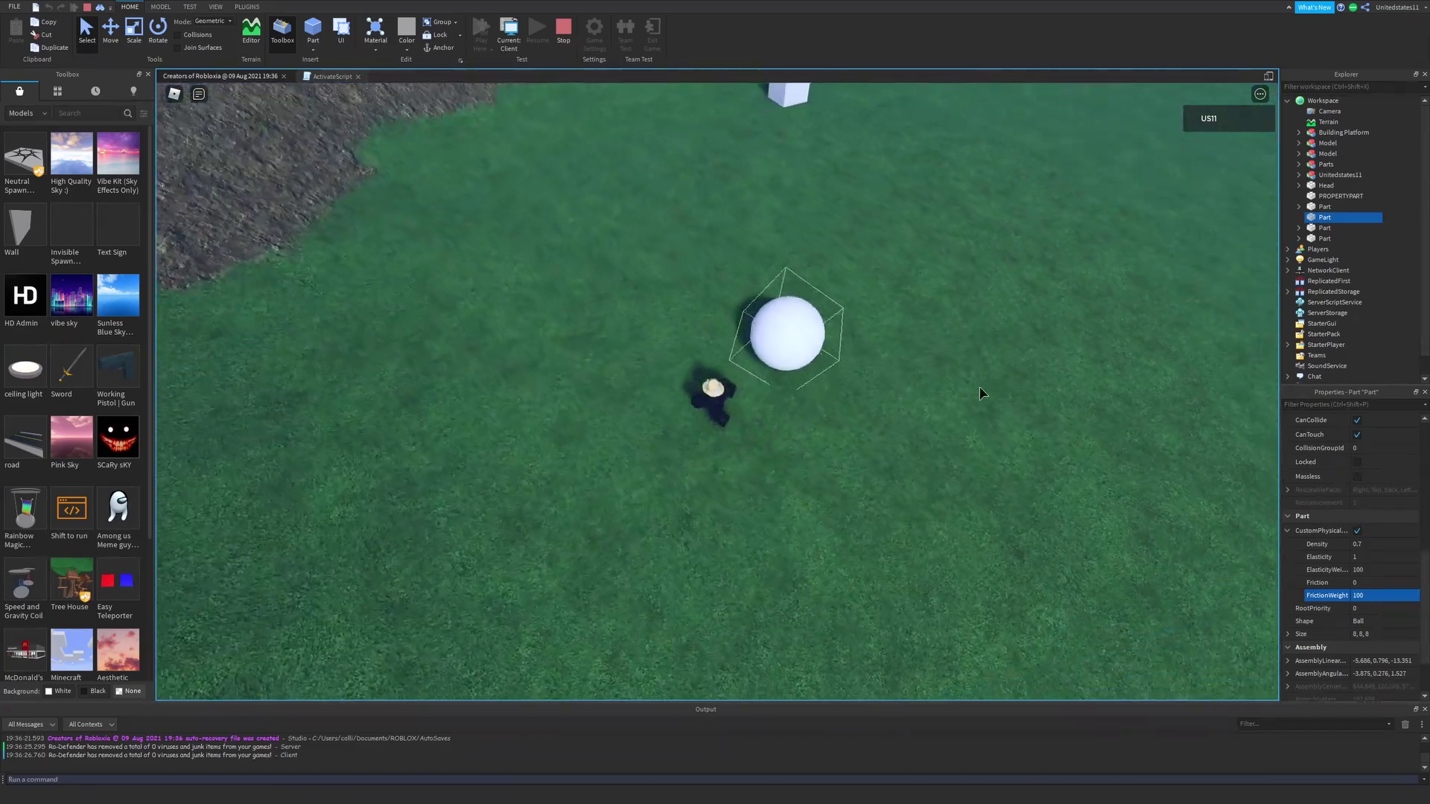
right_drag(980, 388, 716, 391)
key(w)
key(a)
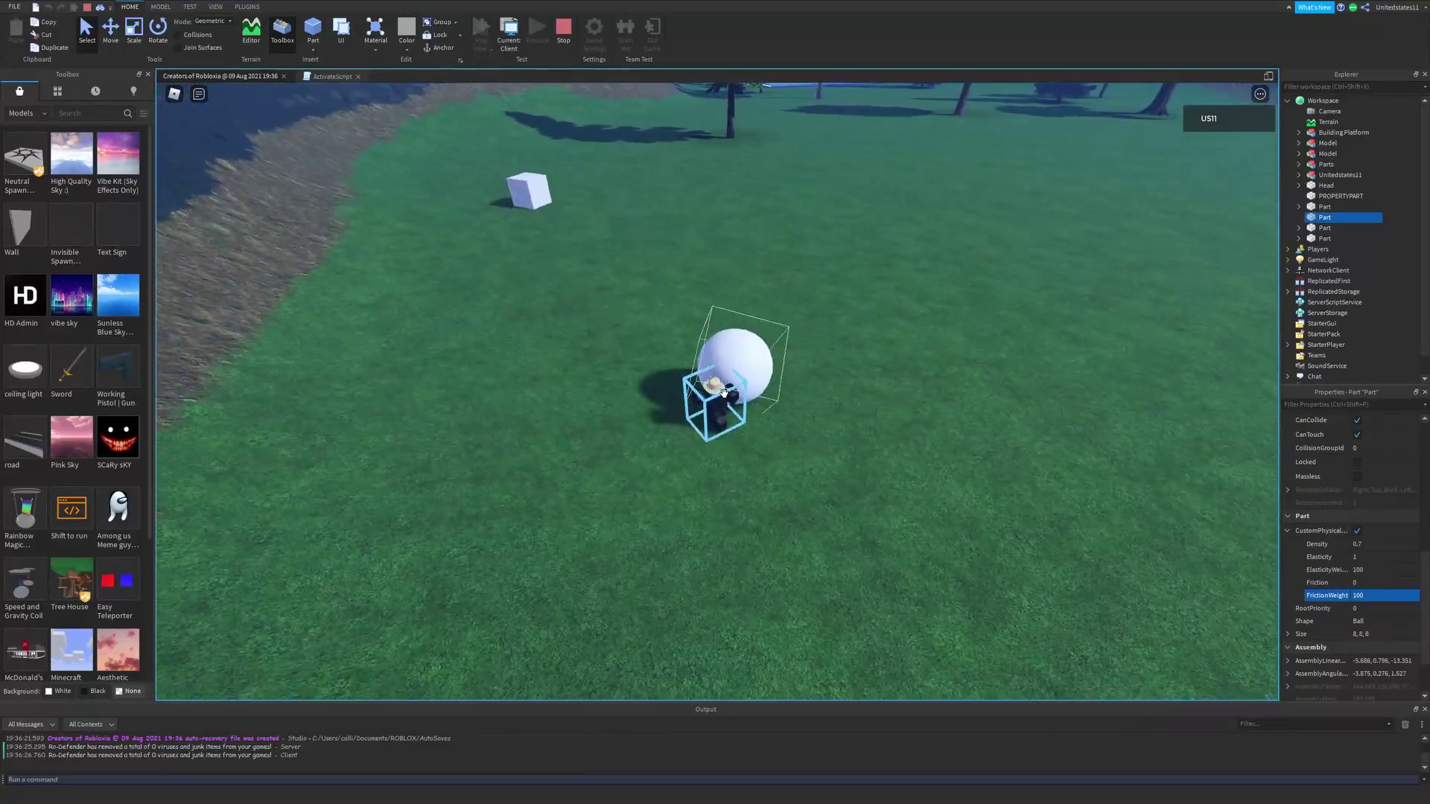
key(d)
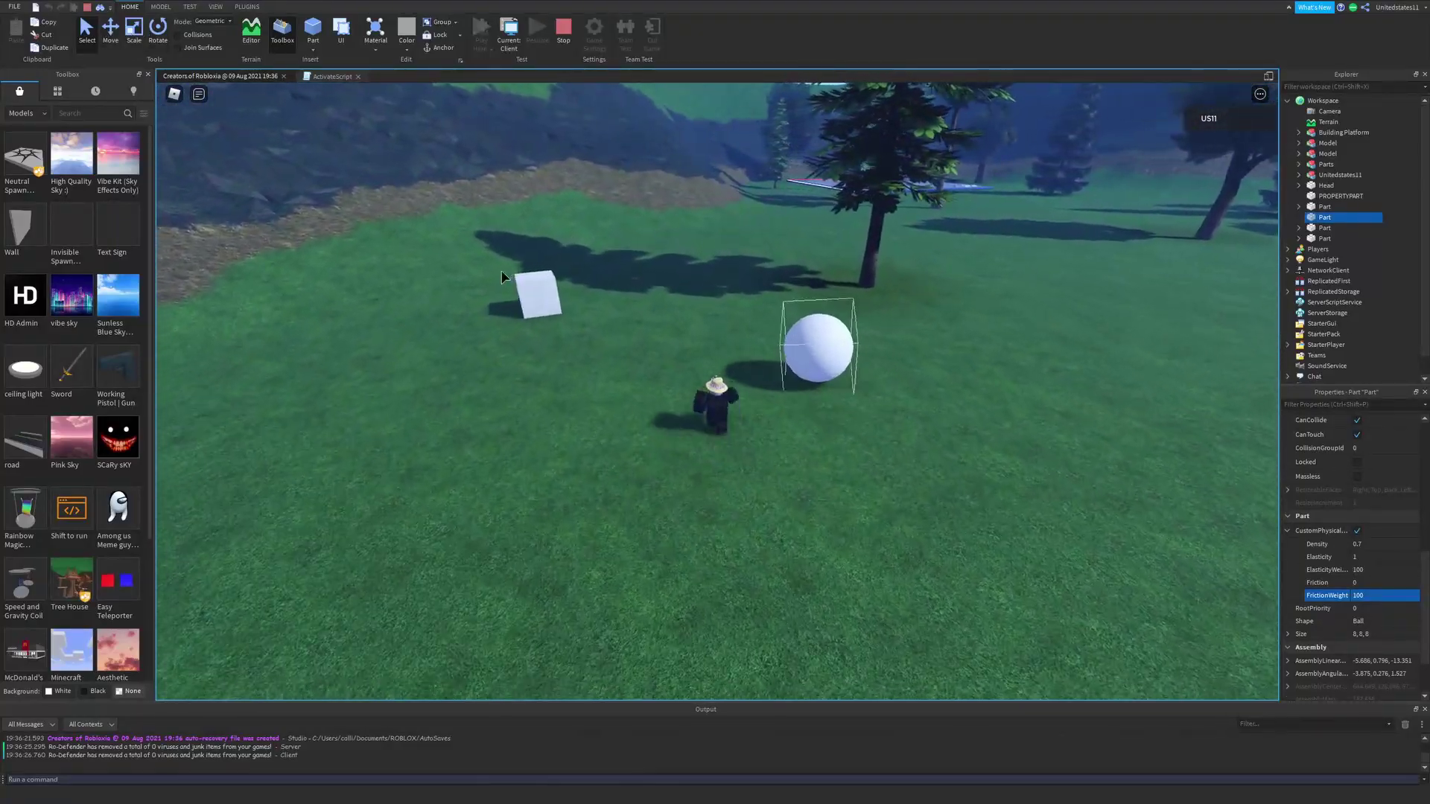
Select the cube on the grass and push it across the field towards the platform with the character
click(543, 317)
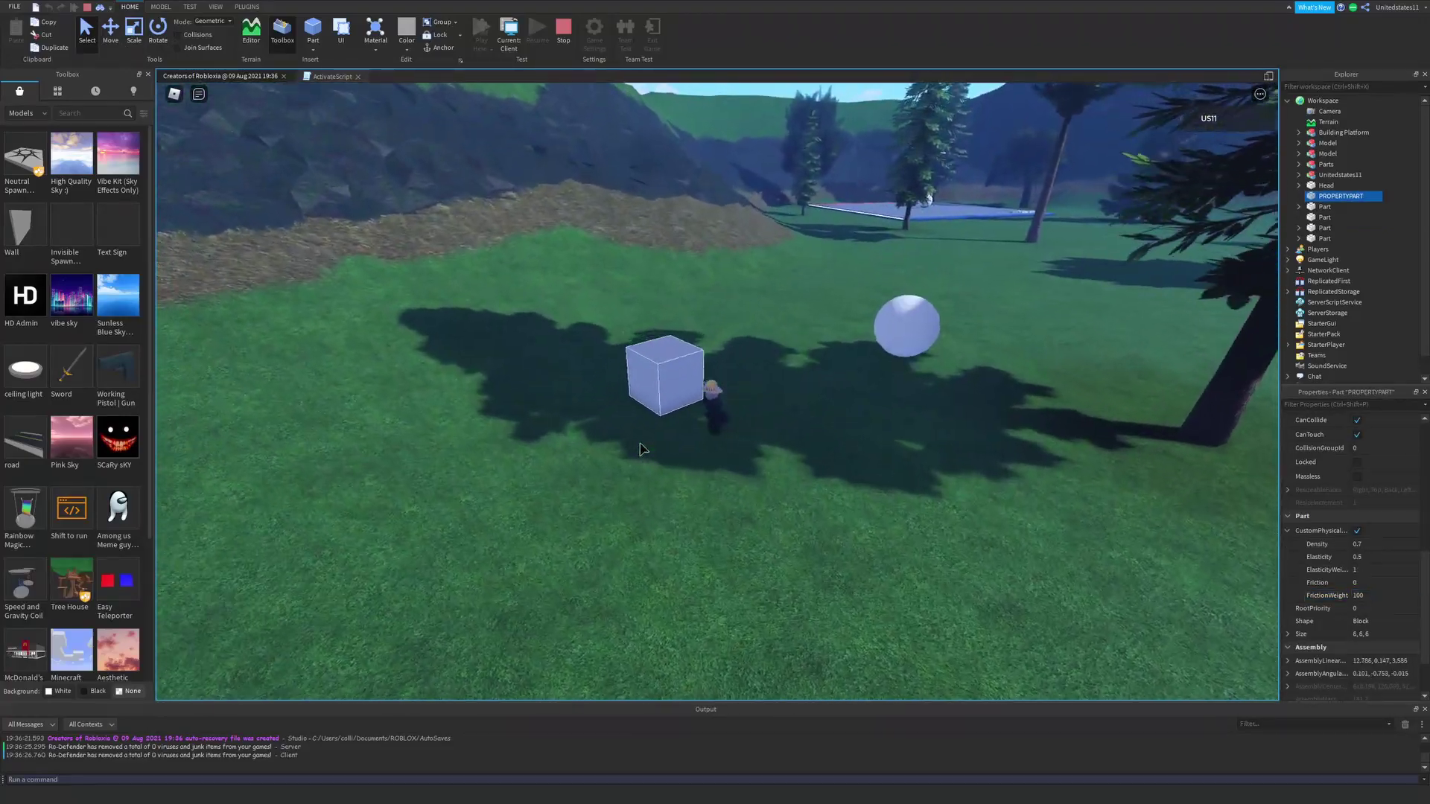
key(w)
right_drag(639, 449, 640, 450)
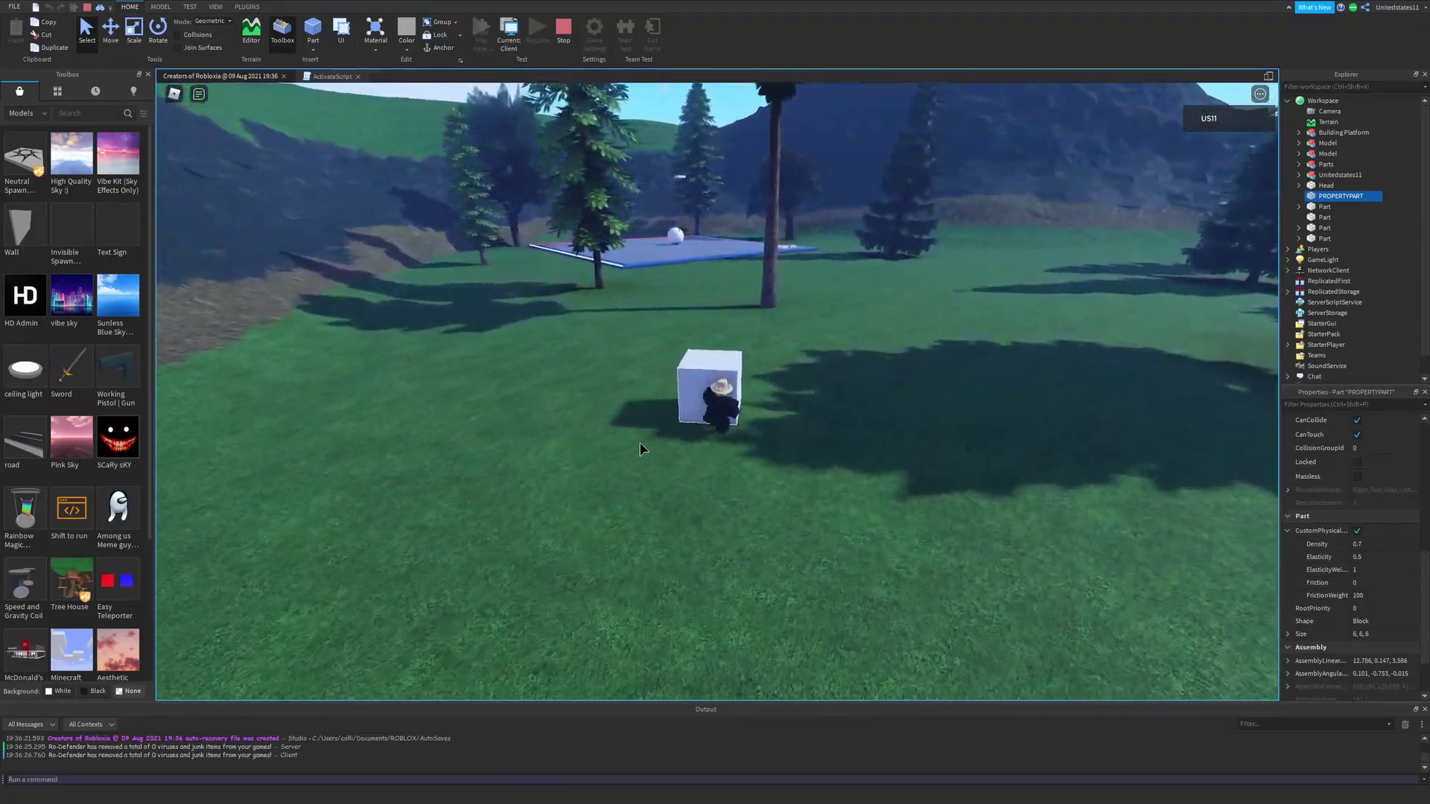
key(w)
right_drag(640, 449, 640, 449)
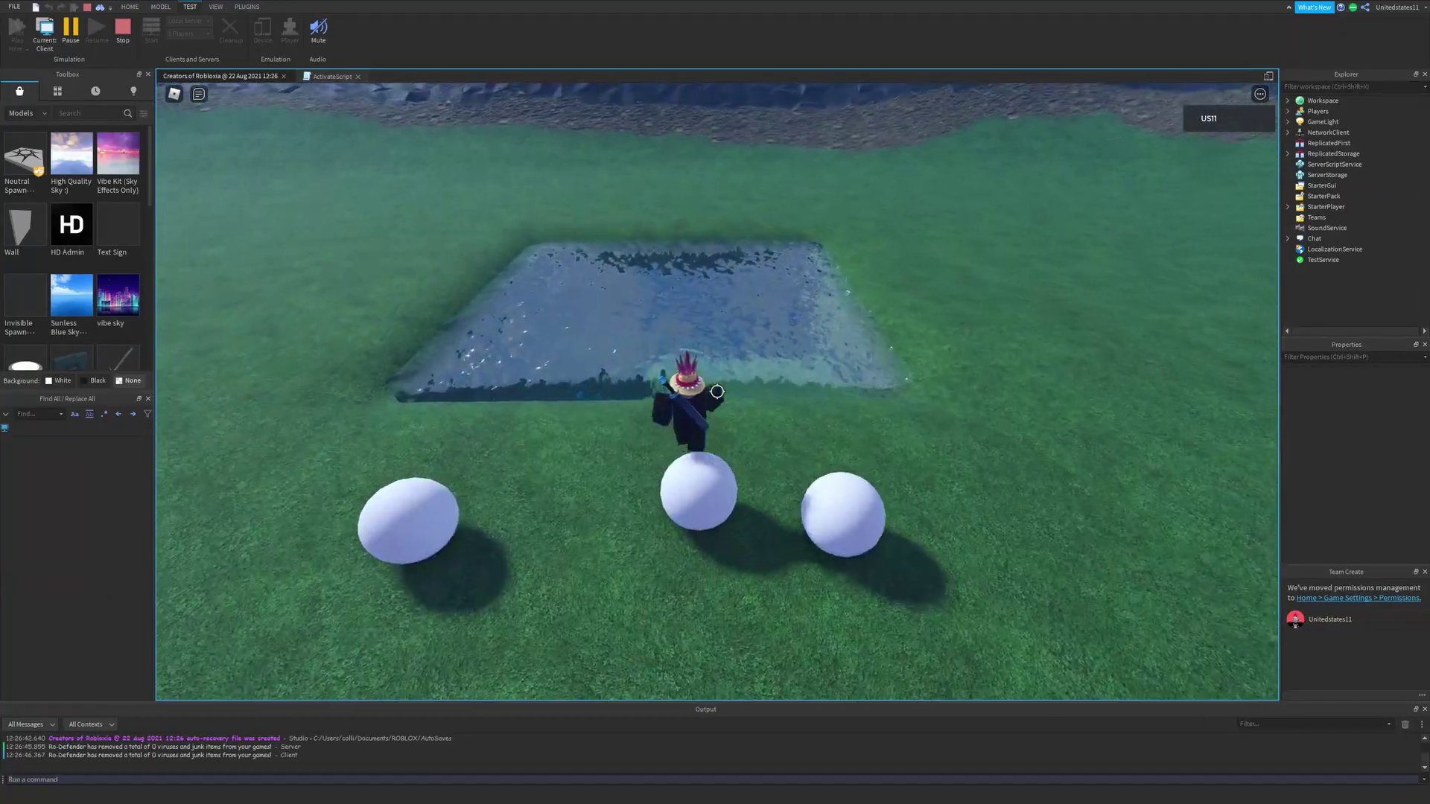
Walk the character past the balls into the pond and jump against the floating balls to test their buoyancy
key(s)
key(d)
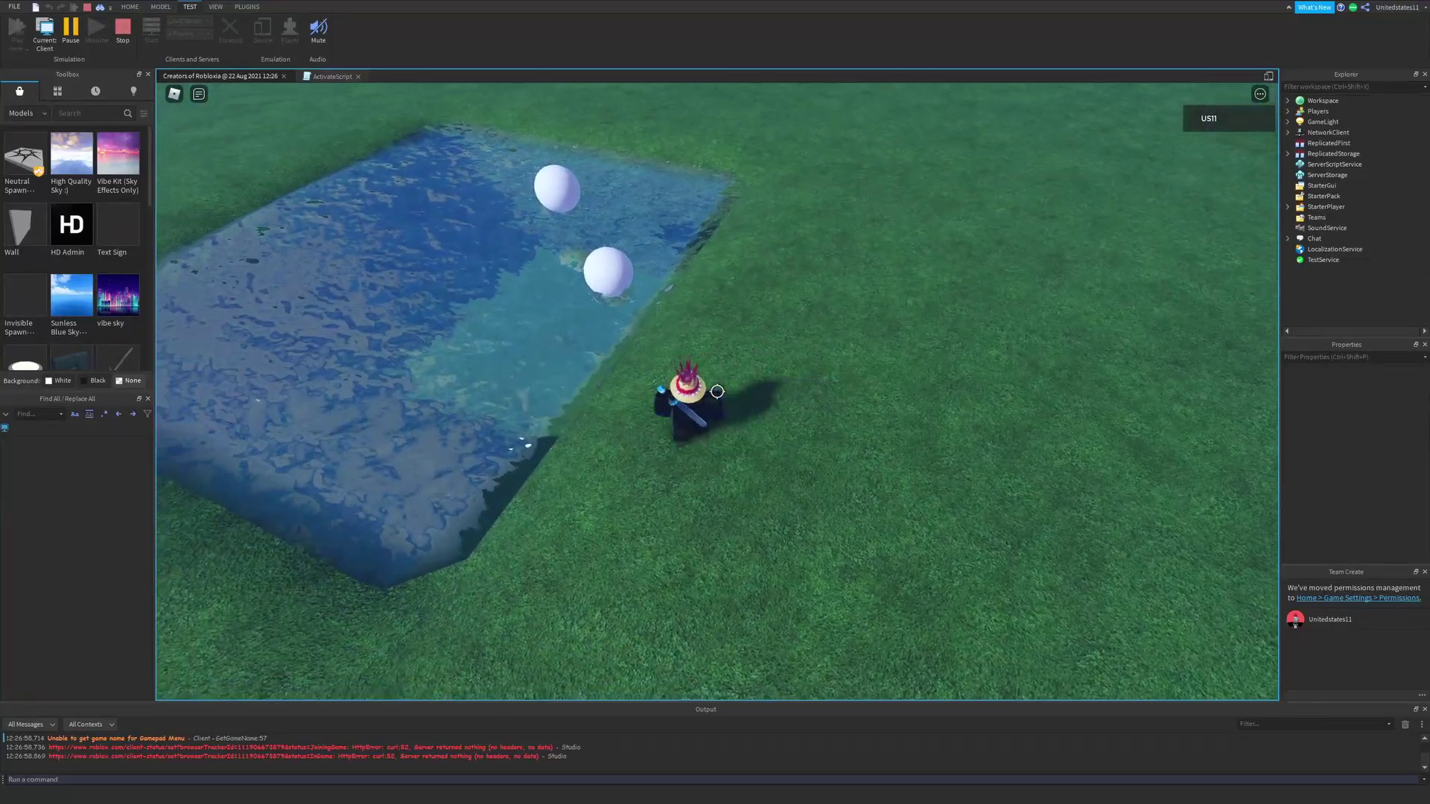
key(w)
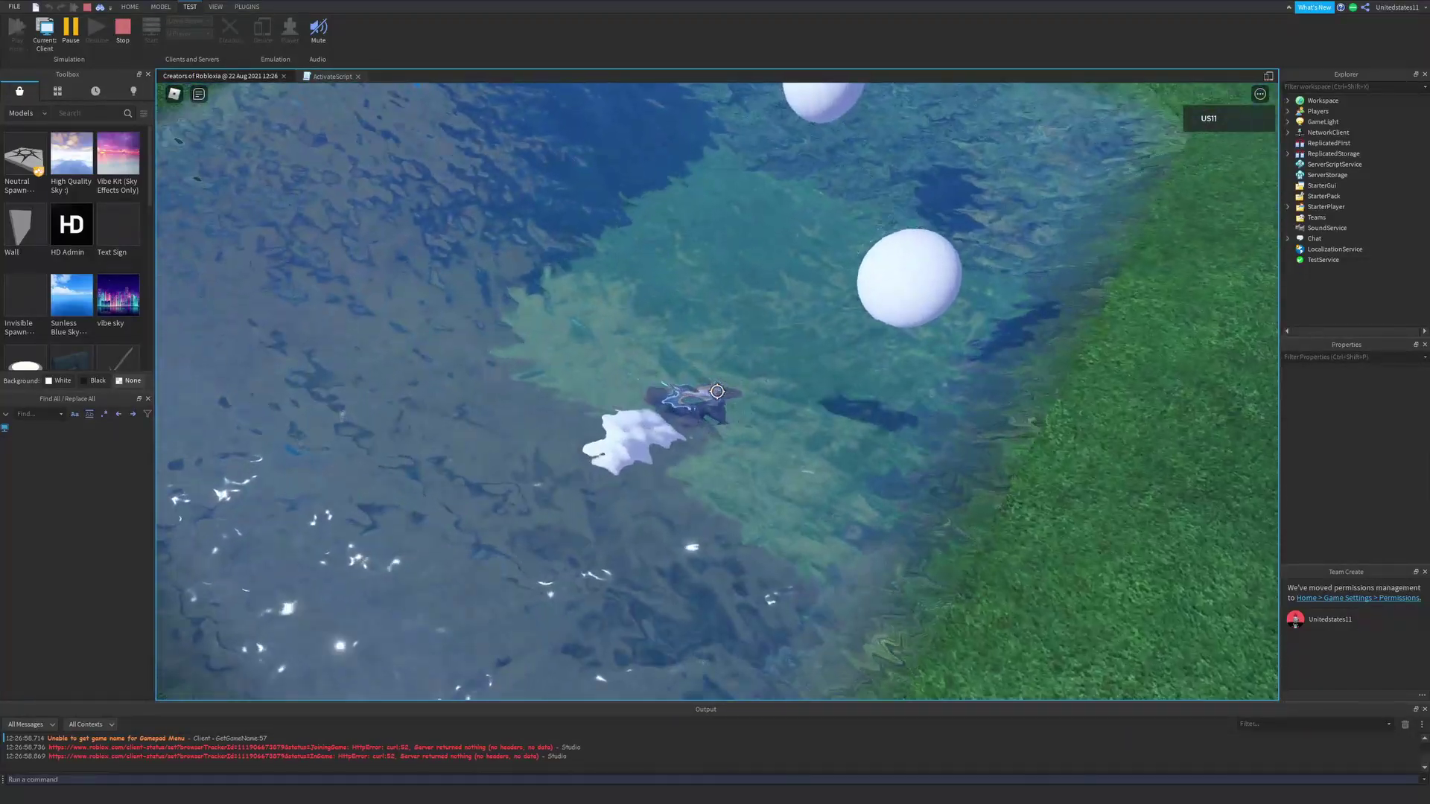
key(space)
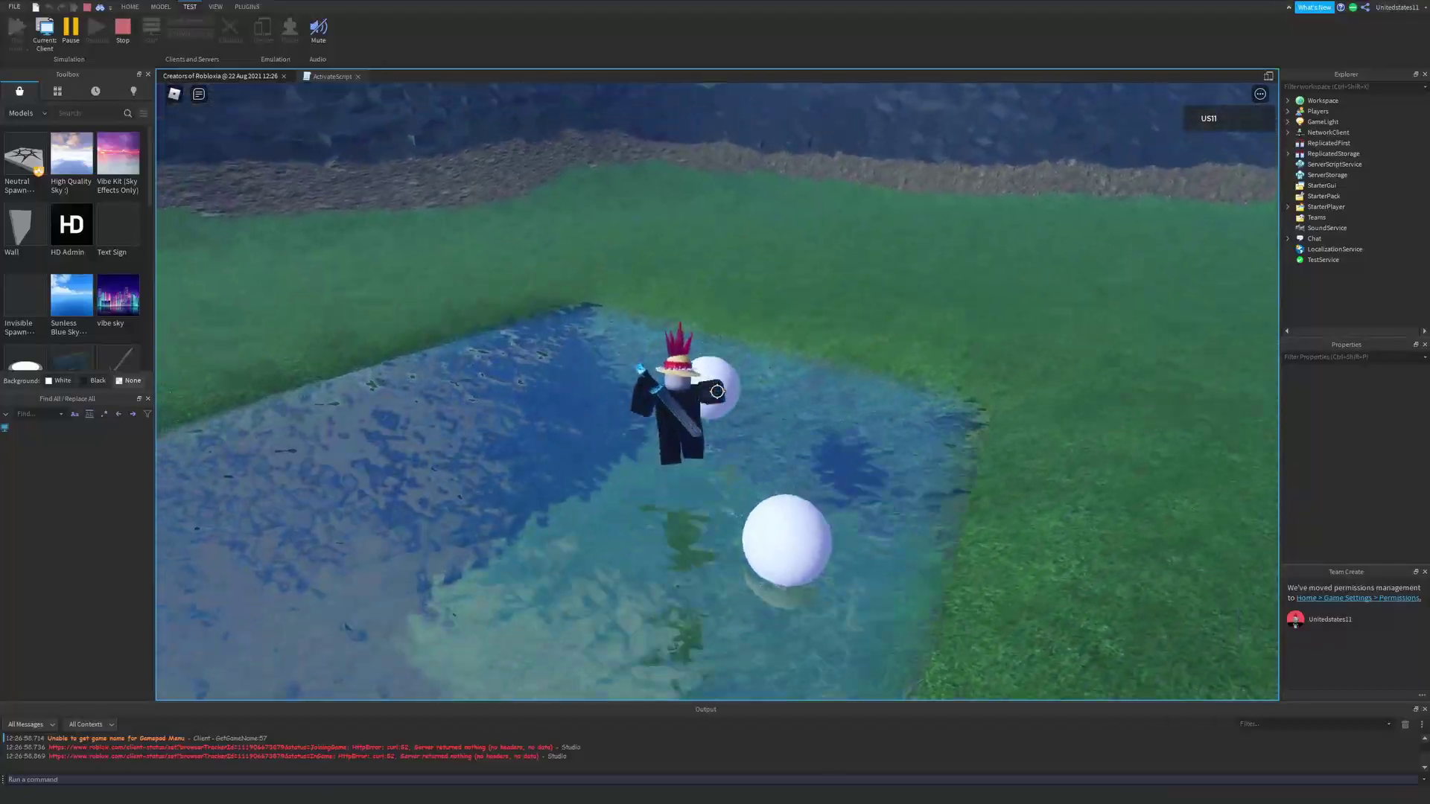
key(space)
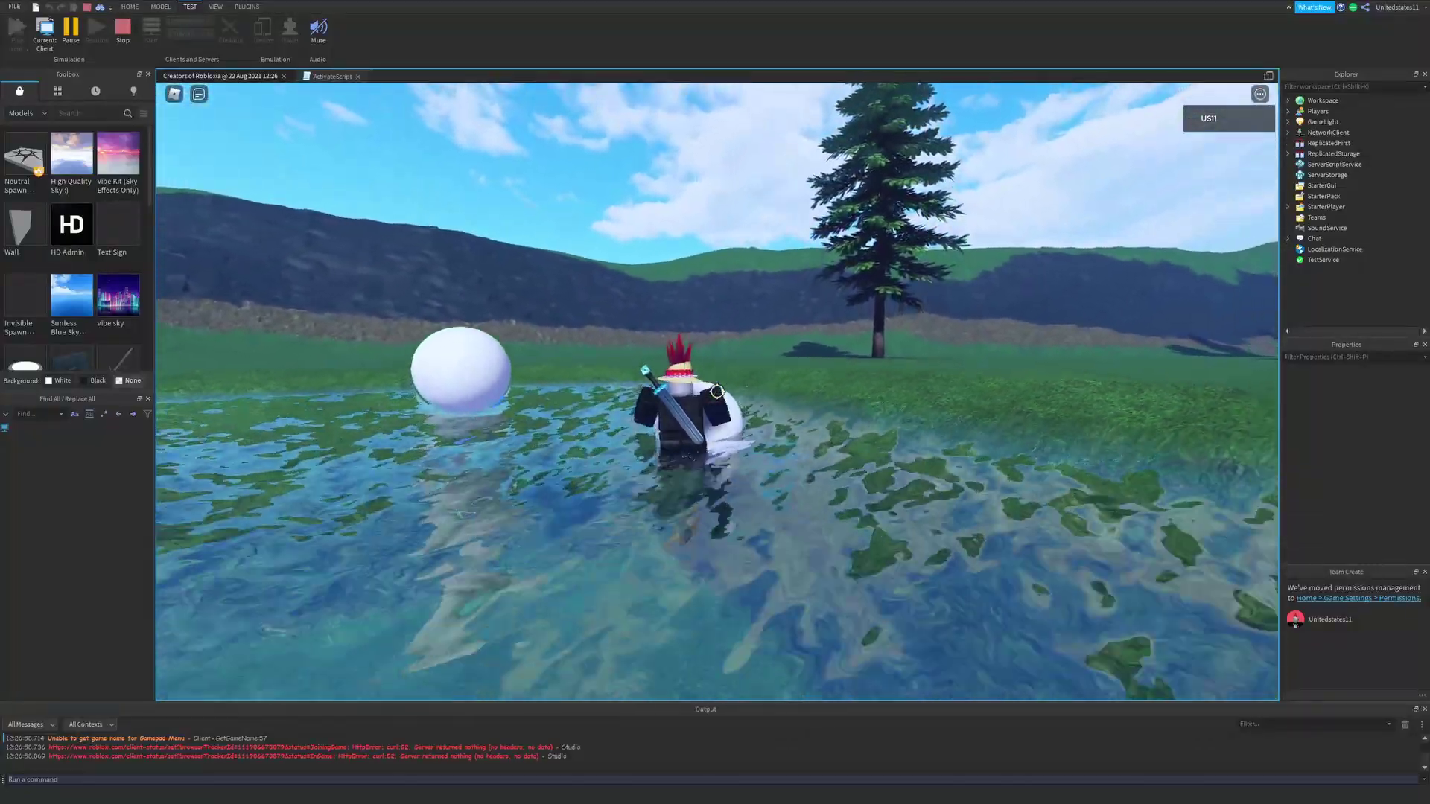
key(w)
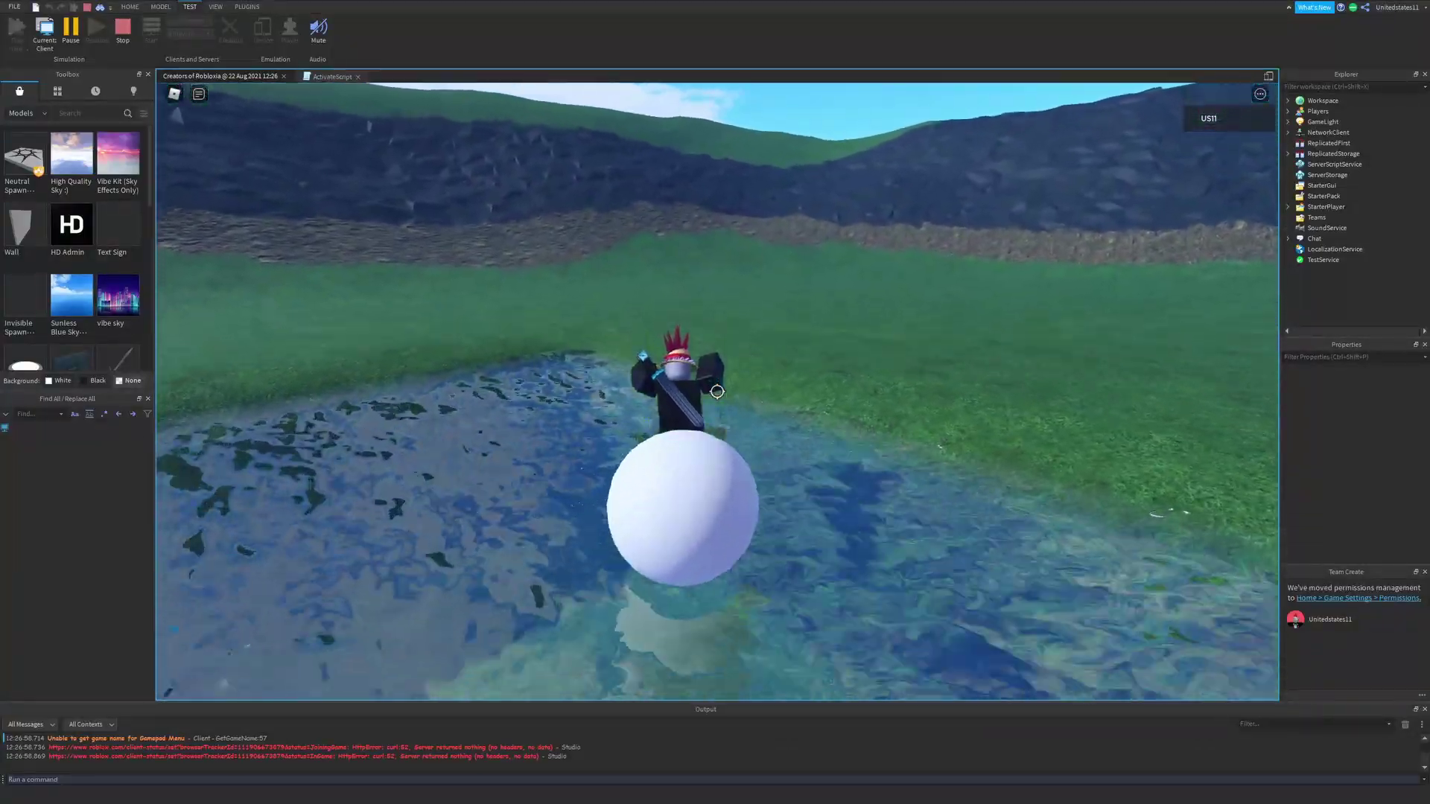
key(space)
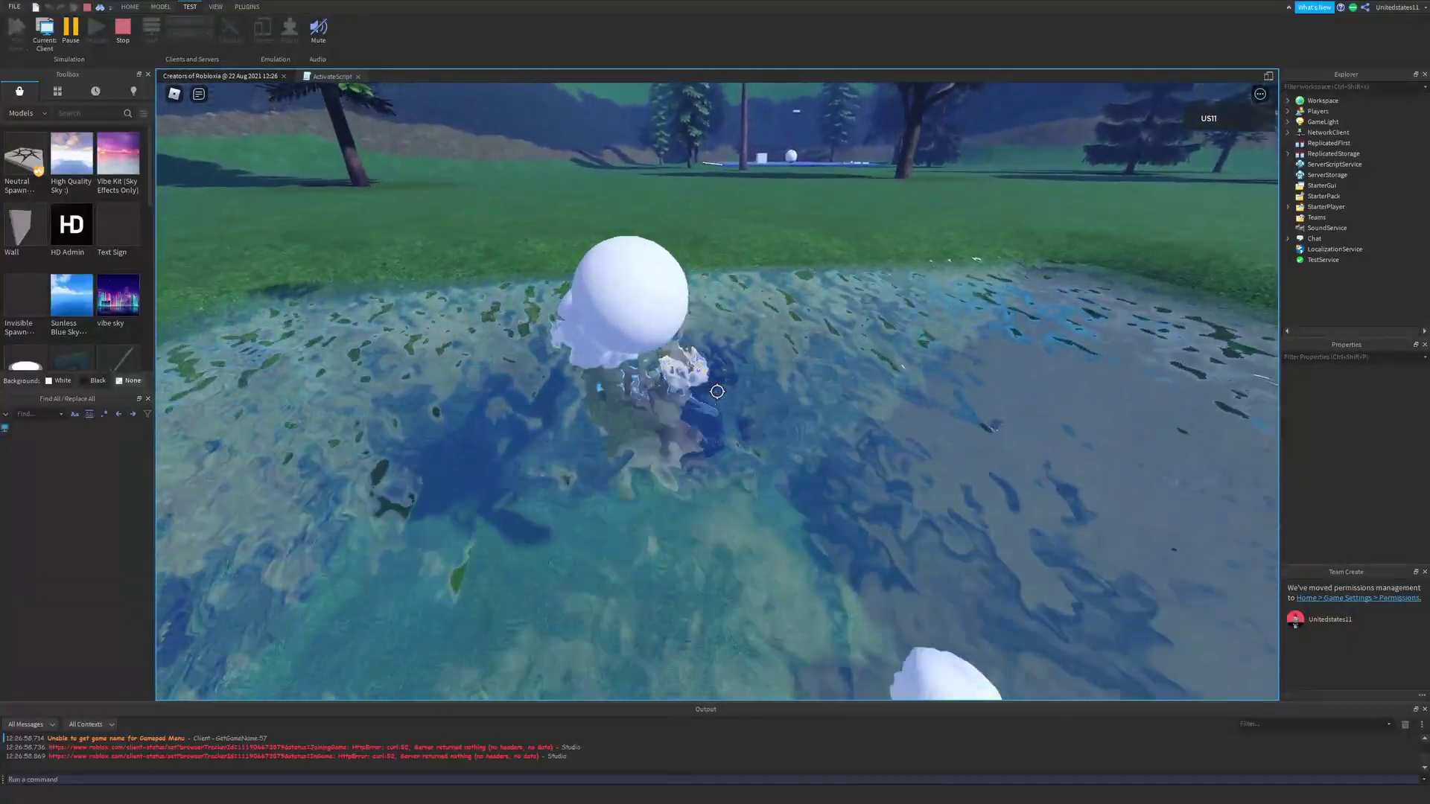
key(space)
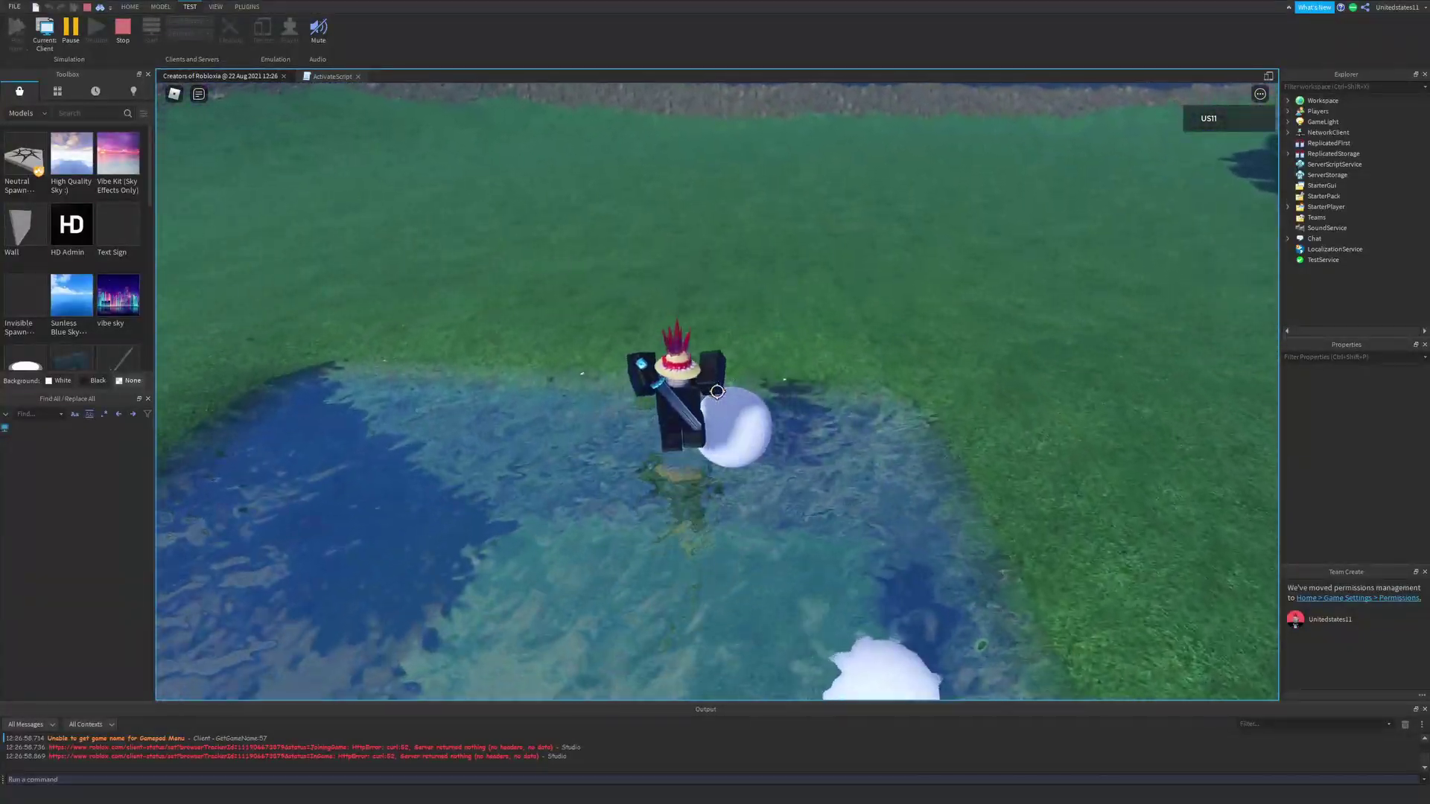
key(space)
key(space)
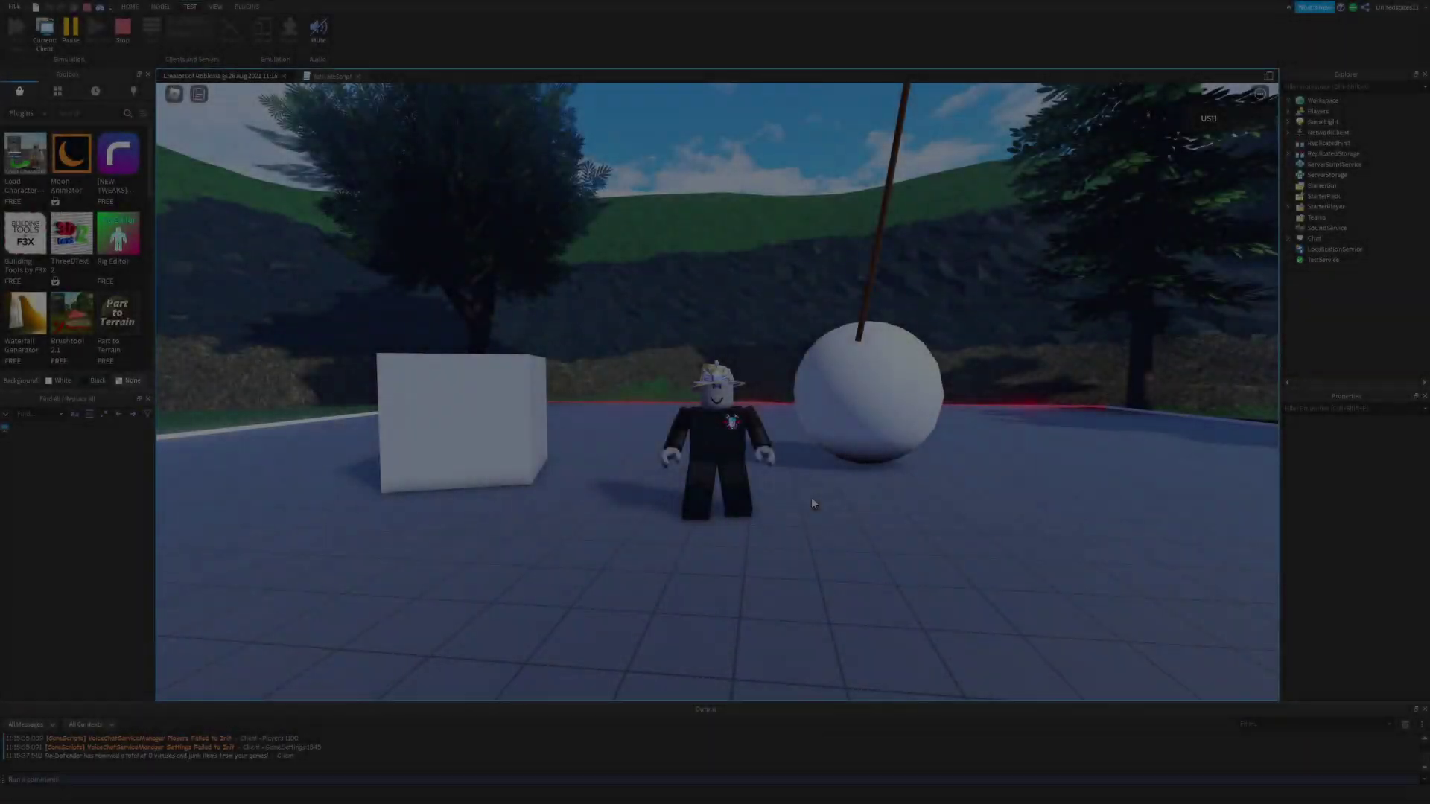
key(w)
key(a)
key(space)
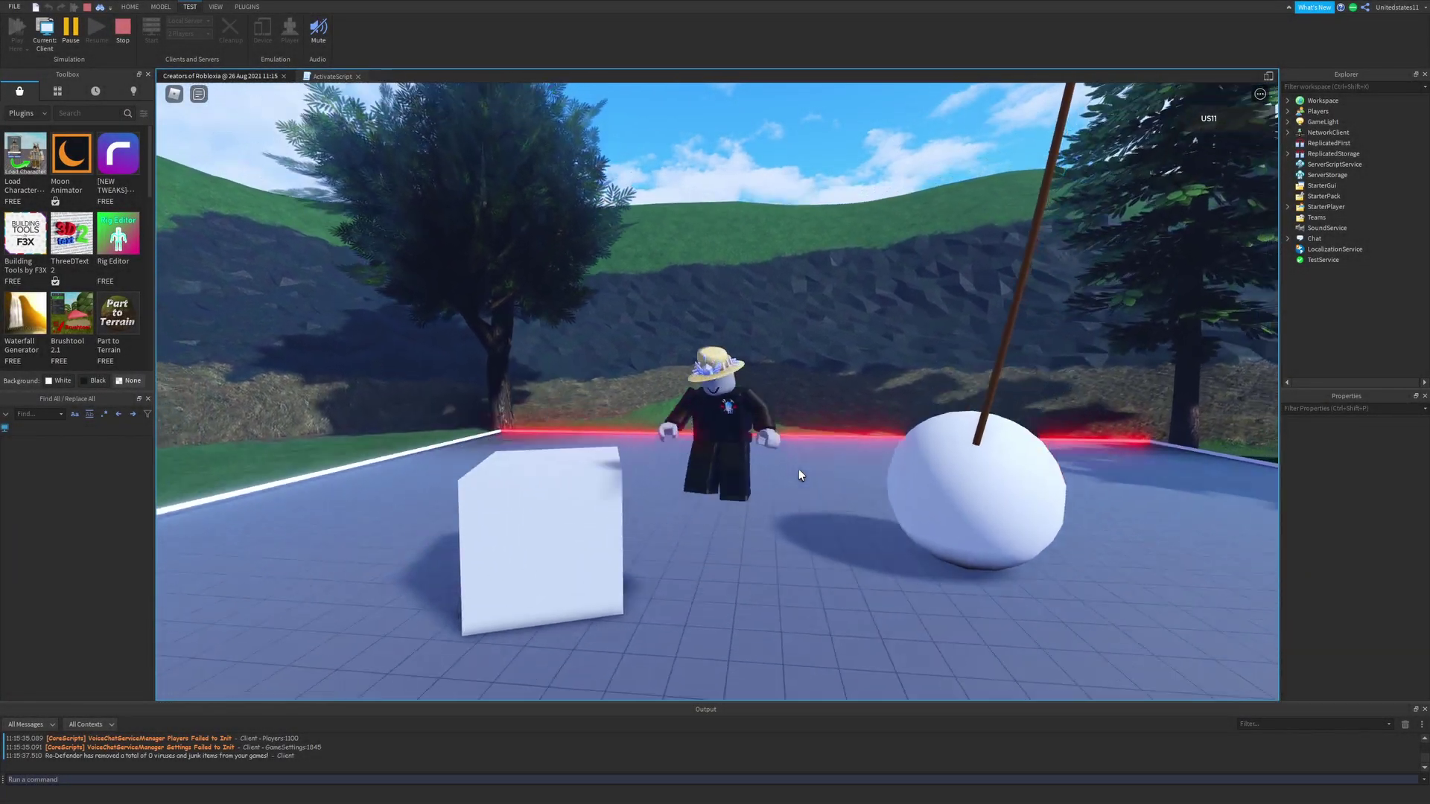
key(w)
key(space)
key(d)
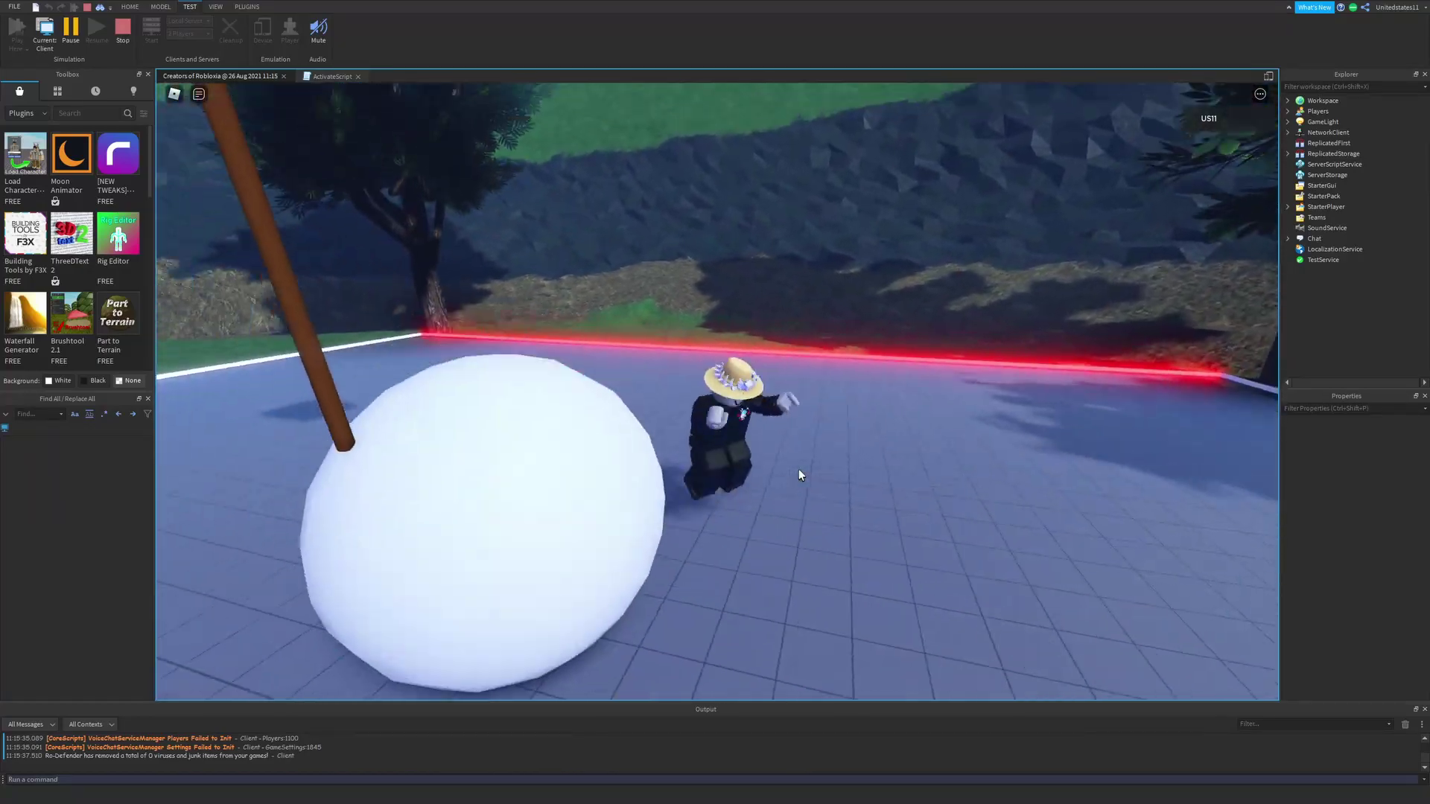
key(a)
key(a)
key(space)
key(space)
key(w)
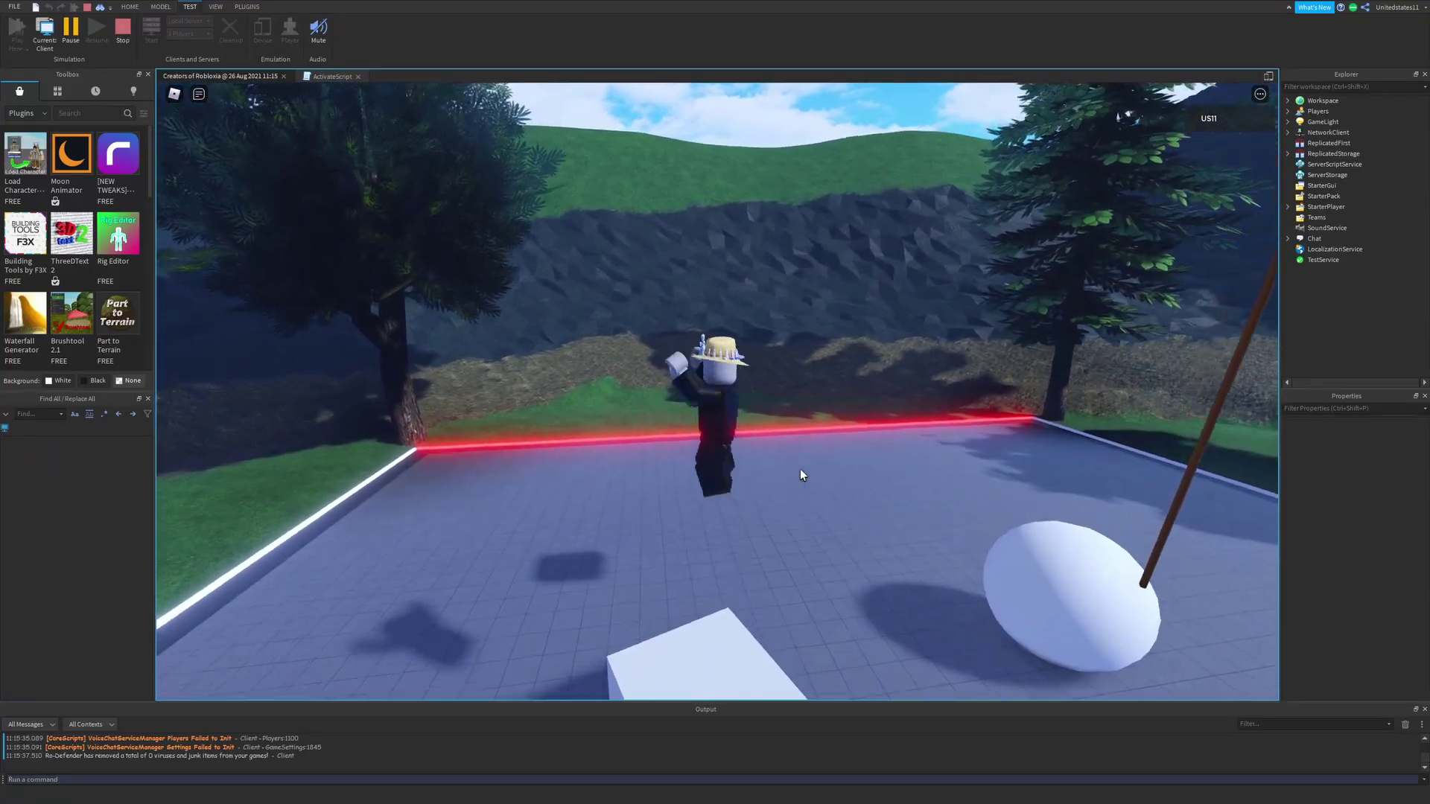
key(d)
key(s)
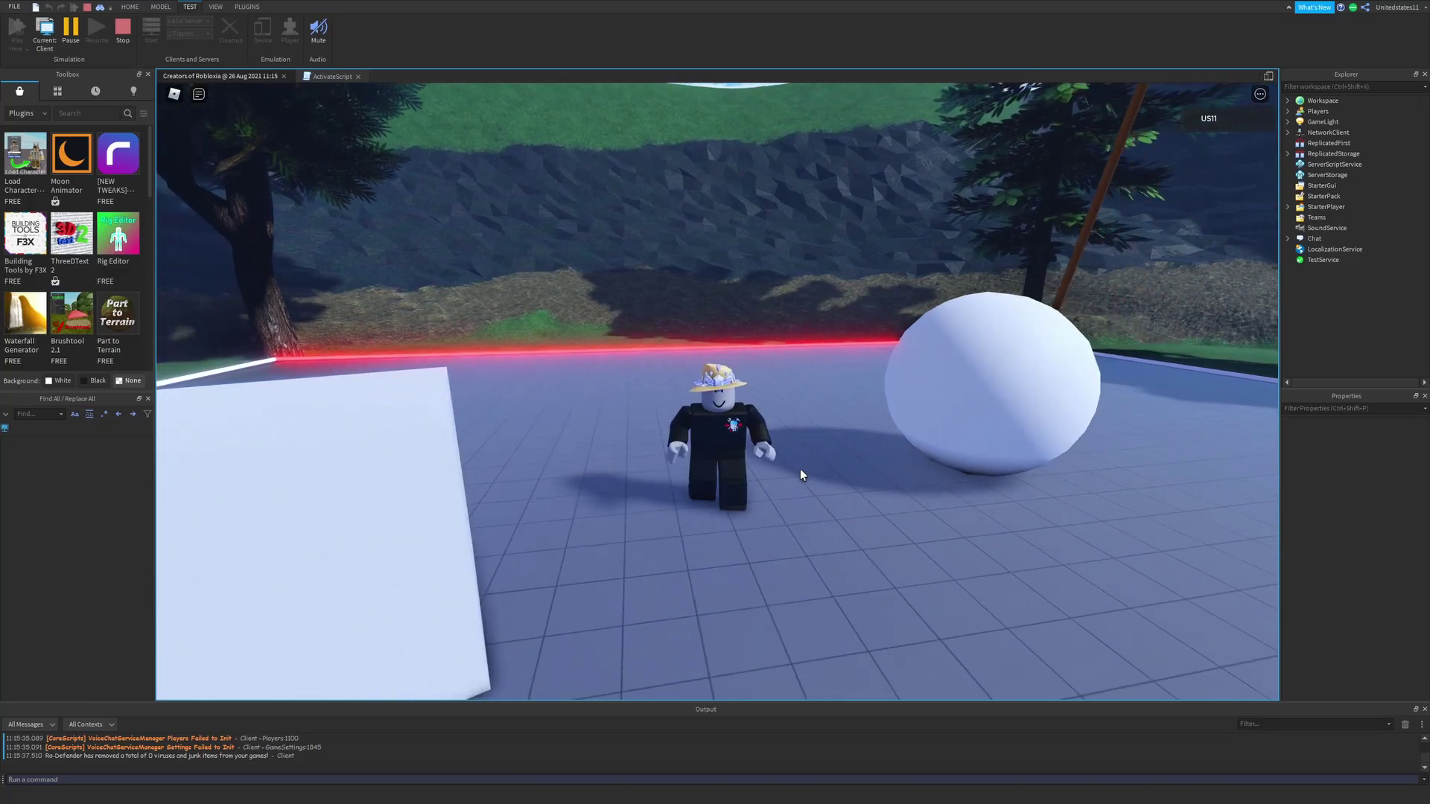
key(a)
key(space)
key(w)
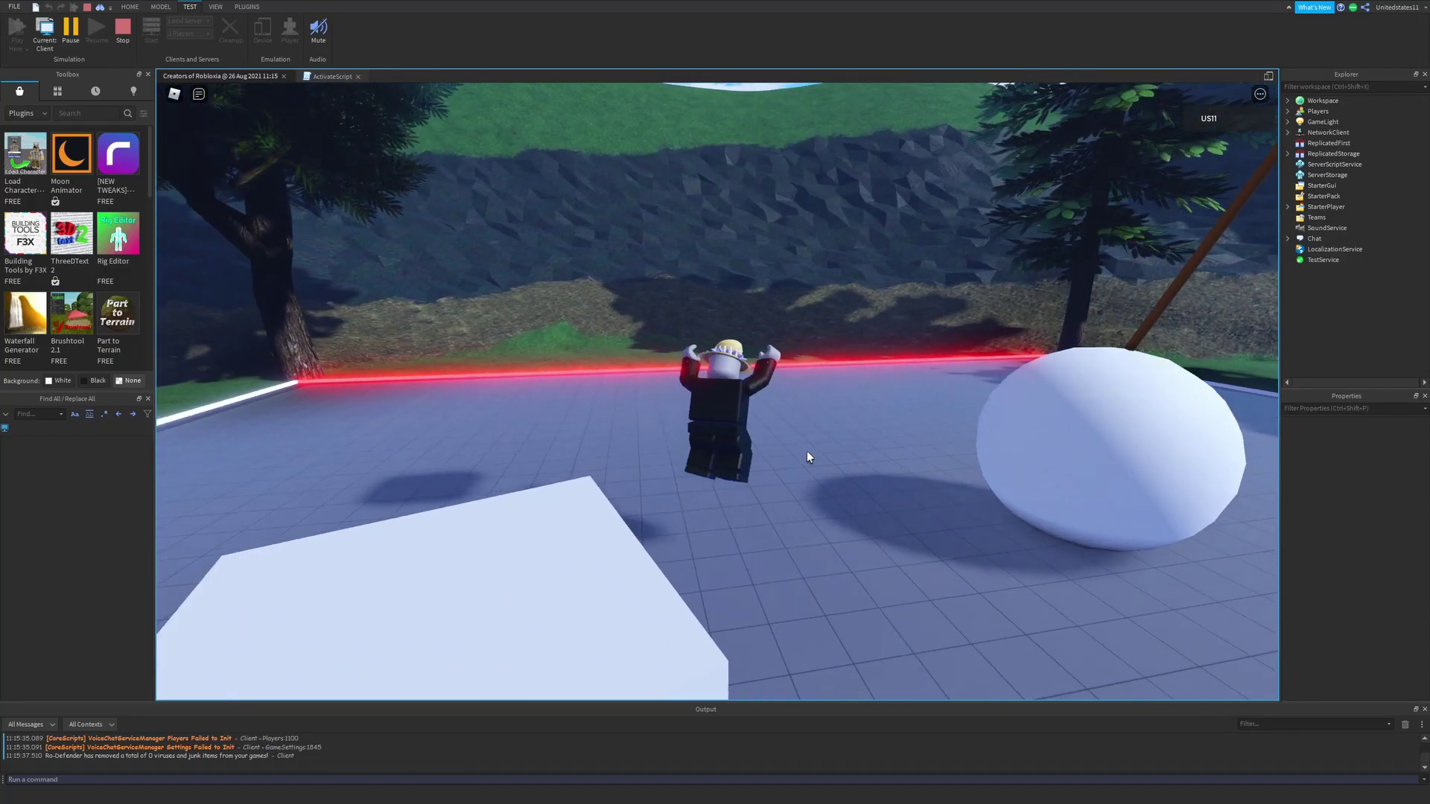
key(d)
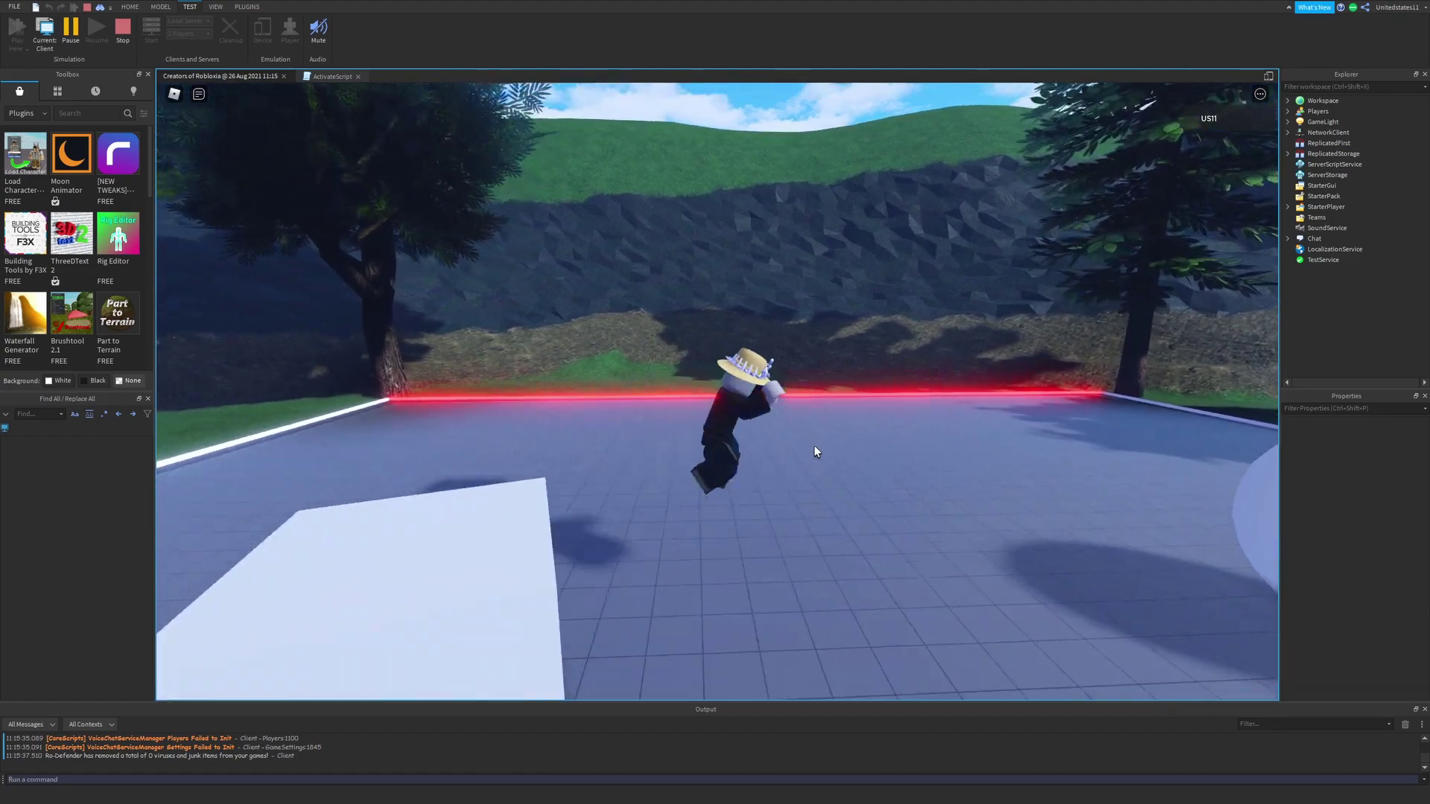
scroll(815, 446, up, 1)
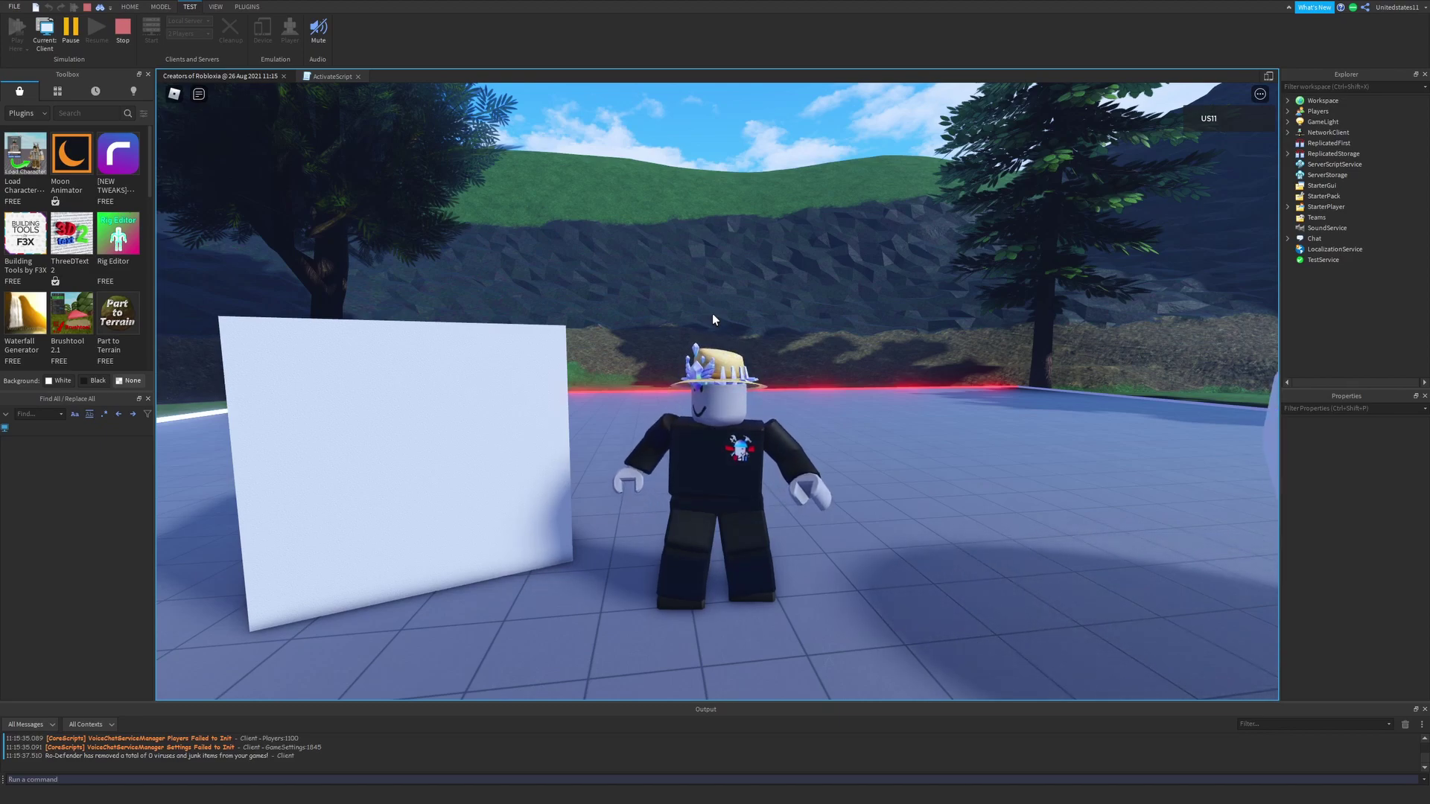
key(w)
key(s)
key(d)
scroll(674, 325, down, 3)
key(w)
key(d)
key(space)
key(a)
key(s)
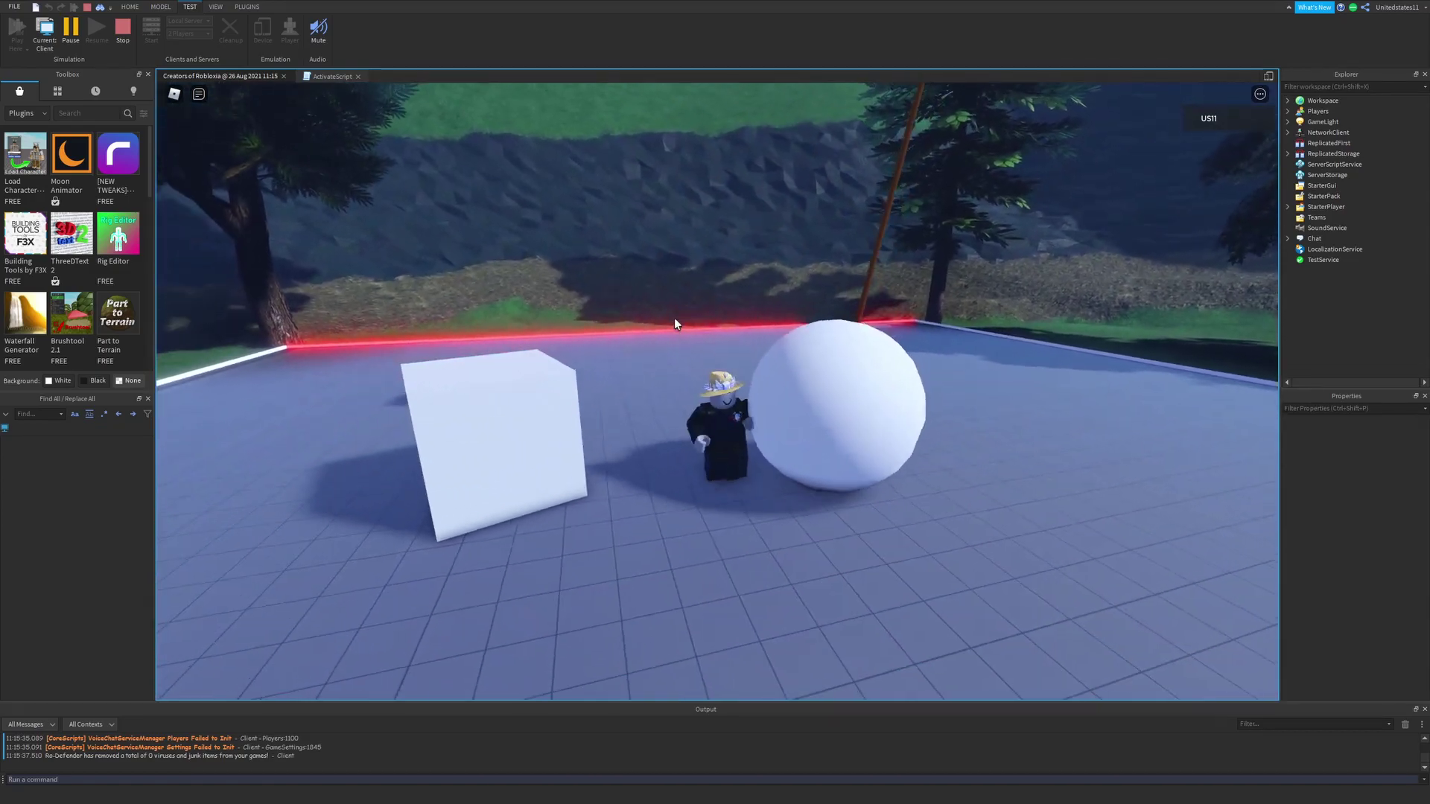
key(w)
key(d)
key(a)
key(s)
right_drag(674, 319, 675, 319)
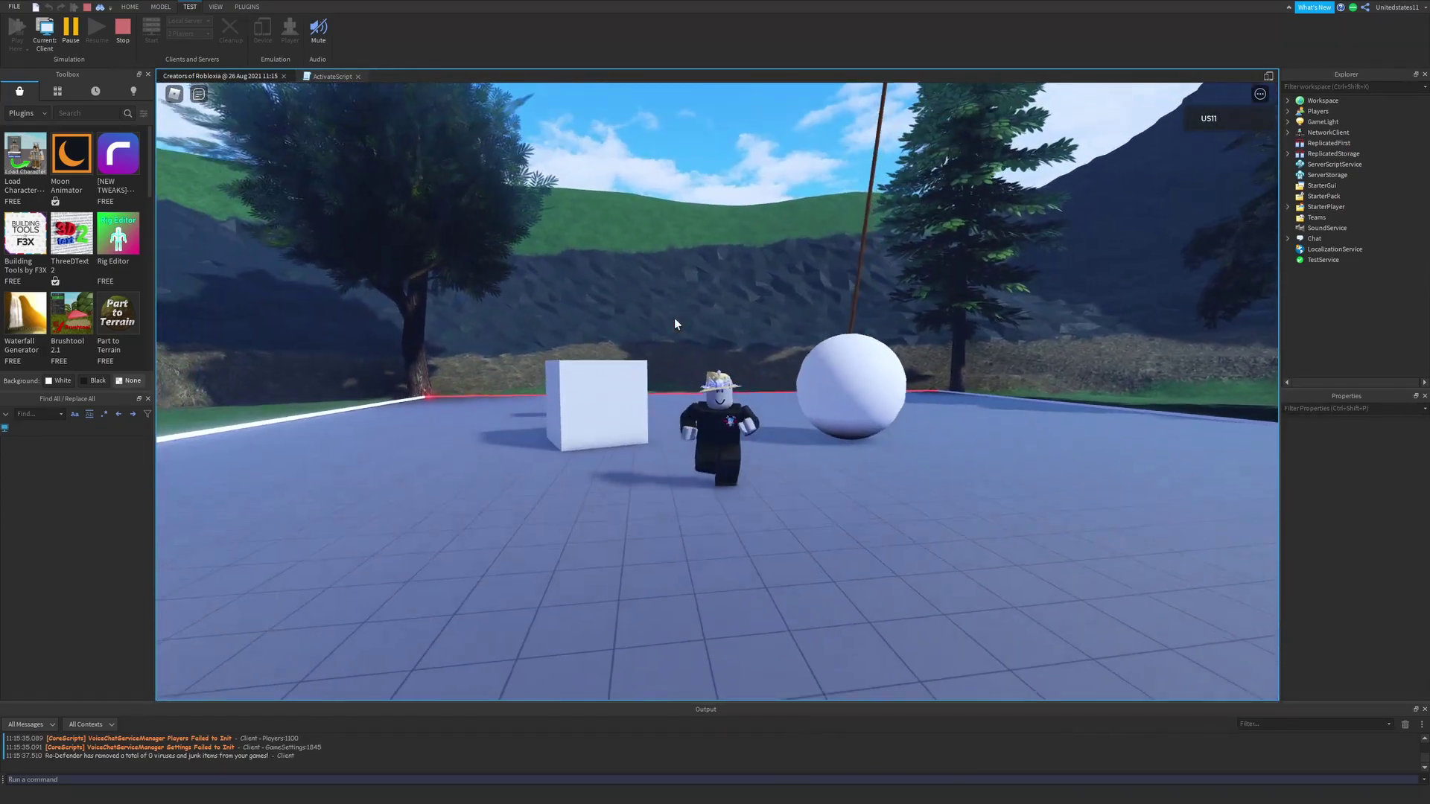